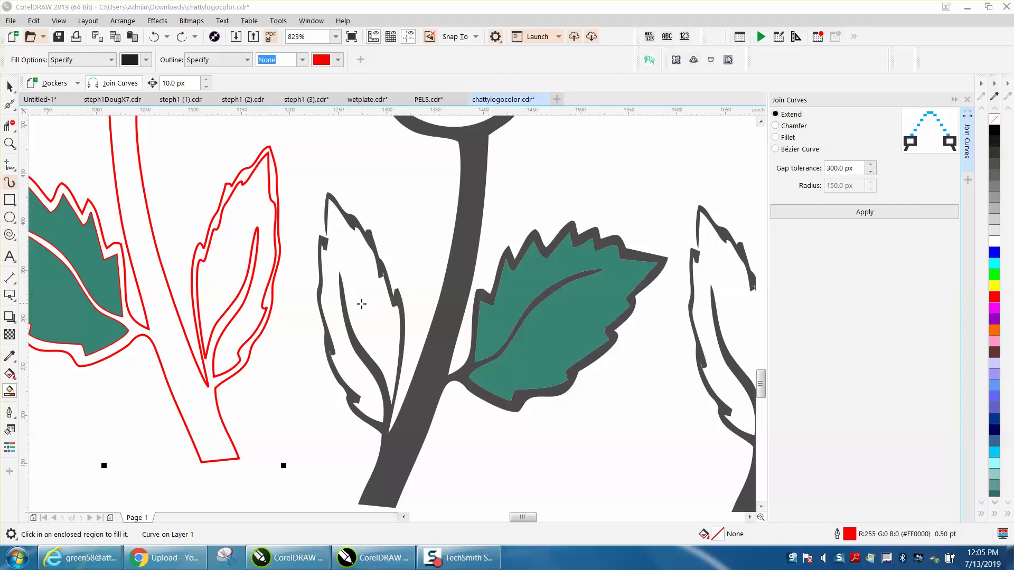
Step: Try a Smart Fill inside the leaf outline, undo it, and zoom around the leaf tip
{"action": "left_click", "coordinate": [241, 228]}
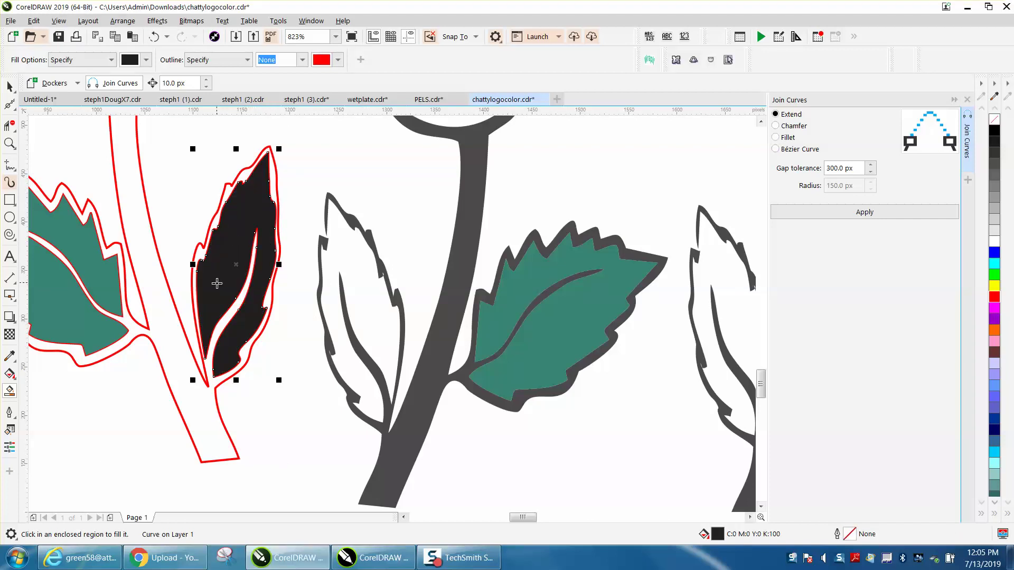
{"action": "left_click", "coordinate": [153, 36]}
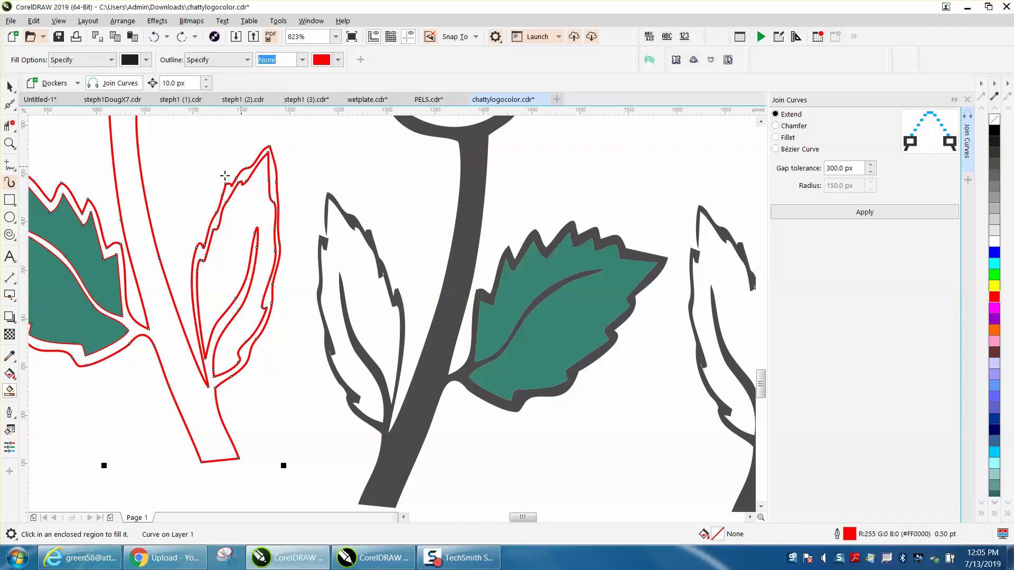
{"action": "left_click", "coordinate": [10, 143]}
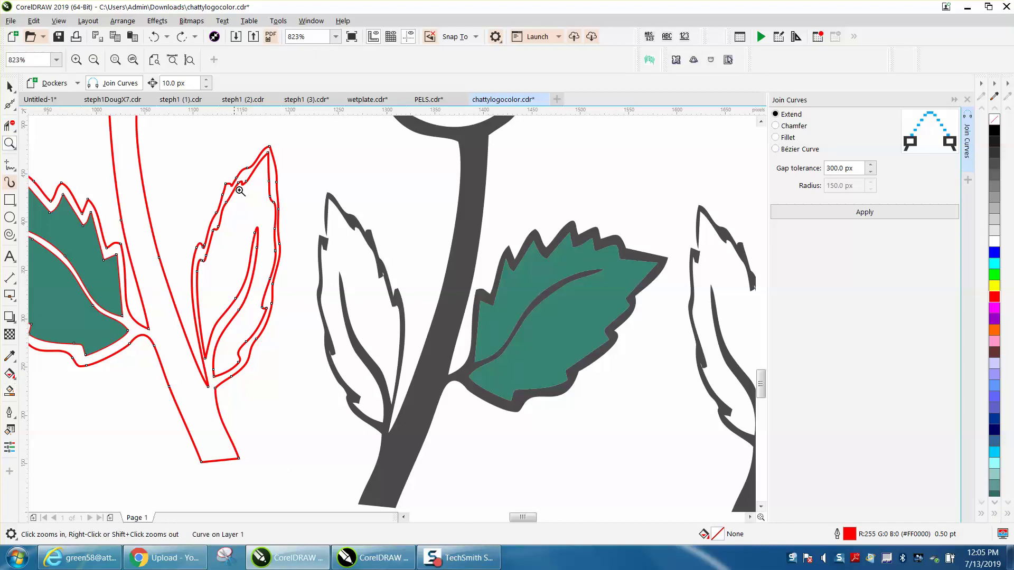
{"action": "left_click_drag", "start_coordinate": [283, 205], "coordinate": [416, 273]}
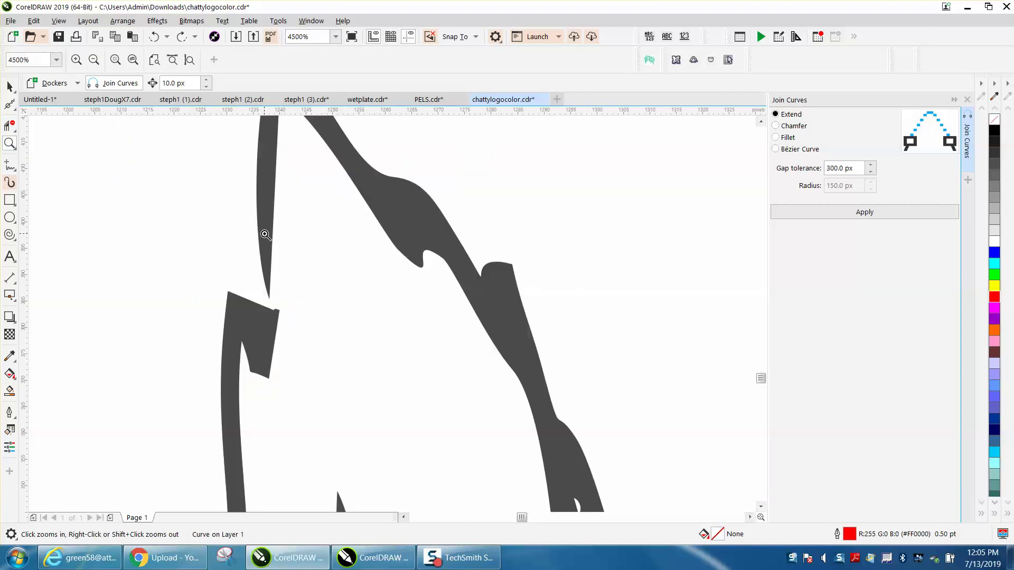
{"action": "right_click", "coordinate": [264, 232]}
Step: Select the dark grey stem-and-leaf shape and zoom in on the white rose's leaves
{"action": "left_click", "coordinate": [10, 86]}
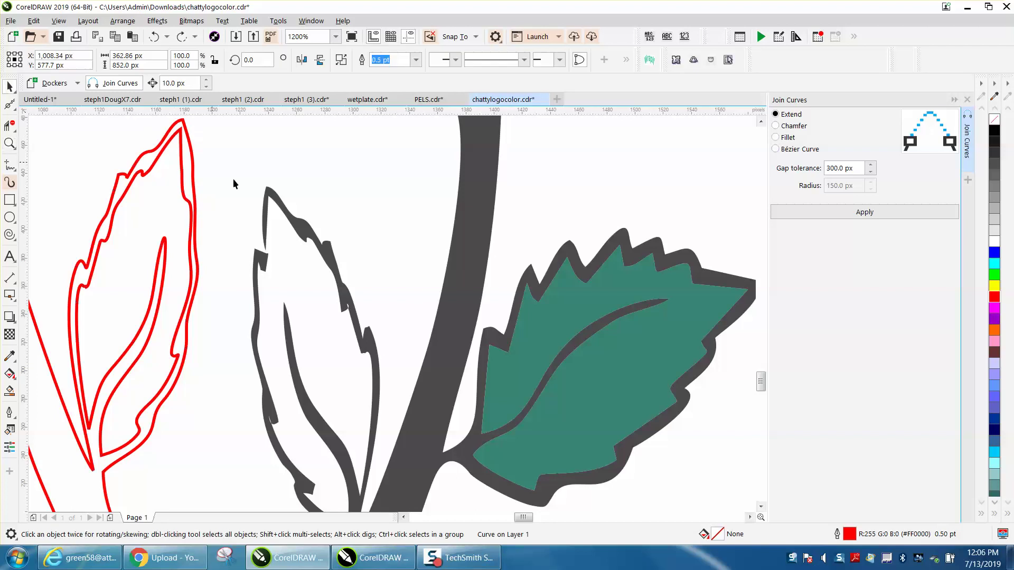
{"action": "scroll", "coordinate": [275, 214], "scroll_direction": "down", "scroll_amount": 2}
{"action": "left_click", "coordinate": [303, 239]}
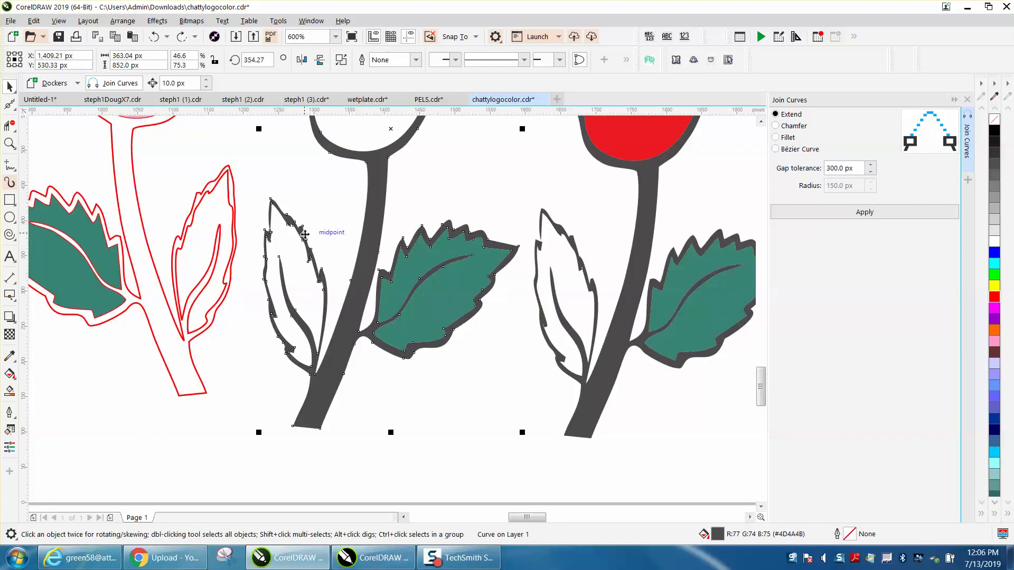
{"action": "scroll", "coordinate": [305, 234], "scroll_direction": "down", "scroll_amount": 4}
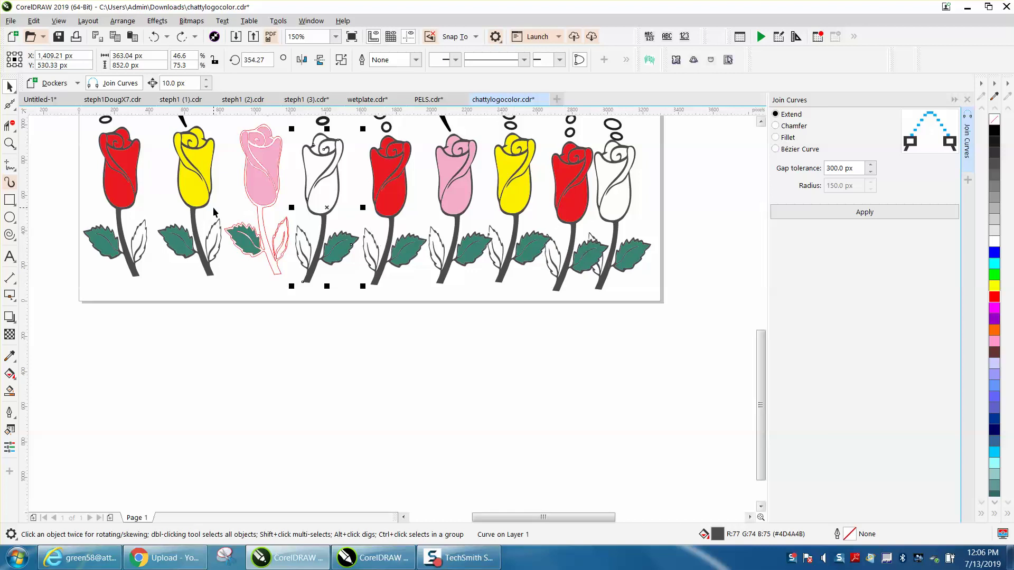
{"action": "left_click", "coordinate": [10, 143]}
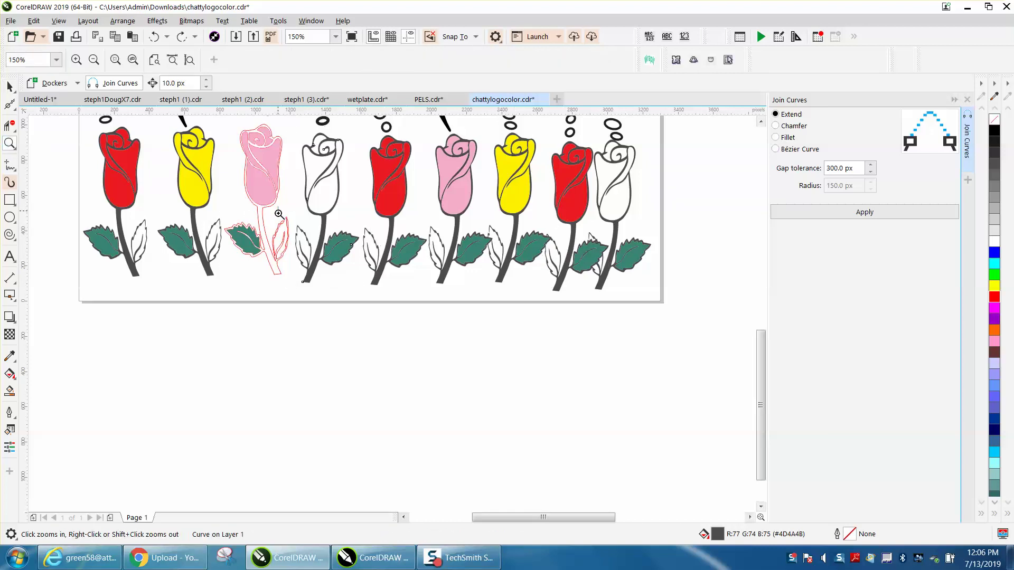
{"action": "left_click_drag", "start_coordinate": [280, 212], "coordinate": [387, 287]}
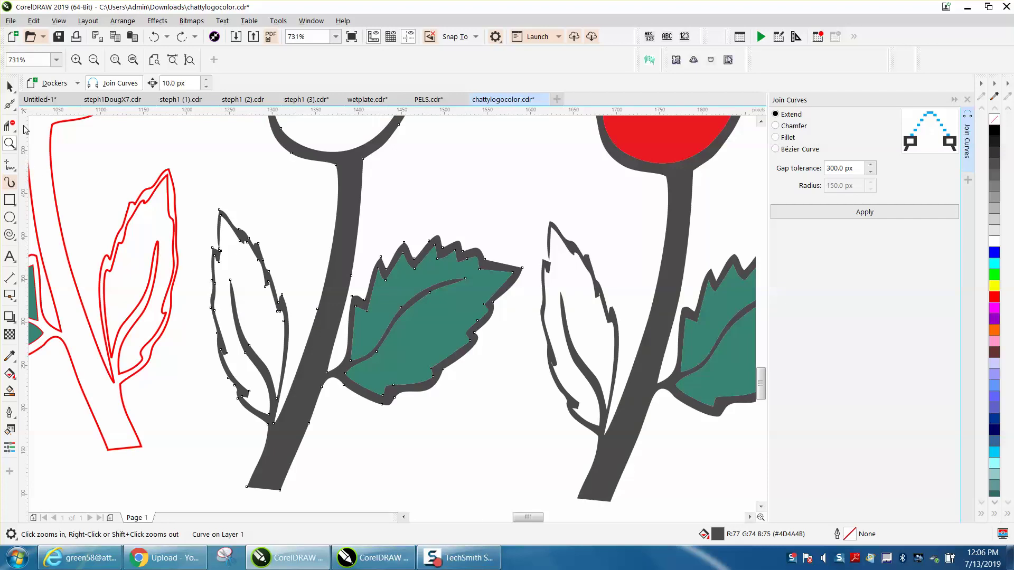
{"action": "left_click", "coordinate": [10, 86]}
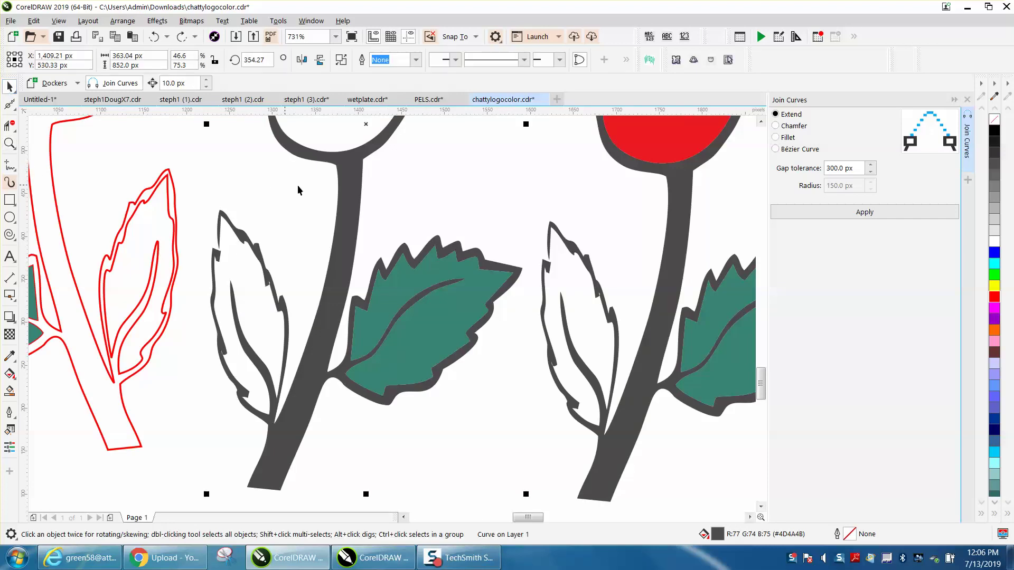
Step: Remove the grey stem shape's fill and give it a red outline instead
{"action": "left_click", "coordinate": [995, 120]}
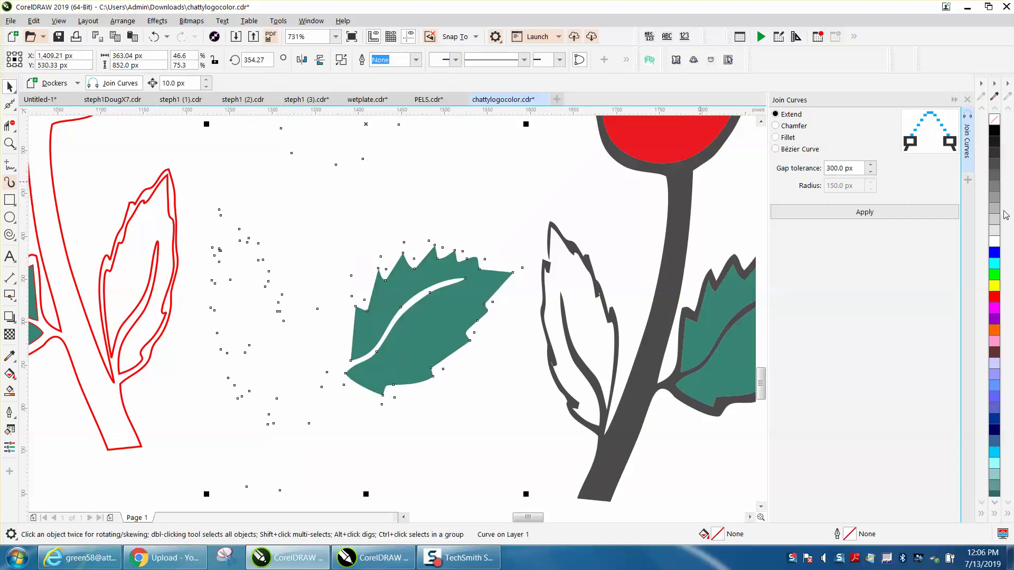
{"action": "right_click", "coordinate": [994, 286]}
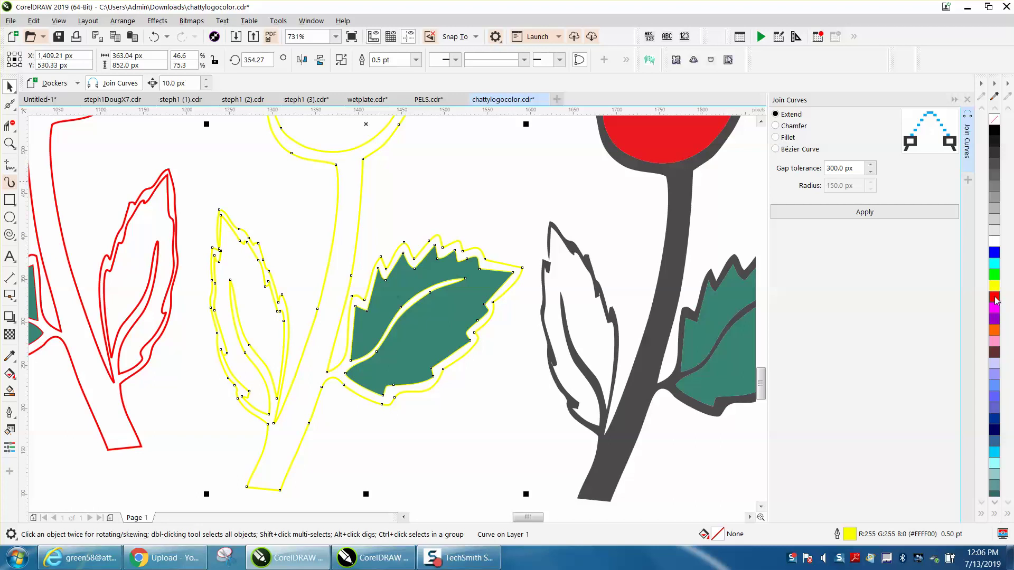
{"action": "right_click", "coordinate": [996, 298]}
{"action": "left_click", "coordinate": [11, 149]}
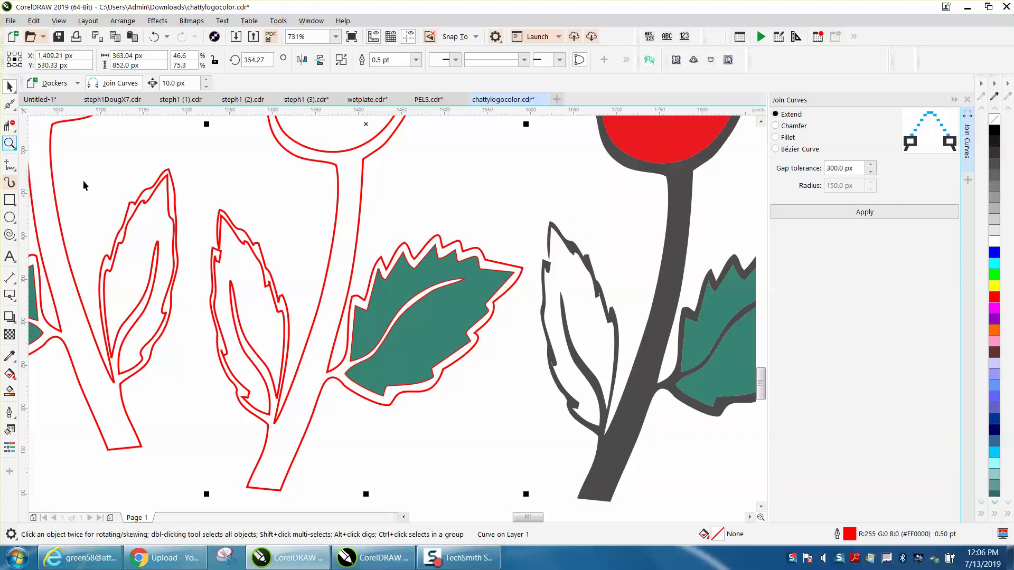
{"action": "left_click", "coordinate": [50, 147]}
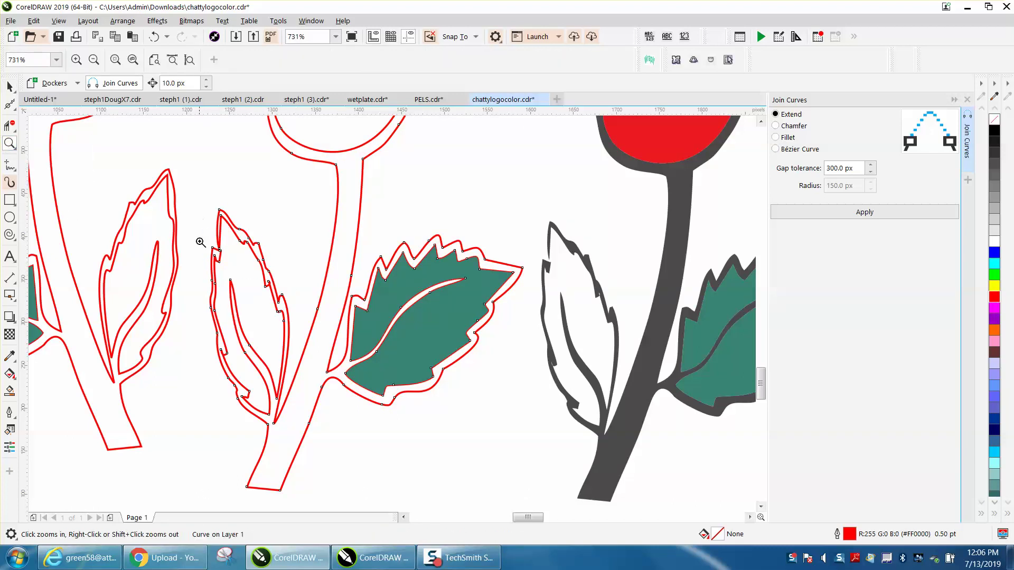
{"action": "left_click_drag", "start_coordinate": [200, 238], "coordinate": [299, 283]}
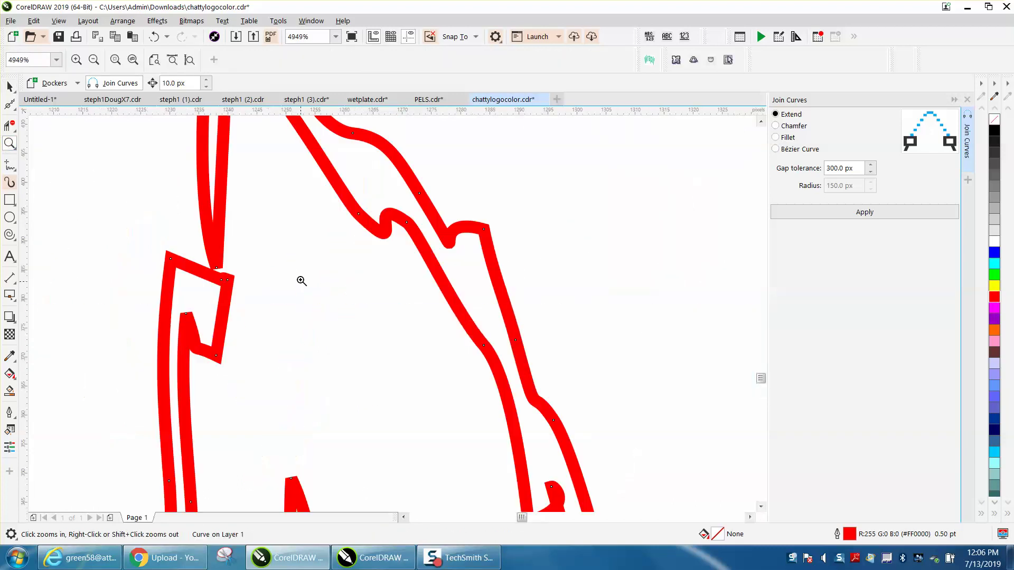
Step: Drag the stem outline's corner nodes and handles to reshape the broken notch into a loop
{"action": "left_click", "coordinate": [16, 112]}
{"action": "left_click", "coordinate": [37, 106]}
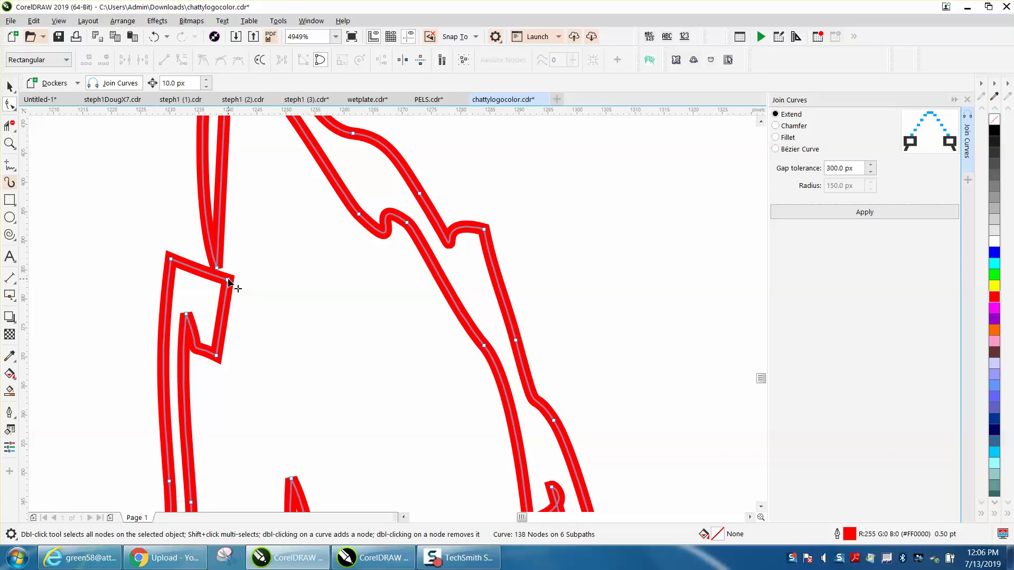
{"action": "mouse_move", "coordinate": [228, 280]}
{"action": "left_mouse_down"}
{"action": "mouse_move", "coordinate": [230, 272]}
{"action": "mouse_move", "coordinate": [227, 287]}
{"action": "left_mouse_up"}
{"action": "left_click", "coordinate": [205, 262]}
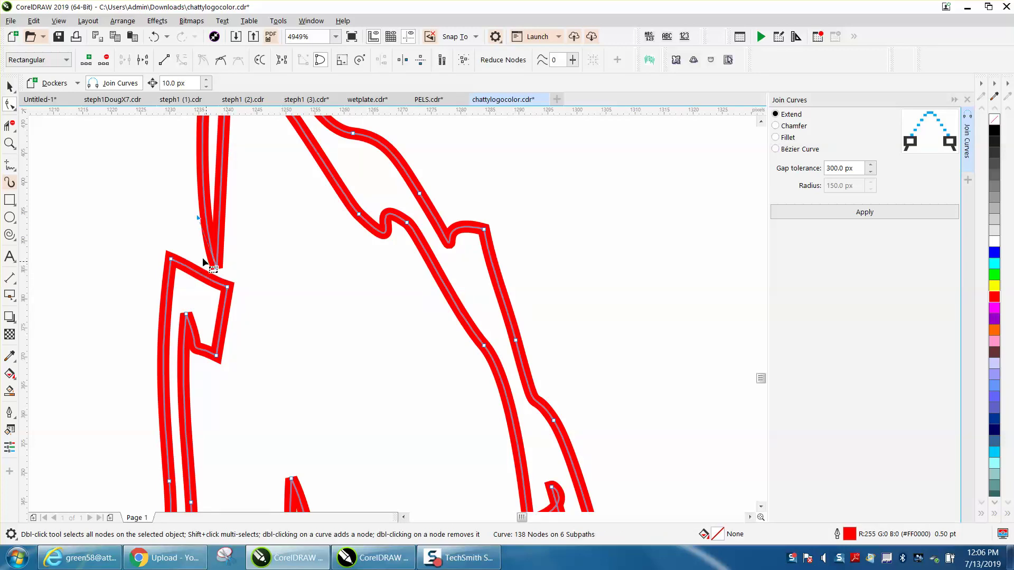
{"action": "mouse_move", "coordinate": [197, 218]}
{"action": "left_mouse_down"}
{"action": "mouse_move", "coordinate": [163, 249]}
{"action": "mouse_move", "coordinate": [145, 245]}
{"action": "left_mouse_up"}
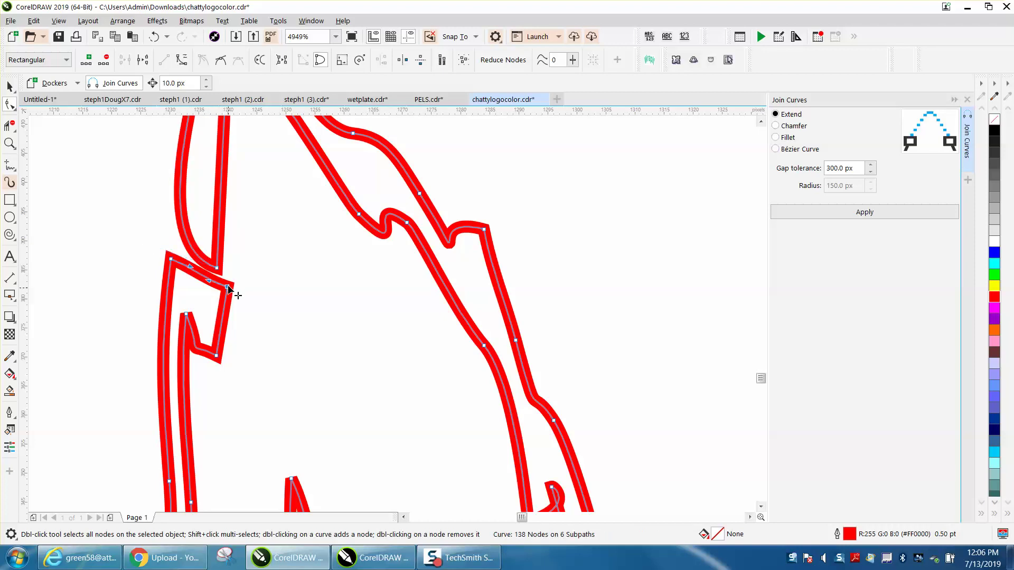
{"action": "left_click_drag", "start_coordinate": [229, 287], "coordinate": [218, 233]}
{"action": "left_click_drag", "start_coordinate": [171, 259], "coordinate": [179, 197]}
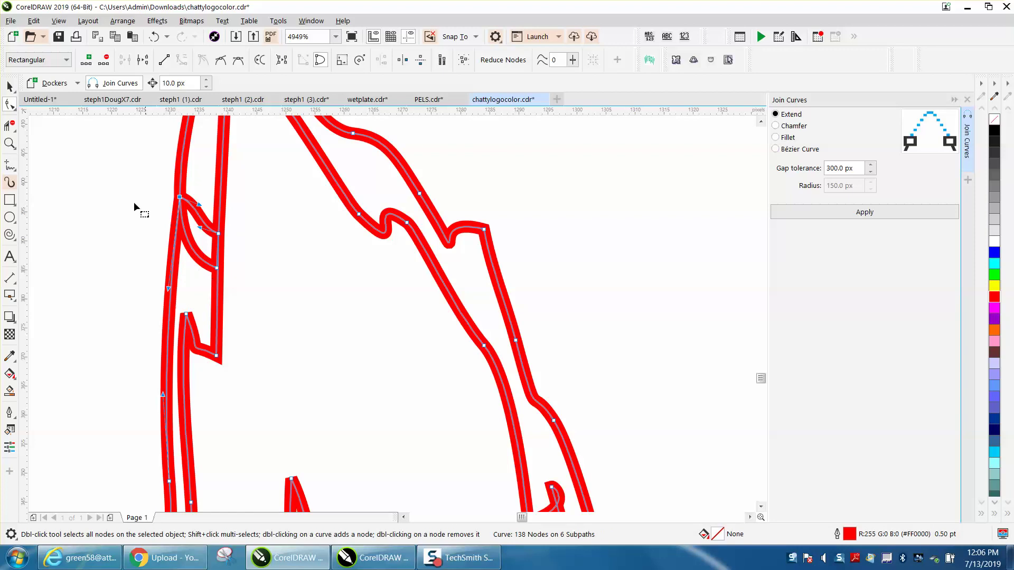
Step: Delete the short upper crossing segment and the leftover curved segment with Virtual Segment Delete
{"action": "left_click", "coordinate": [10, 125]}
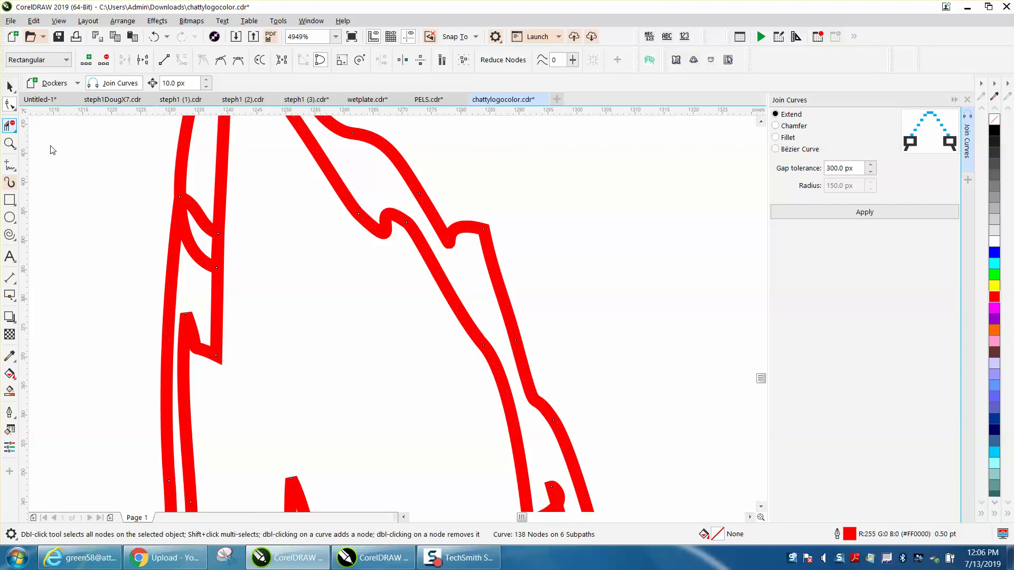
{"action": "left_click", "coordinate": [197, 204]}
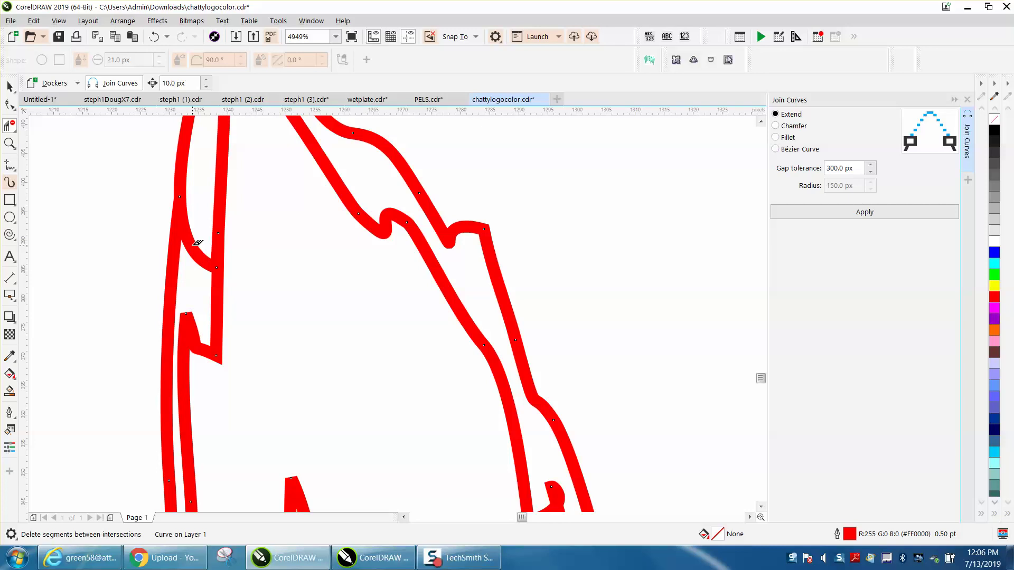
{"action": "left_click", "coordinate": [193, 241]}
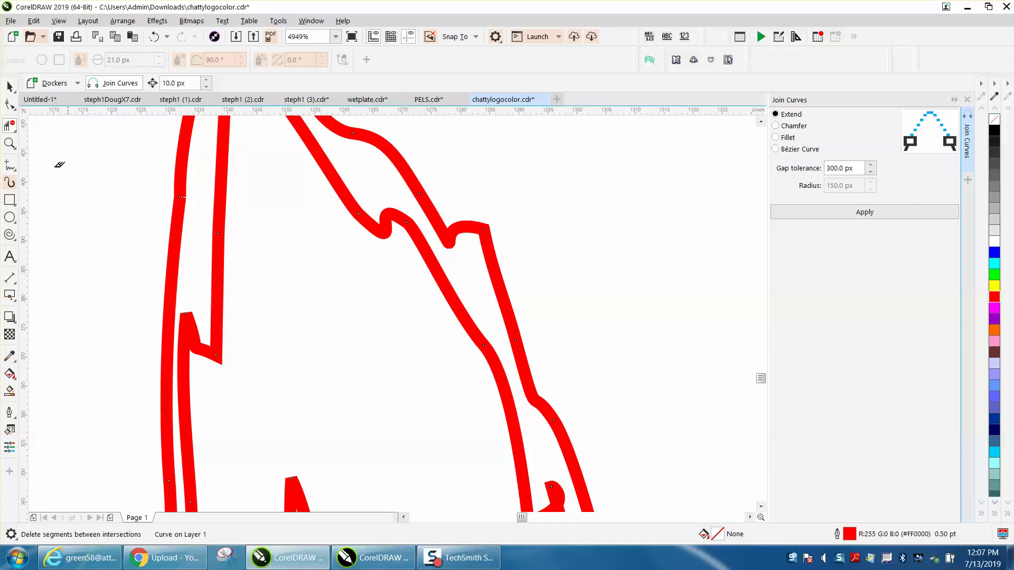
Step: Zoom in on the stem notch and select its nodes with the Shape tool
{"action": "left_click", "coordinate": [10, 144]}
{"action": "left_click", "coordinate": [236, 222]}
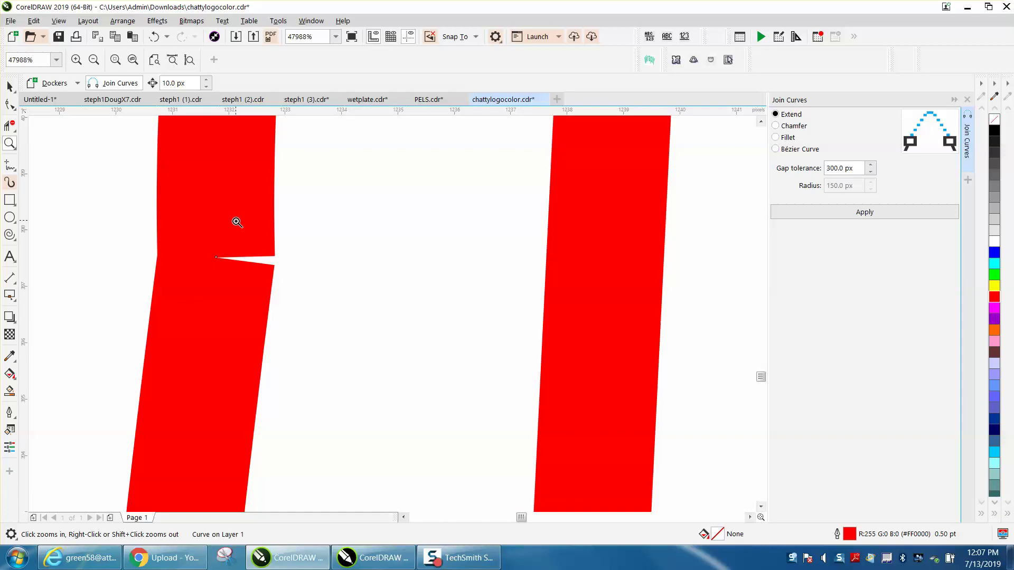
{"action": "left_click", "coordinate": [9, 104]}
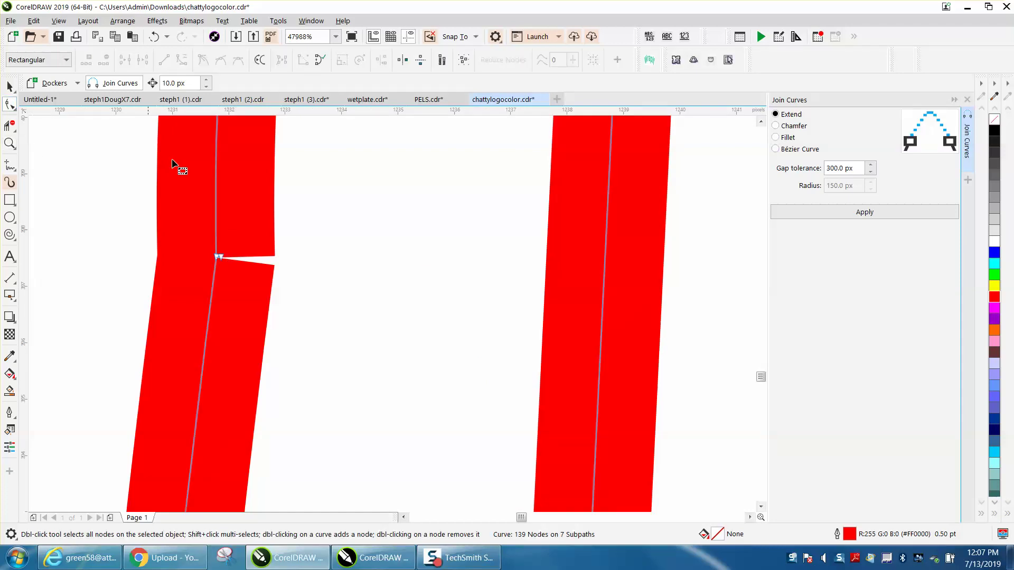
{"action": "left_click_drag", "start_coordinate": [188, 208], "coordinate": [273, 280]}
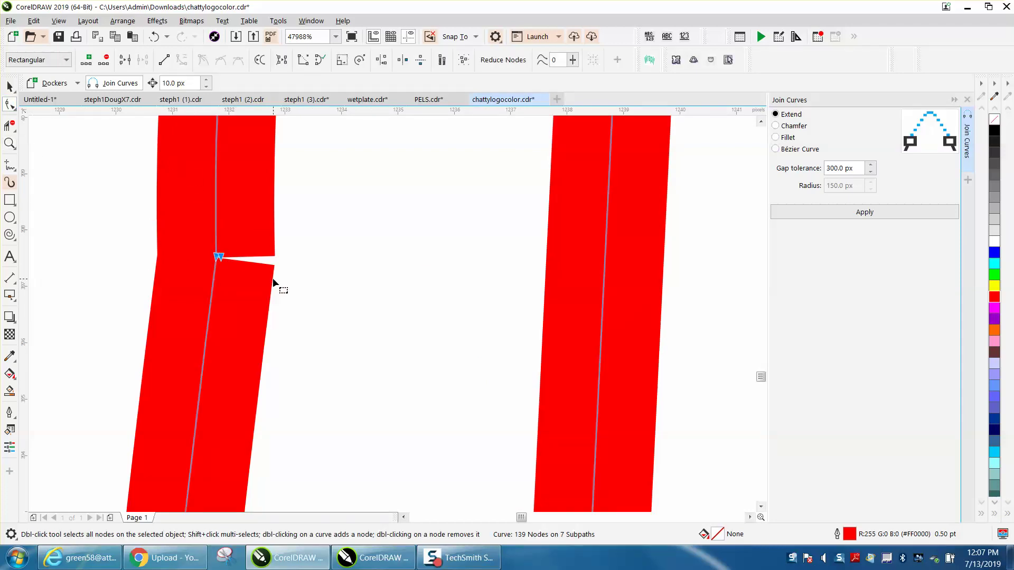
Step: Close the notch by joining the curve ends with Join Curves at 298 px gap tolerance
{"action": "left_click", "coordinate": [967, 100]}
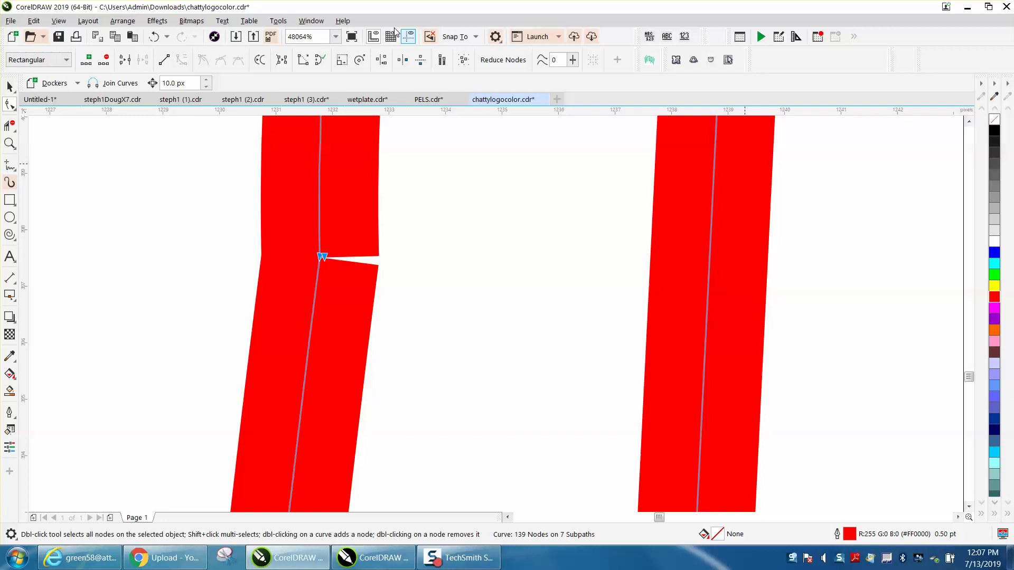
{"action": "left_click", "coordinate": [311, 20]}
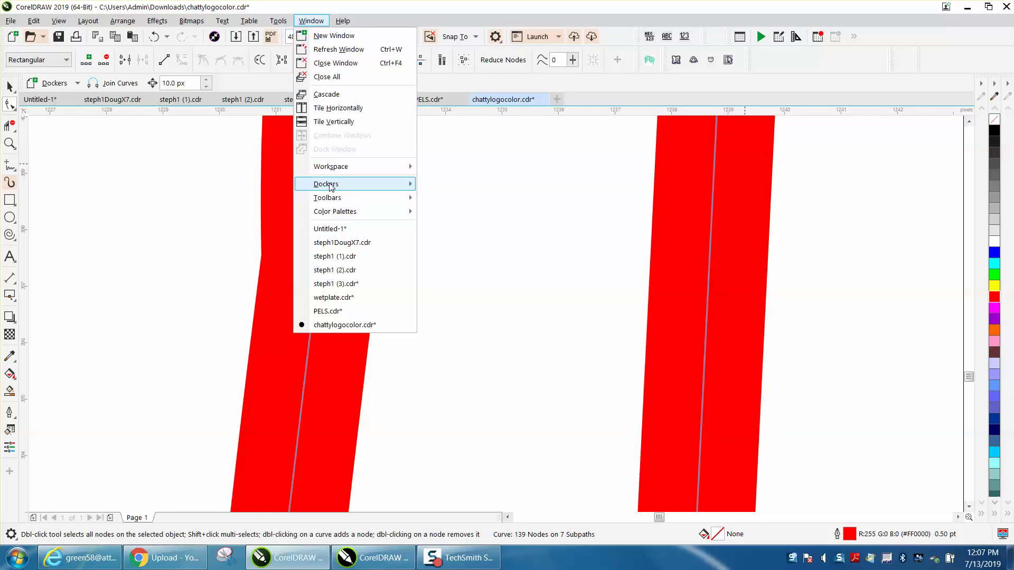
{"action": "mouse_move", "coordinate": [329, 186]}
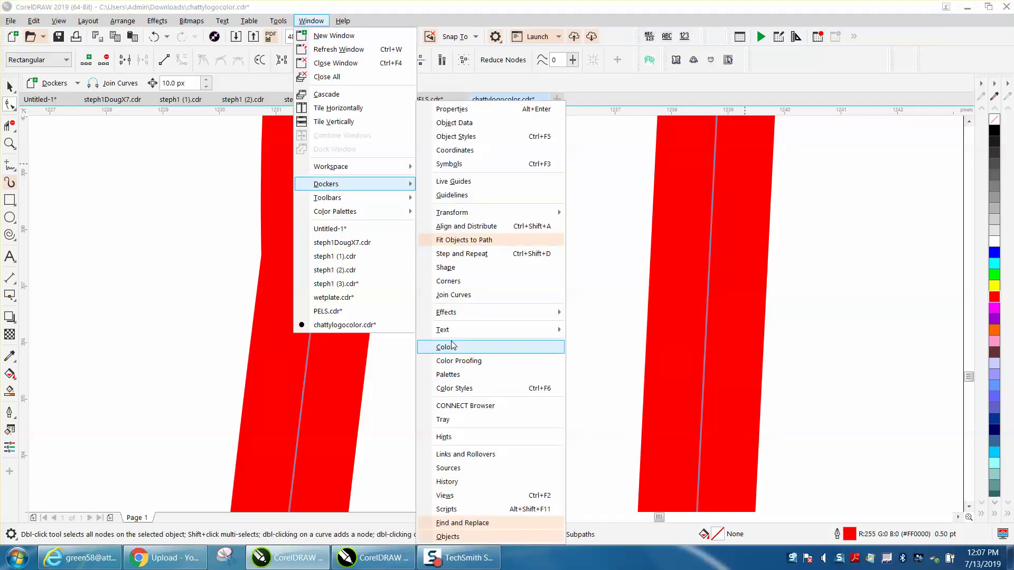
{"action": "left_click", "coordinate": [453, 294]}
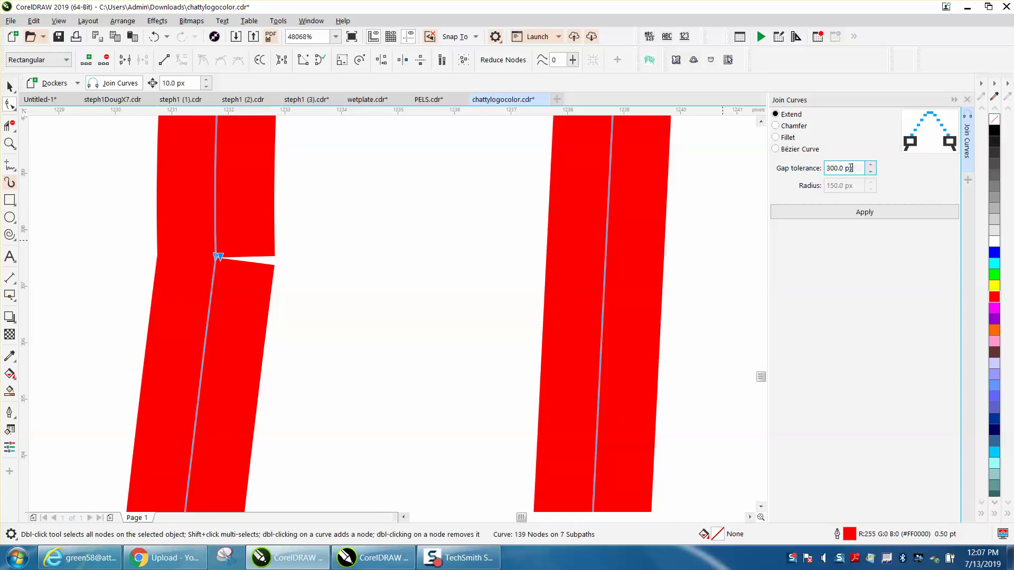
{"action": "left_click_drag", "start_coordinate": [851, 168], "coordinate": [829, 168]}
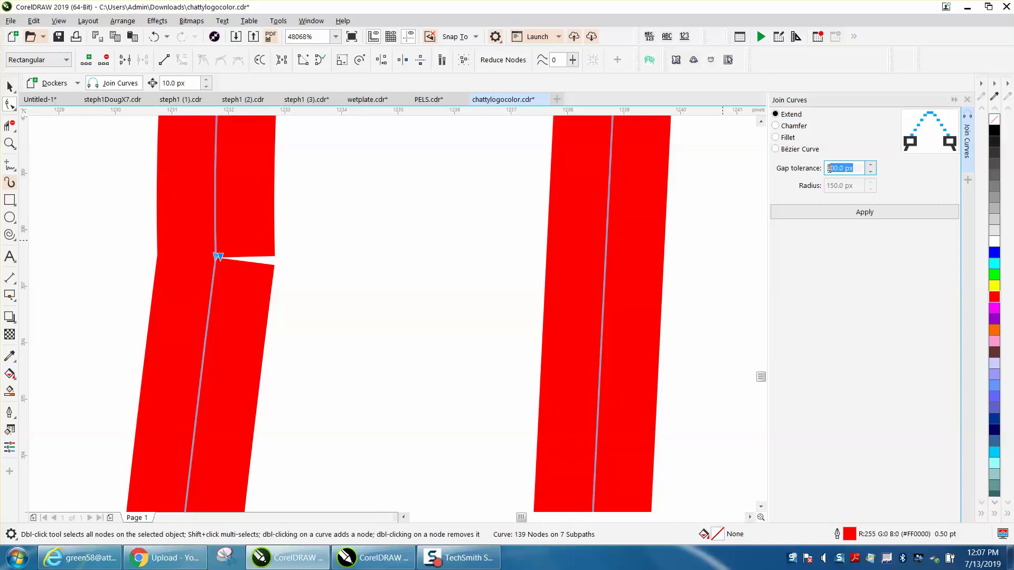
{"action": "double_click", "coordinate": [870, 172]}
{"action": "left_click_drag", "start_coordinate": [858, 168], "coordinate": [813, 167]}
{"action": "left_click", "coordinate": [864, 212]}
Step: Display the Shape tool flyout holding Smooth, Smear, Twirl and the other reshaping tools
{"action": "scroll", "coordinate": [410, 216], "scroll_direction": "down", "scroll_amount": 6}
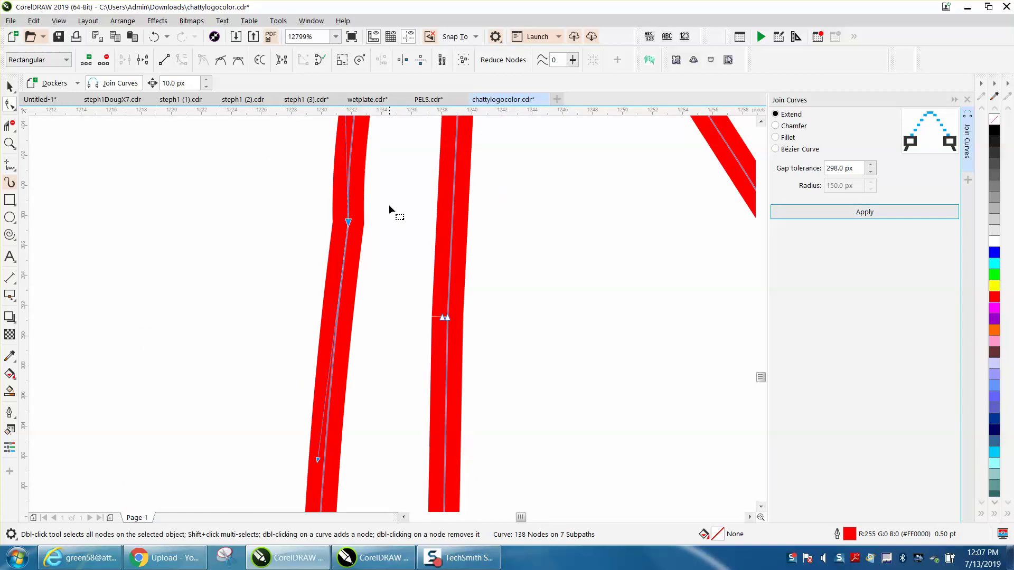
{"action": "scroll", "coordinate": [371, 200], "scroll_direction": "down", "scroll_amount": 1}
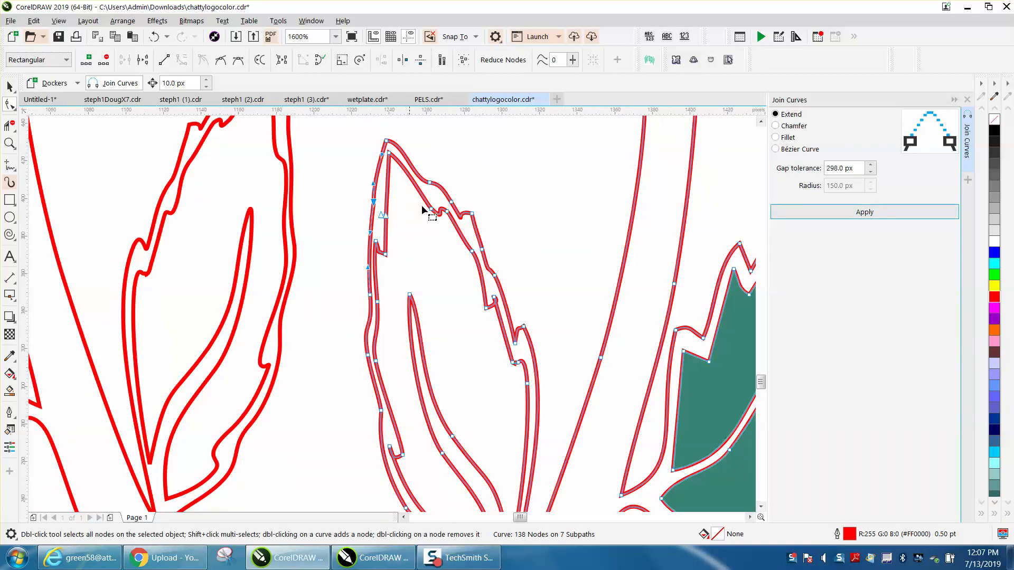
{"action": "scroll", "coordinate": [541, 305], "scroll_direction": "down", "scroll_amount": 1}
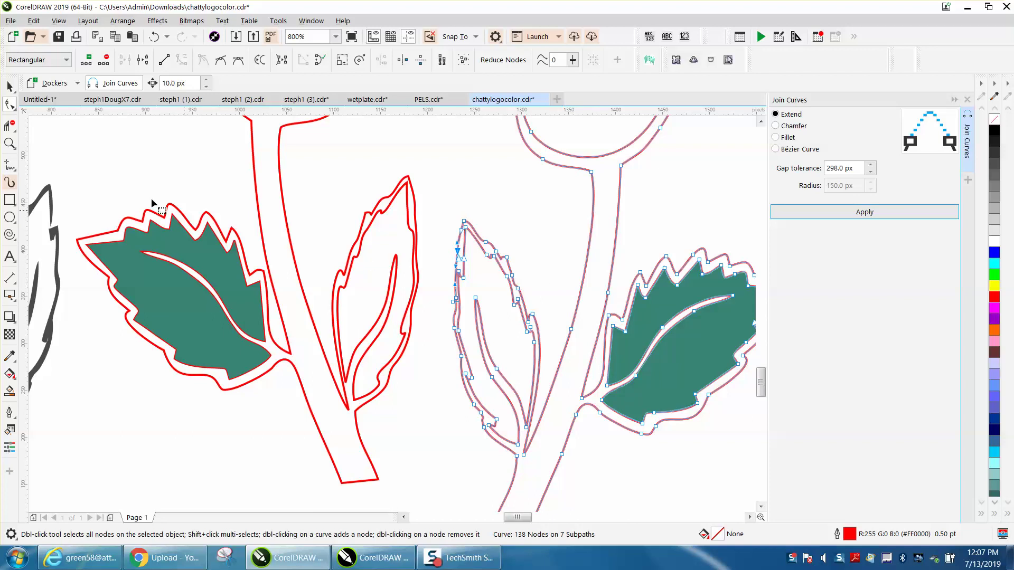
{"action": "left_click", "coordinate": [17, 112]}
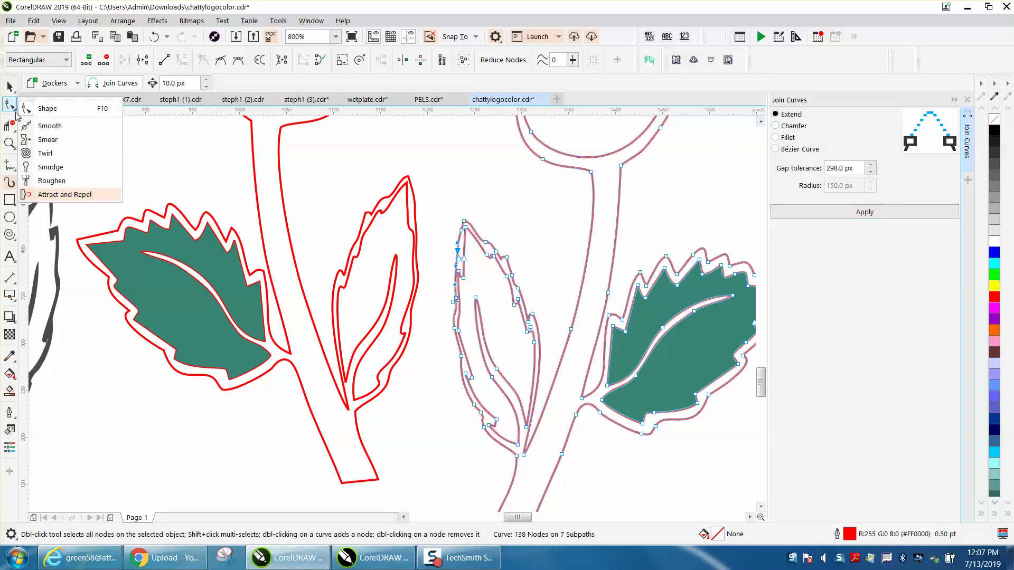
Step: Select the right rose's leaf-and-stem outline and zoom in close on its bud leaf
{"action": "left_click", "coordinate": [43, 126]}
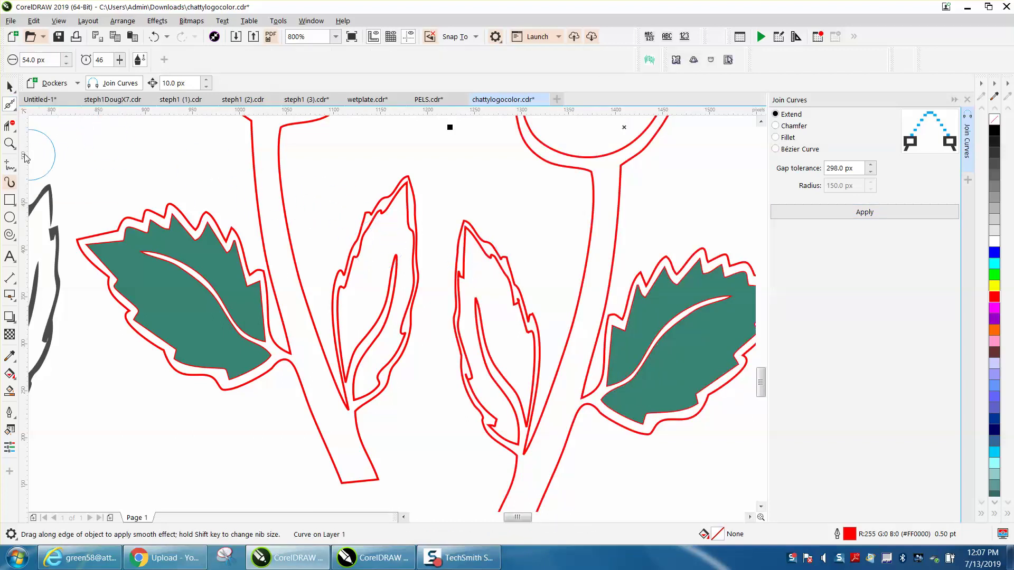
{"action": "left_click", "coordinate": [532, 294]}
{"action": "left_click", "coordinate": [10, 143]}
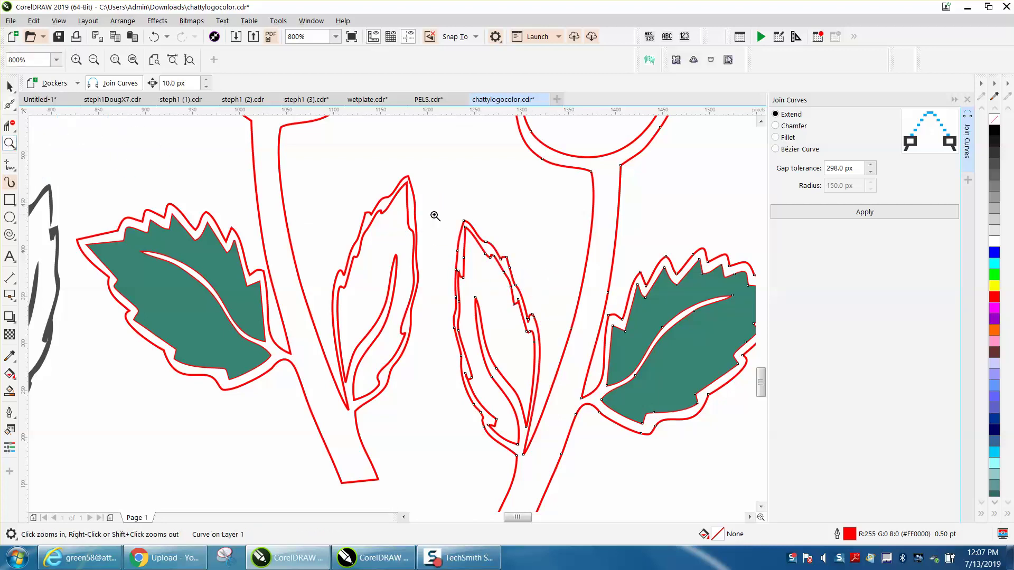
{"action": "left_click_drag", "start_coordinate": [435, 215], "coordinate": [563, 340]}
{"action": "left_click", "coordinate": [10, 104]}
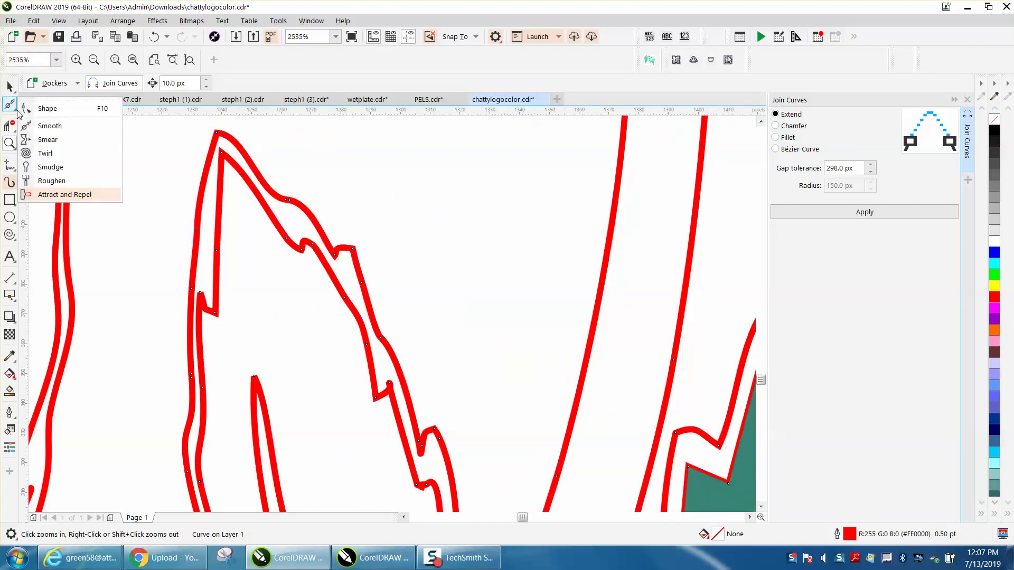
{"action": "left_click", "coordinate": [62, 126]}
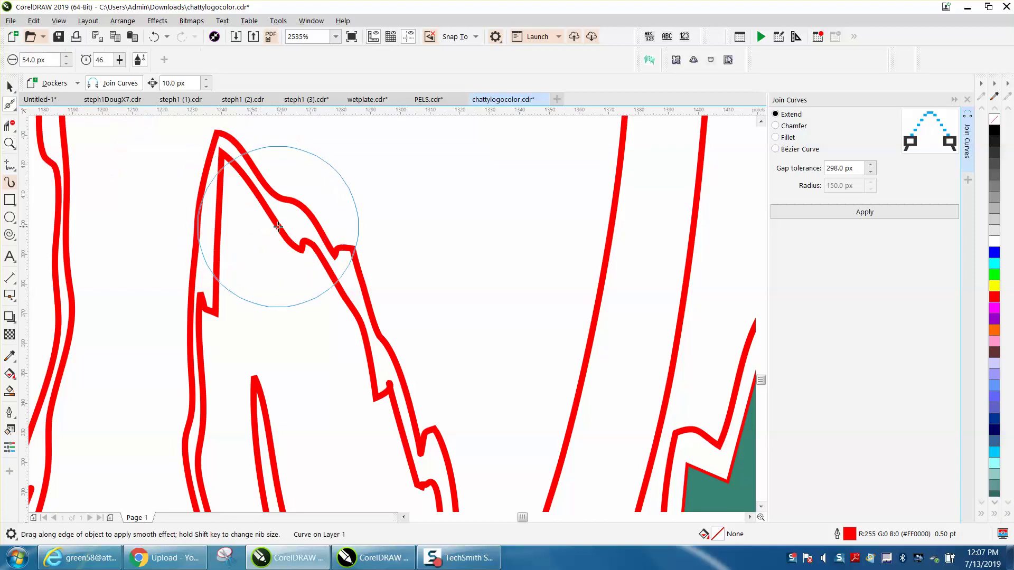
Step: Smooth the bud leaf's sharp notches and the inner leaf's jagged left and lower edges
{"action": "mouse_move", "coordinate": [219, 310]}
{"action": "left_mouse_down"}
{"action": "mouse_move", "coordinate": [203, 303]}
{"action": "mouse_move", "coordinate": [262, 310]}
{"action": "left_mouse_up"}
{"action": "mouse_move", "coordinate": [355, 278]}
{"action": "left_mouse_down"}
{"action": "mouse_move", "coordinate": [331, 258]}
{"action": "mouse_move", "coordinate": [367, 275]}
{"action": "mouse_move", "coordinate": [403, 389]}
{"action": "mouse_move", "coordinate": [392, 389]}
{"action": "left_mouse_up"}
{"action": "scroll", "coordinate": [311, 412], "scroll_direction": "down", "scroll_amount": 3}
{"action": "left_click_drag", "start_coordinate": [333, 362], "coordinate": [355, 425]}
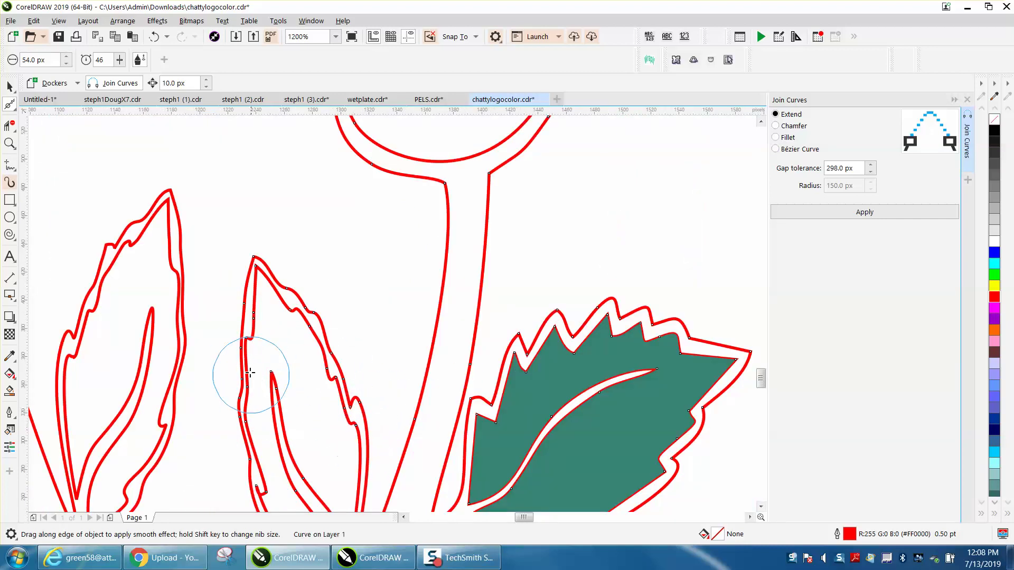
{"action": "mouse_move", "coordinate": [246, 384]}
{"action": "left_mouse_down"}
{"action": "mouse_move", "coordinate": [244, 464]}
{"action": "mouse_move", "coordinate": [260, 491]}
{"action": "left_mouse_up"}
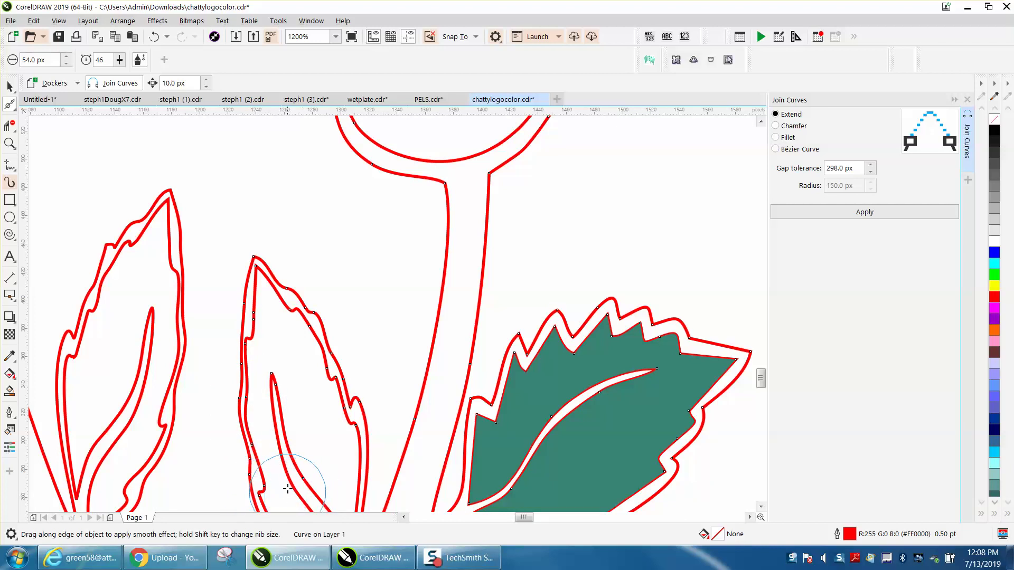
{"action": "scroll", "coordinate": [294, 482], "scroll_direction": "down", "scroll_amount": 2}
{"action": "mouse_move", "coordinate": [335, 433]}
{"action": "left_mouse_down"}
{"action": "mouse_move", "coordinate": [315, 470]}
{"action": "mouse_move", "coordinate": [294, 464]}
{"action": "mouse_move", "coordinate": [381, 463]}
{"action": "mouse_move", "coordinate": [346, 458]}
{"action": "mouse_move", "coordinate": [325, 379]}
{"action": "mouse_move", "coordinate": [332, 361]}
{"action": "left_mouse_up"}
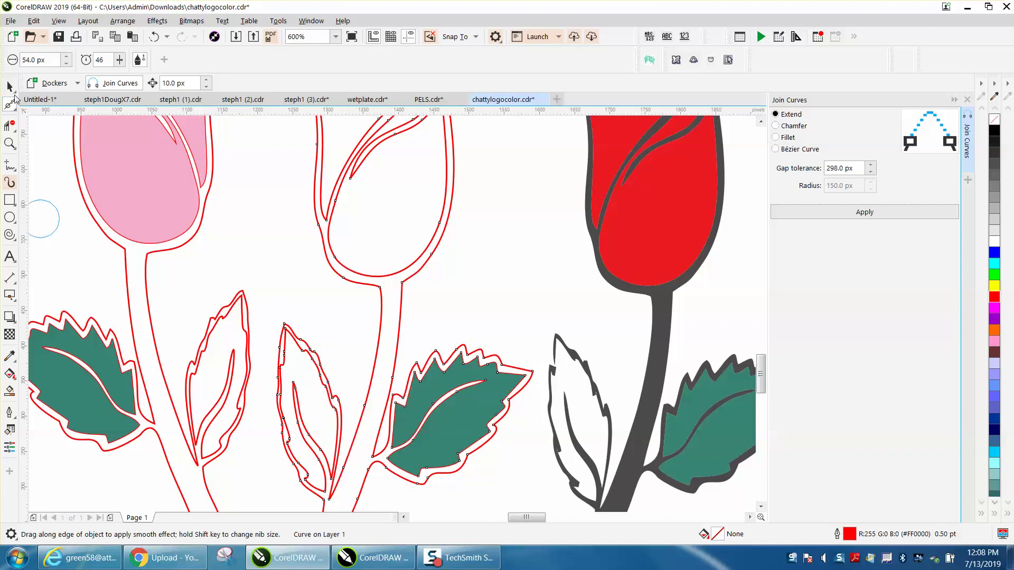
{"action": "left_click", "coordinate": [10, 86]}
Step: Sample the leaf teal and Smart Fill the pink and white roses' bud leaves with it
{"action": "left_click", "coordinate": [11, 393]}
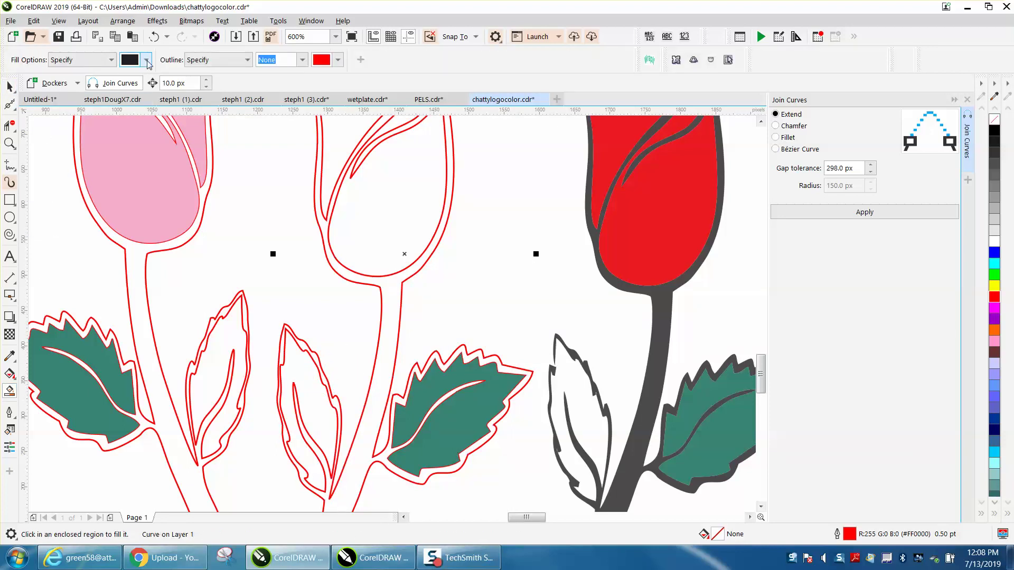
{"action": "left_click", "coordinate": [147, 61]}
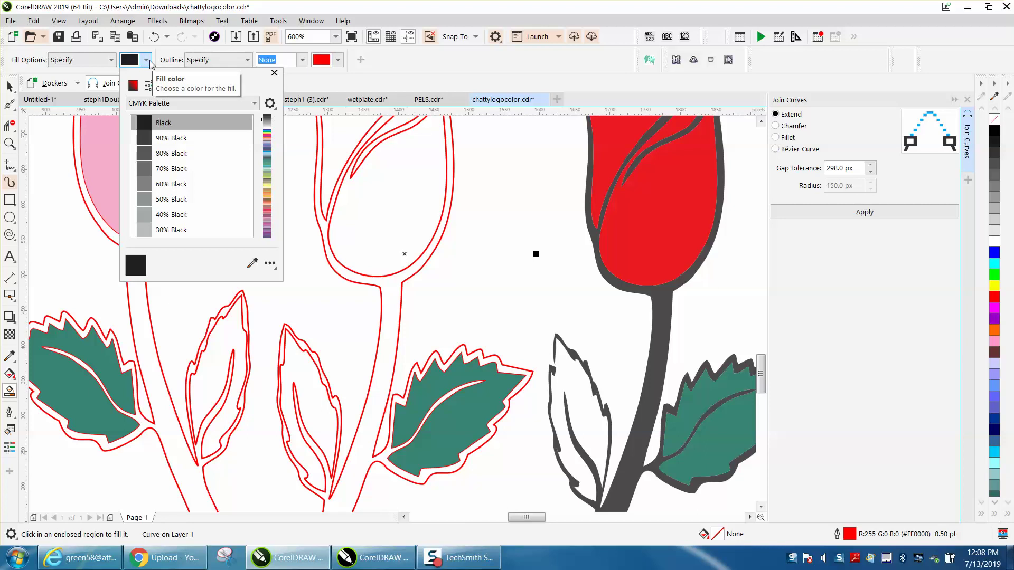
{"action": "left_click", "coordinate": [252, 264]}
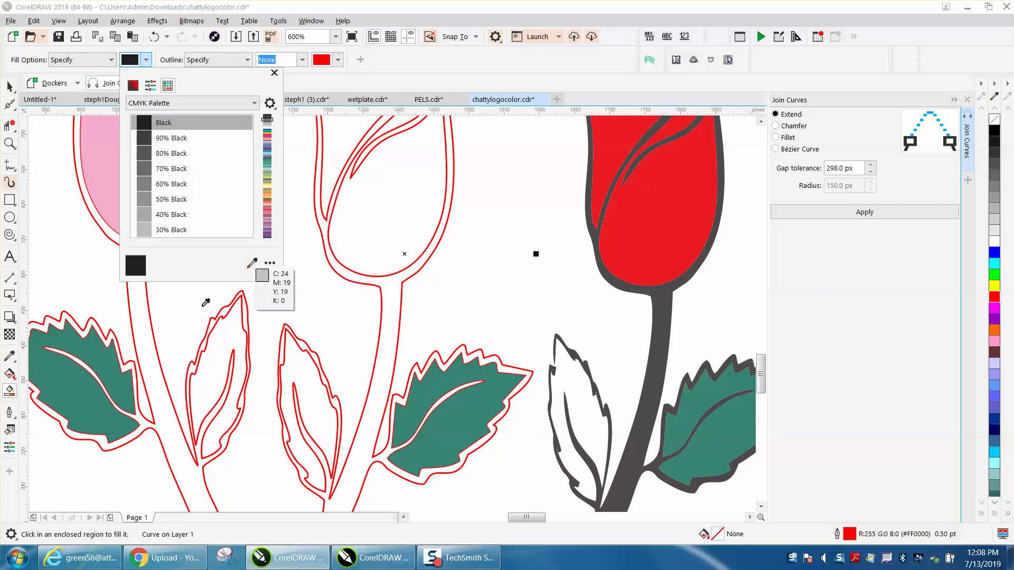
{"action": "left_click", "coordinate": [110, 360]}
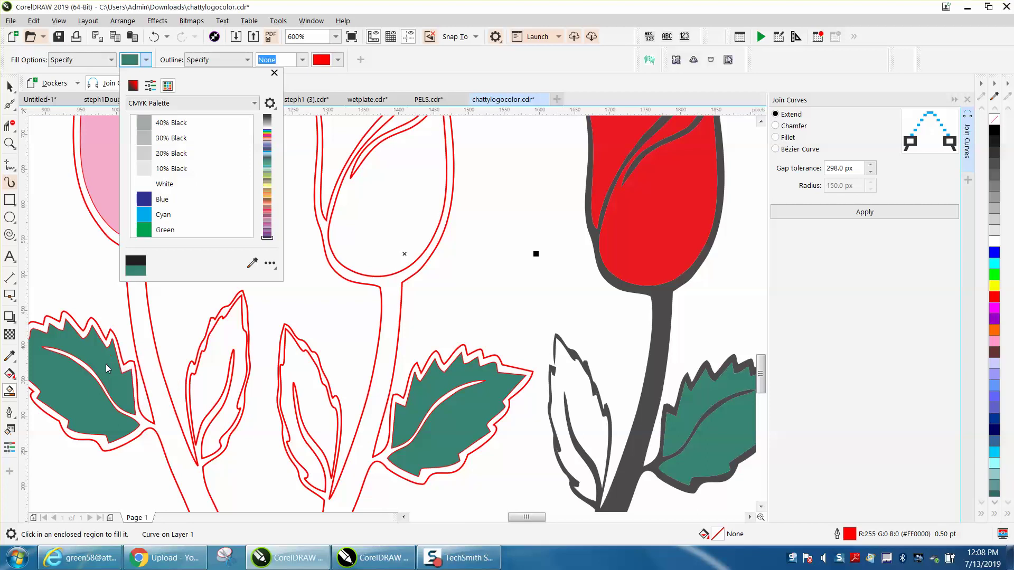
{"action": "left_click", "coordinate": [223, 342]}
{"action": "left_click", "coordinate": [224, 341]}
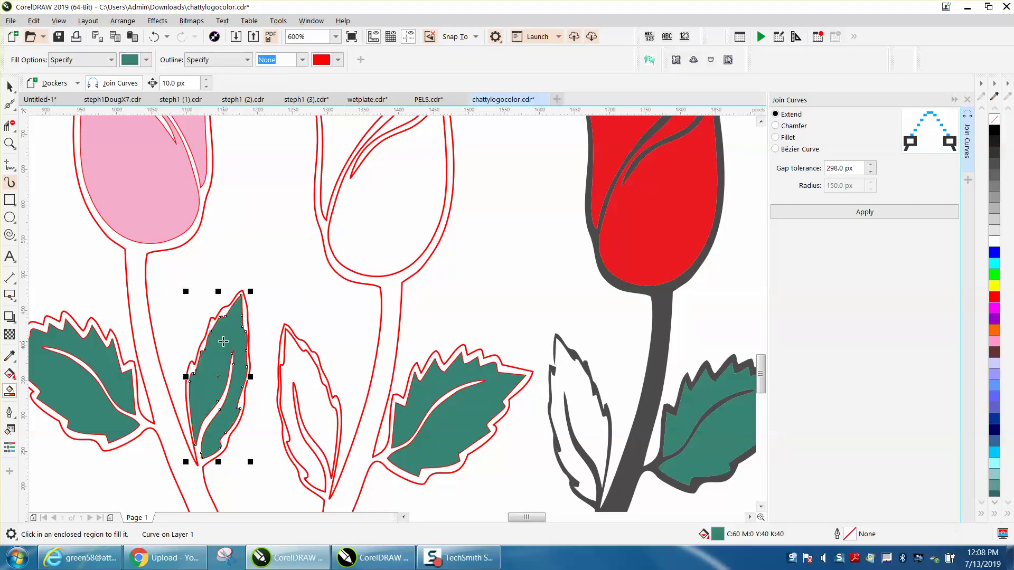
{"action": "left_click", "coordinate": [292, 364]}
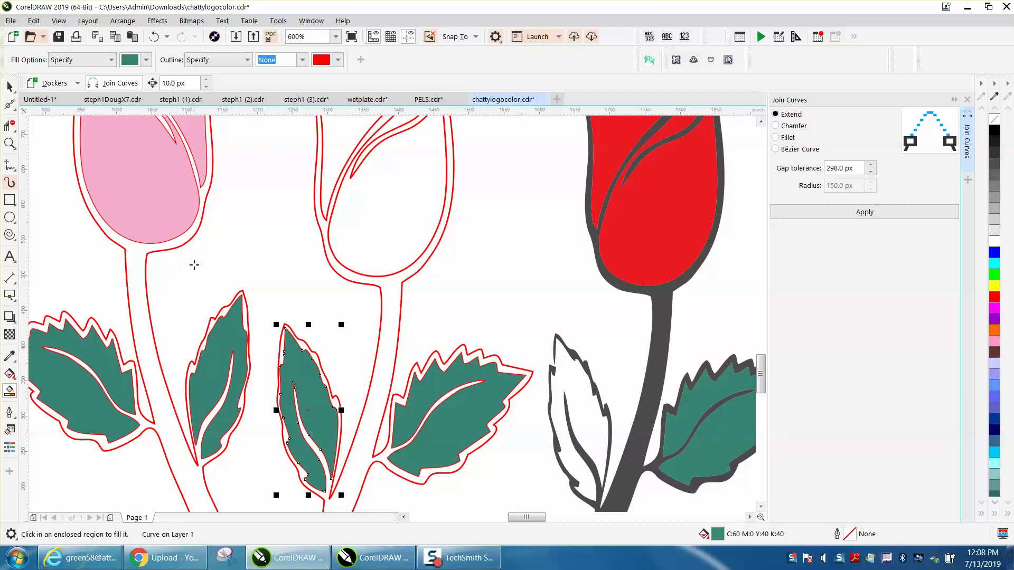
{"action": "scroll", "coordinate": [367, 277], "scroll_direction": "down", "scroll_amount": 2}
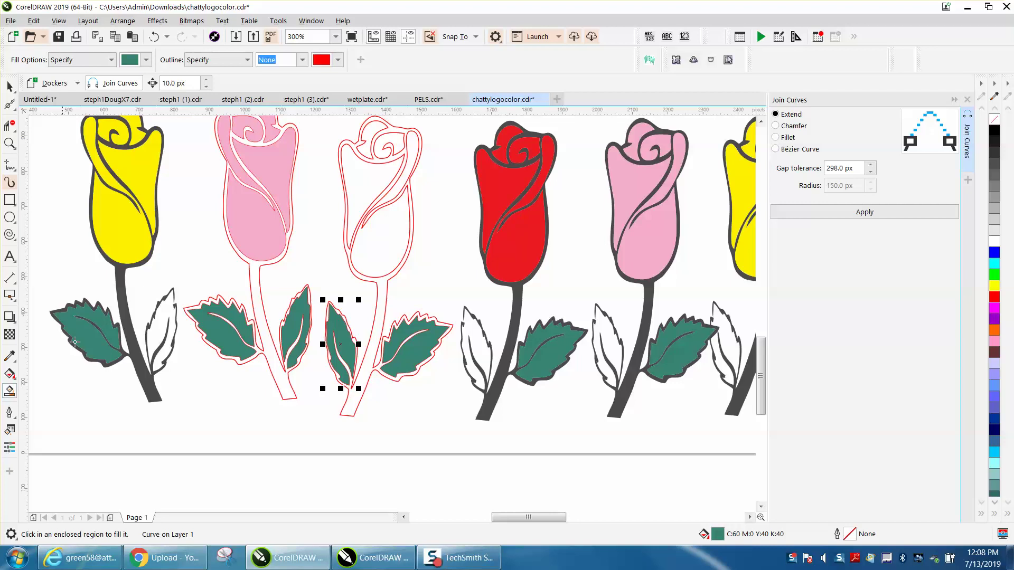
Step: Sample the stem dark grey and Smart Fill both roses' outlines with it
{"action": "left_click", "coordinate": [146, 60]}
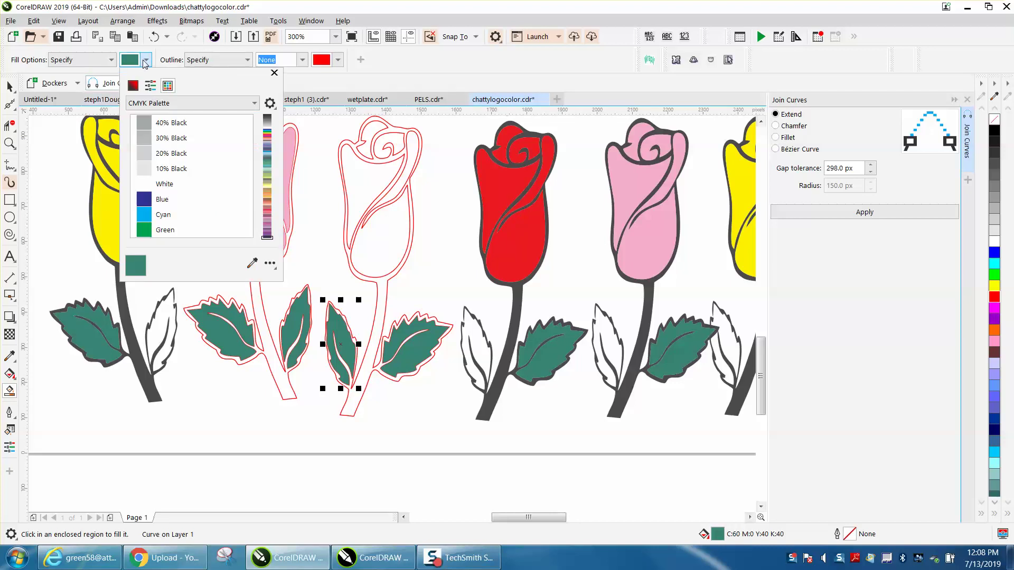
{"action": "left_click", "coordinate": [252, 262]}
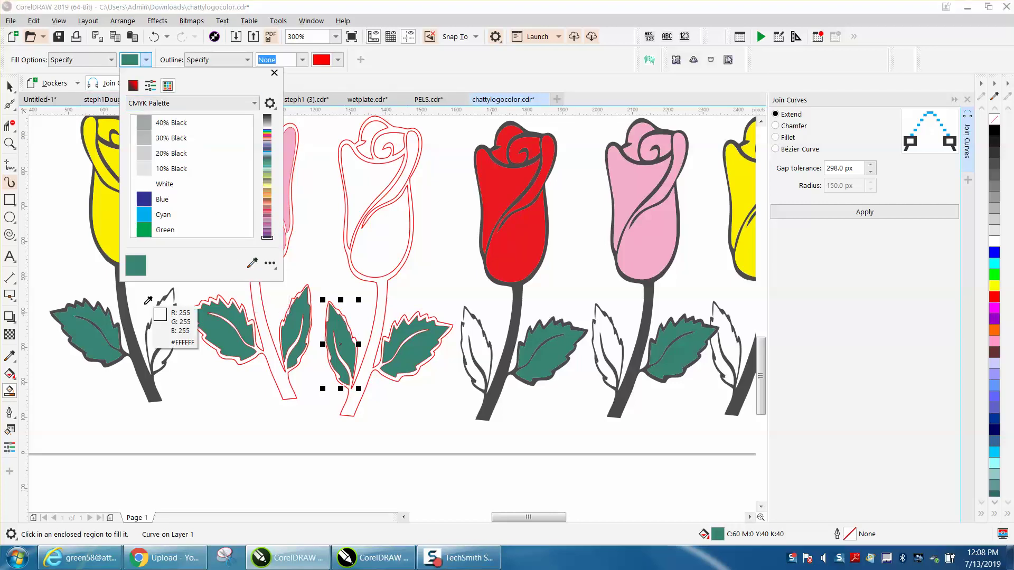
{"action": "left_click", "coordinate": [127, 313]}
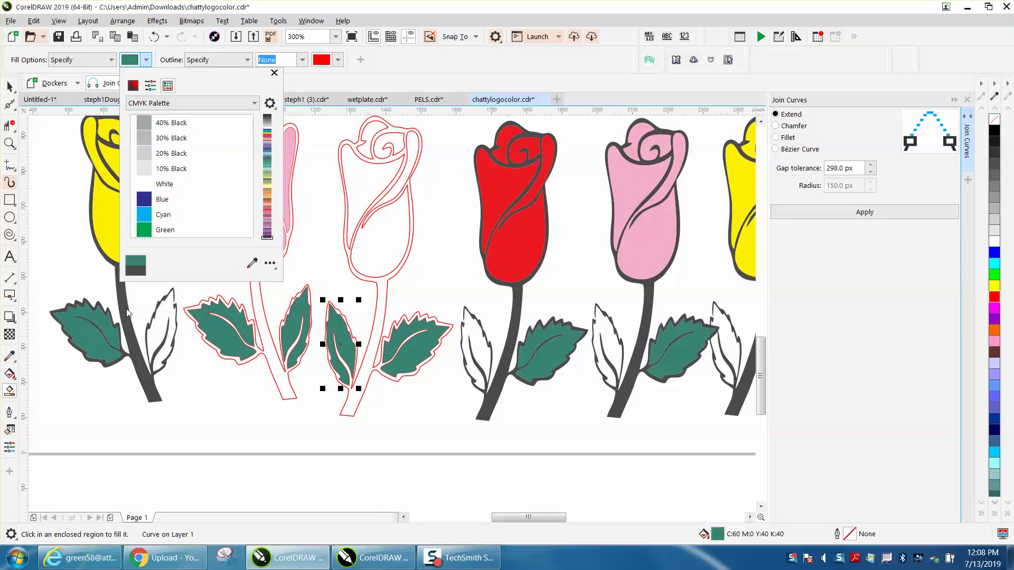
{"action": "left_click", "coordinate": [255, 296]}
{"action": "left_click", "coordinate": [256, 295]}
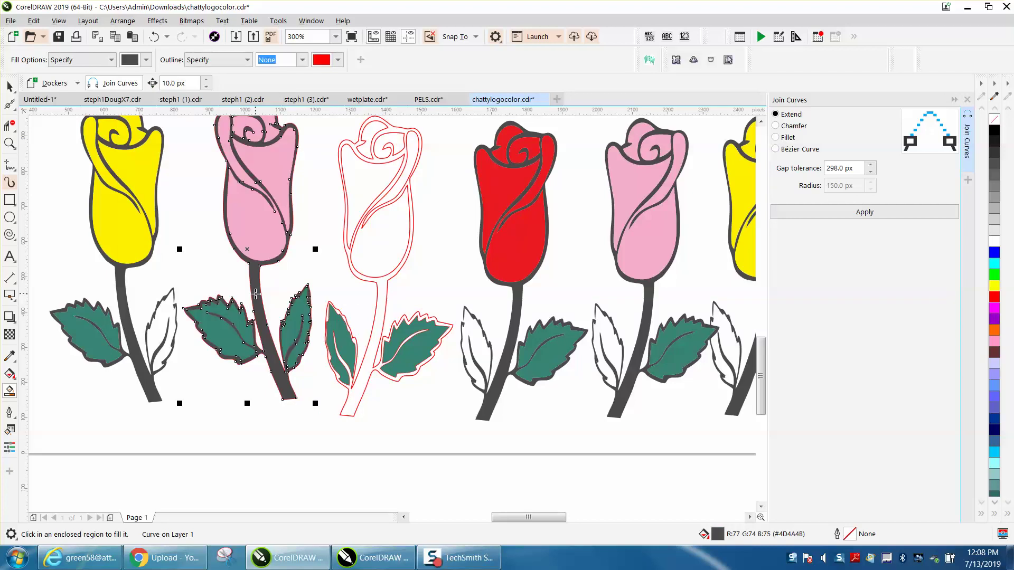
{"action": "left_click", "coordinate": [382, 292]}
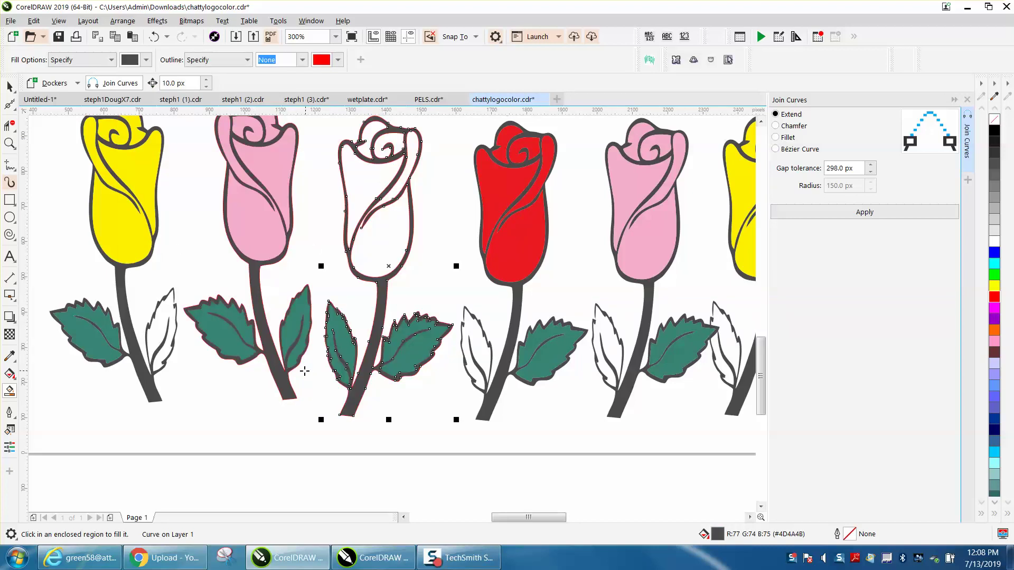
{"action": "scroll", "coordinate": [260, 296], "scroll_direction": "down", "scroll_amount": 2}
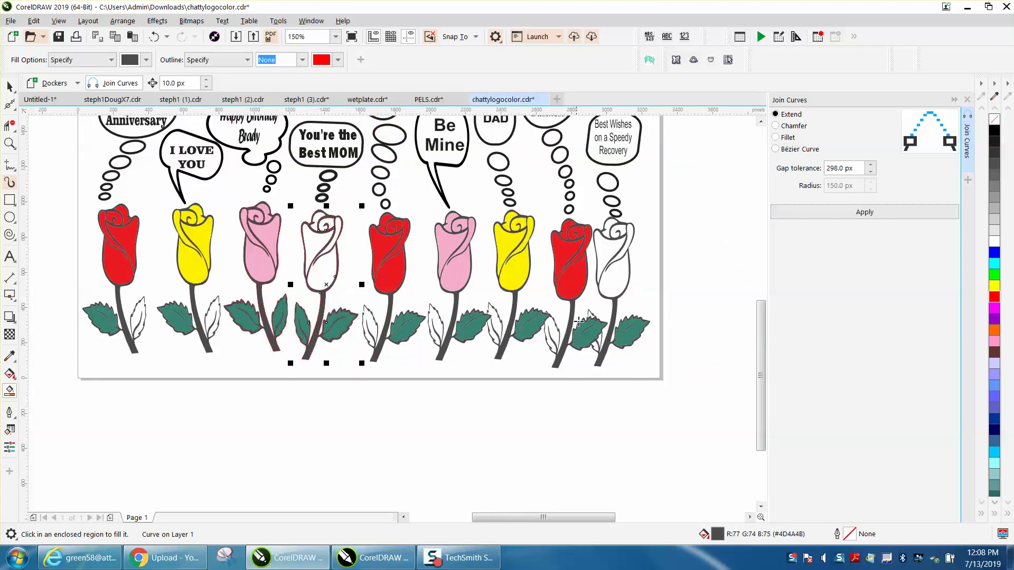
Step: Zoom in on the right two roses' leaves and set the document units to inches
{"action": "left_click", "coordinate": [9, 144]}
{"action": "left_click_drag", "start_coordinate": [569, 302], "coordinate": [649, 379]}
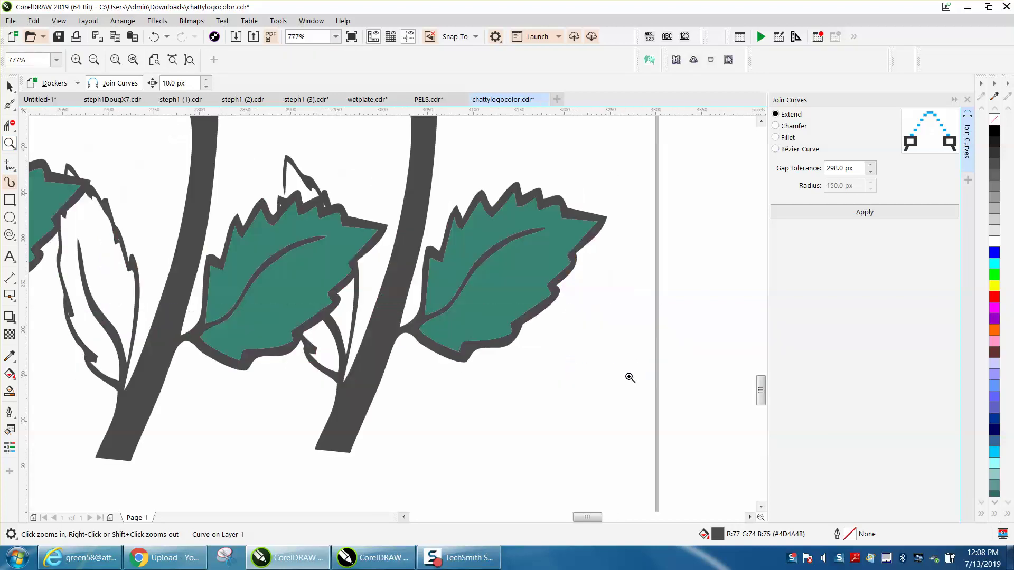
{"action": "scroll", "coordinate": [350, 355], "scroll_direction": "down", "scroll_amount": 5}
{"action": "scroll", "coordinate": [354, 350], "scroll_direction": "up", "scroll_amount": 1}
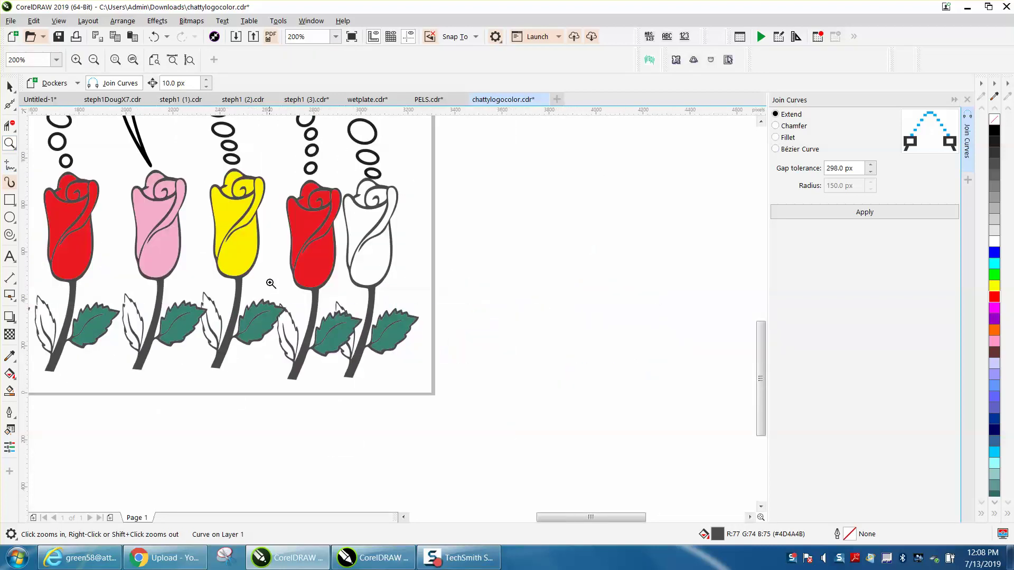
{"action": "left_click_drag", "start_coordinate": [271, 284], "coordinate": [447, 370]}
{"action": "left_click", "coordinate": [10, 87]}
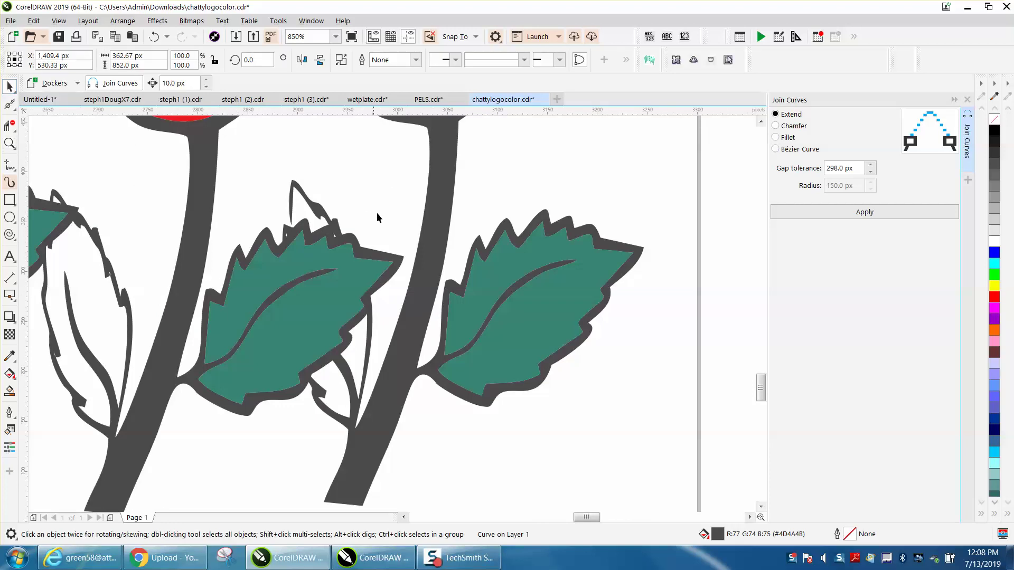
{"action": "scroll", "coordinate": [330, 240], "scroll_direction": "down", "scroll_amount": 3}
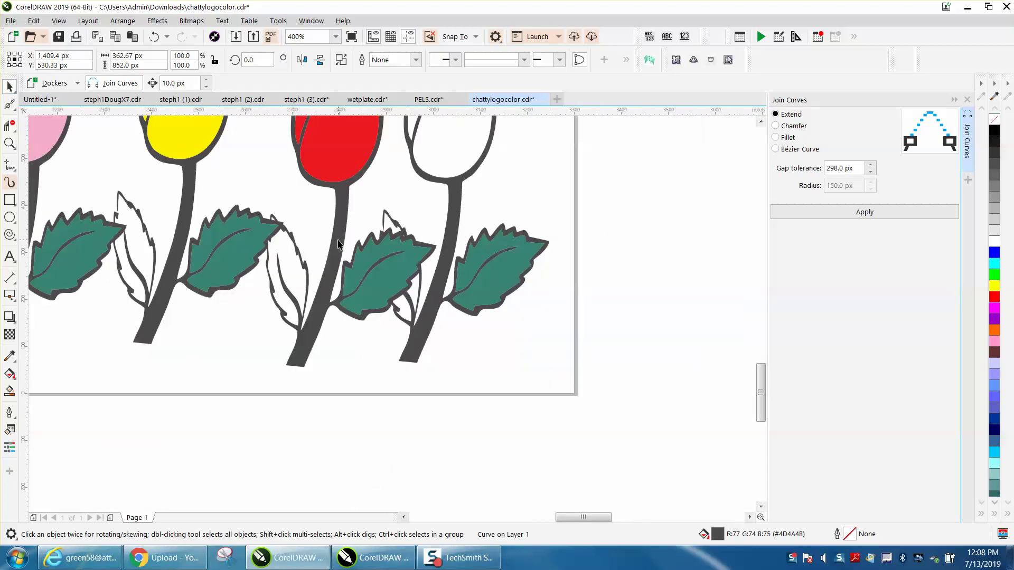
{"action": "left_click", "coordinate": [632, 209]}
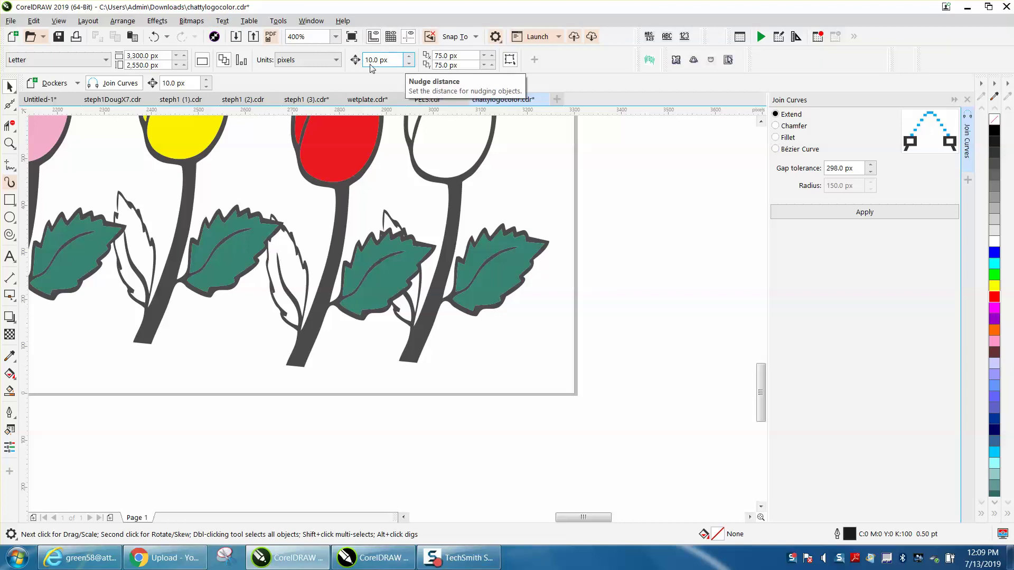
{"action": "left_click", "coordinate": [306, 60]}
{"action": "left_click", "coordinate": [297, 78]}
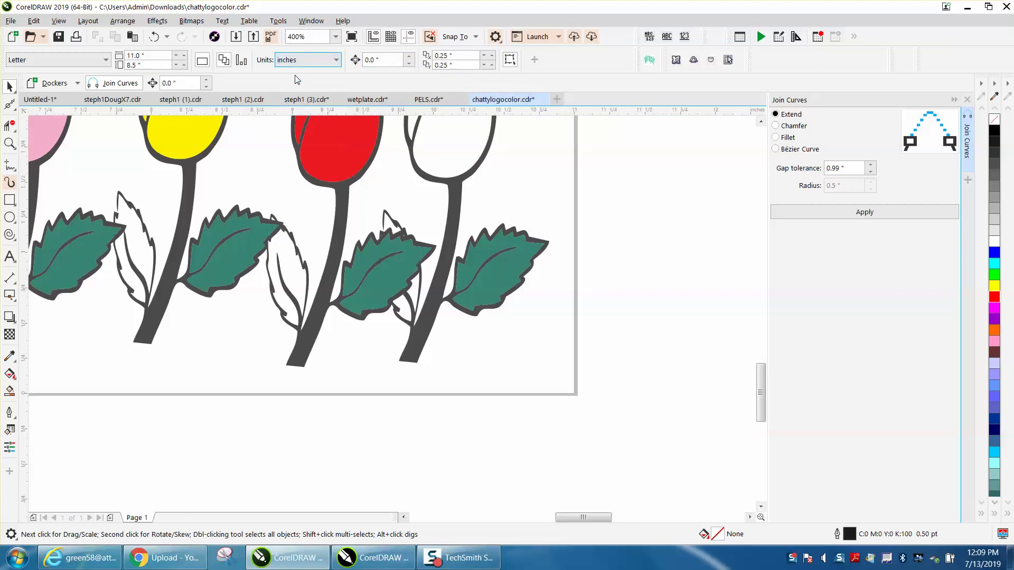
Step: Set the nudge distance to 3 inches and nudge the stem shape and teal leaf 3 inches right
{"action": "left_click", "coordinate": [346, 195]}
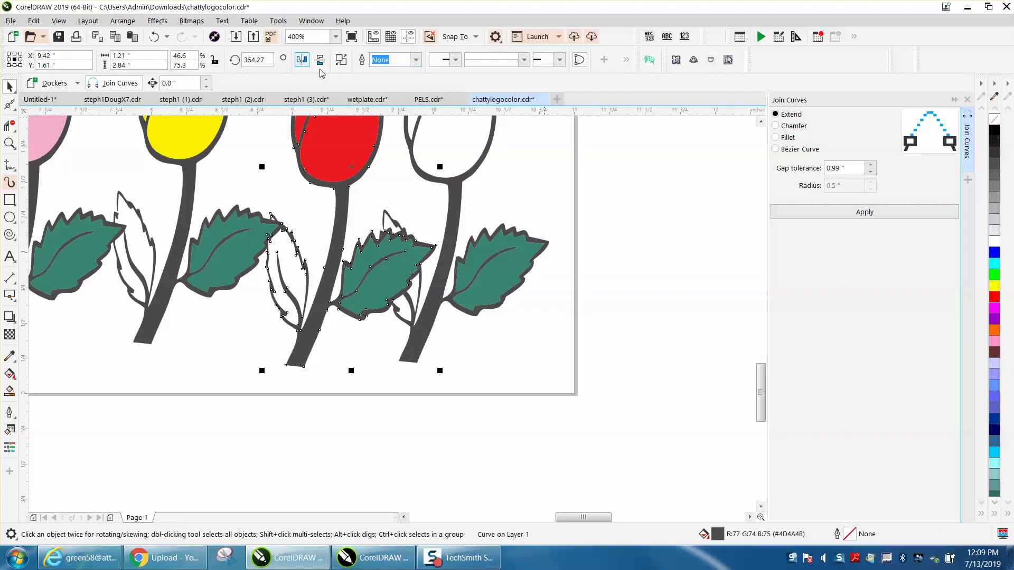
{"action": "left_click", "coordinate": [592, 121]}
{"action": "double_click", "coordinate": [384, 59]}
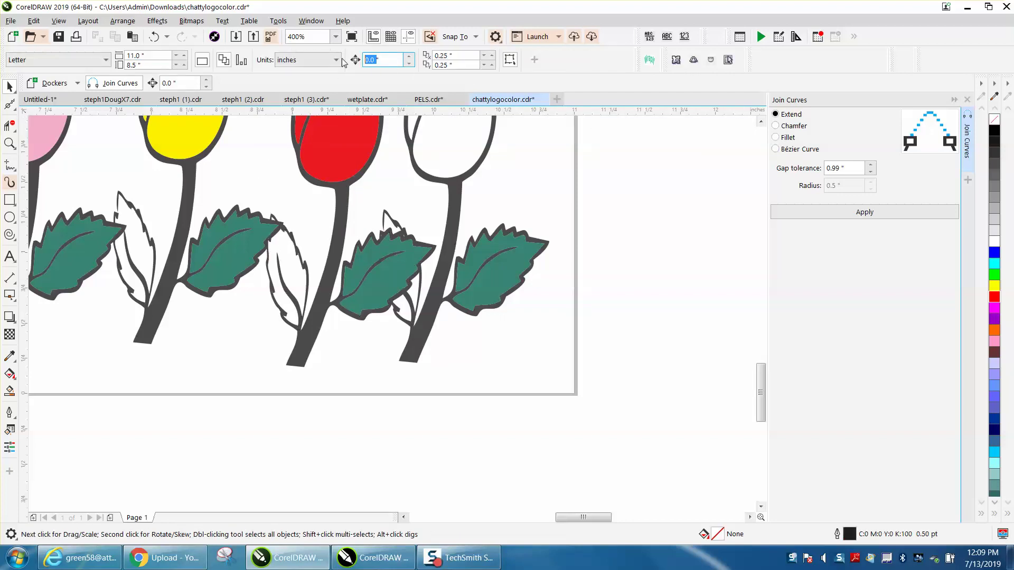
{"action": "type", "text": "3"}
{"action": "left_click", "coordinate": [344, 213]}
{"action": "key", "text": "Right"}
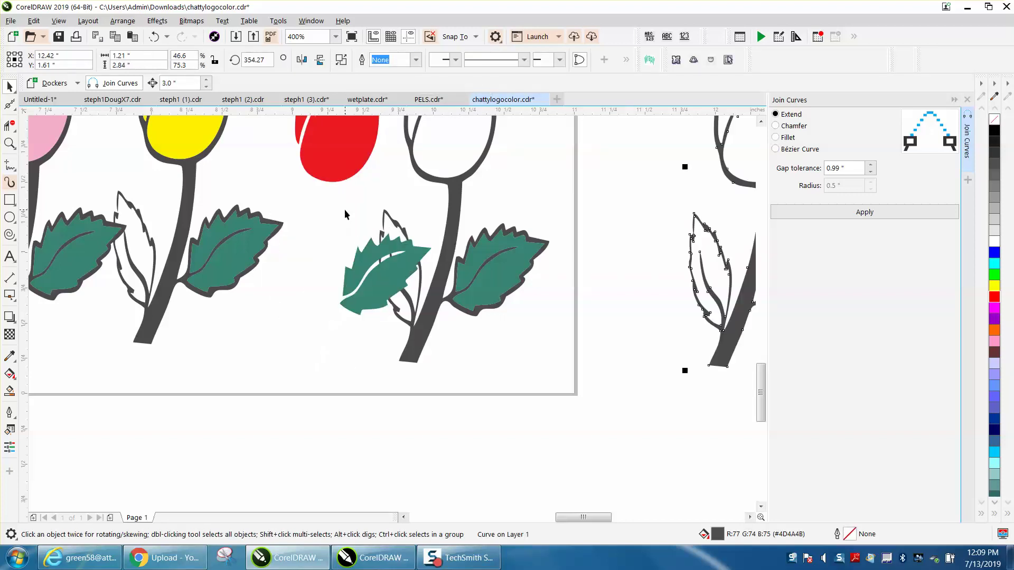
{"action": "left_click", "coordinate": [396, 275]}
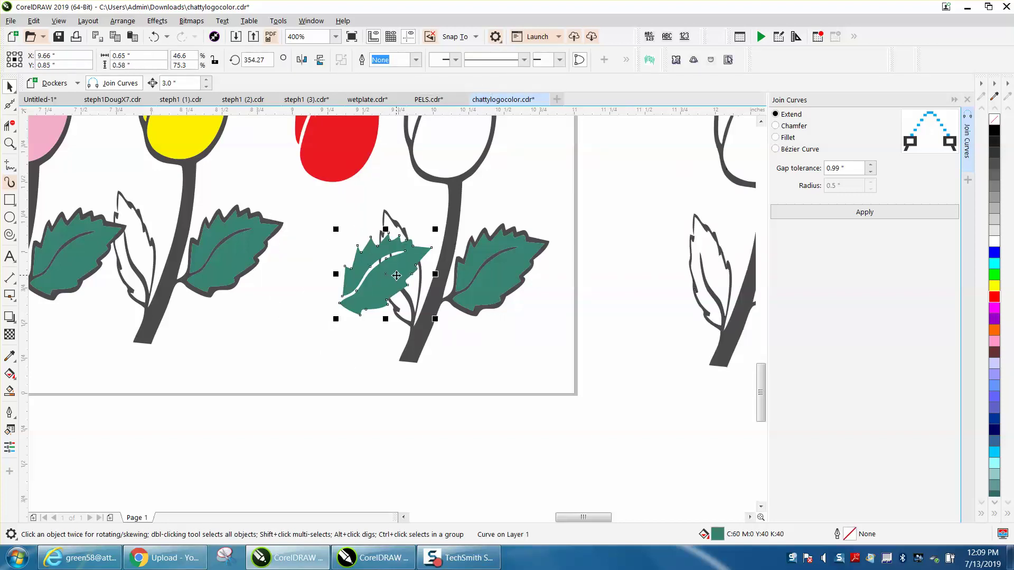
{"action": "key", "text": "Right"}
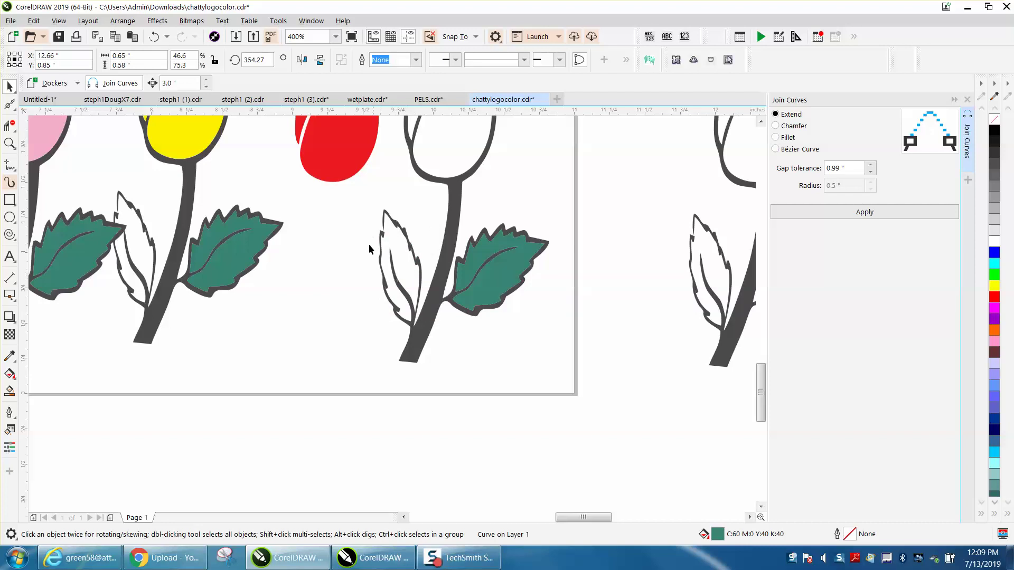
Step: Zoom in on the pale left leaf, strip the dark-grey curve's fill and give it a red outline
{"action": "left_click", "coordinate": [10, 143]}
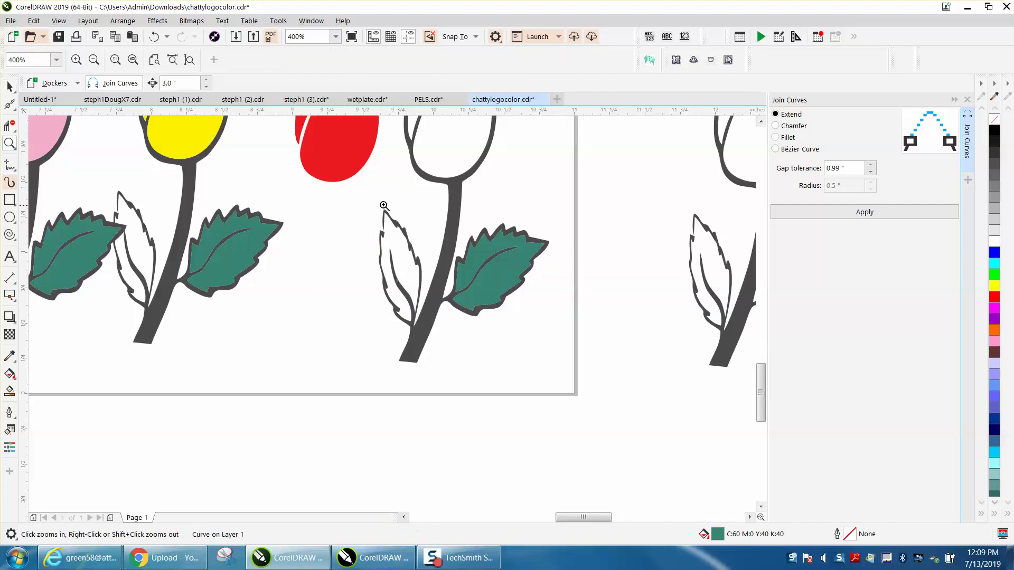
{"action": "left_click_drag", "start_coordinate": [381, 206], "coordinate": [435, 274]}
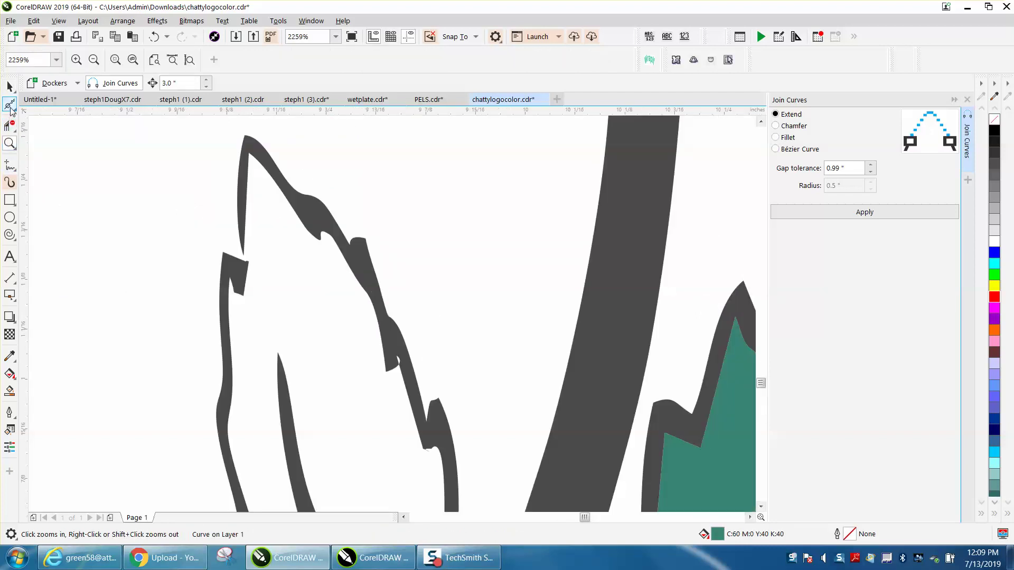
{"action": "left_click", "coordinate": [10, 104]}
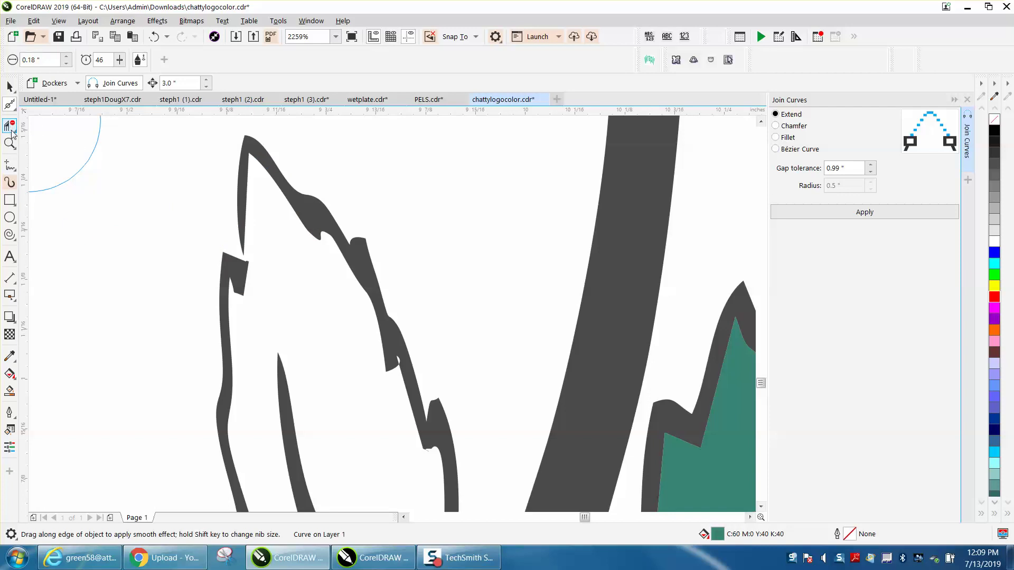
{"action": "left_click", "coordinate": [9, 86]}
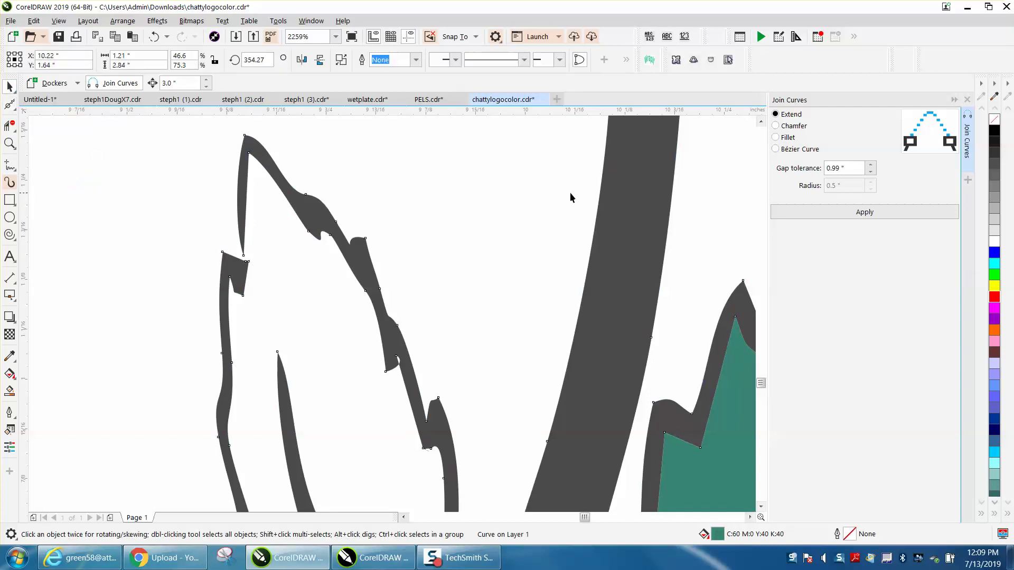
{"action": "left_click", "coordinate": [634, 188]}
{"action": "left_click", "coordinate": [995, 121]}
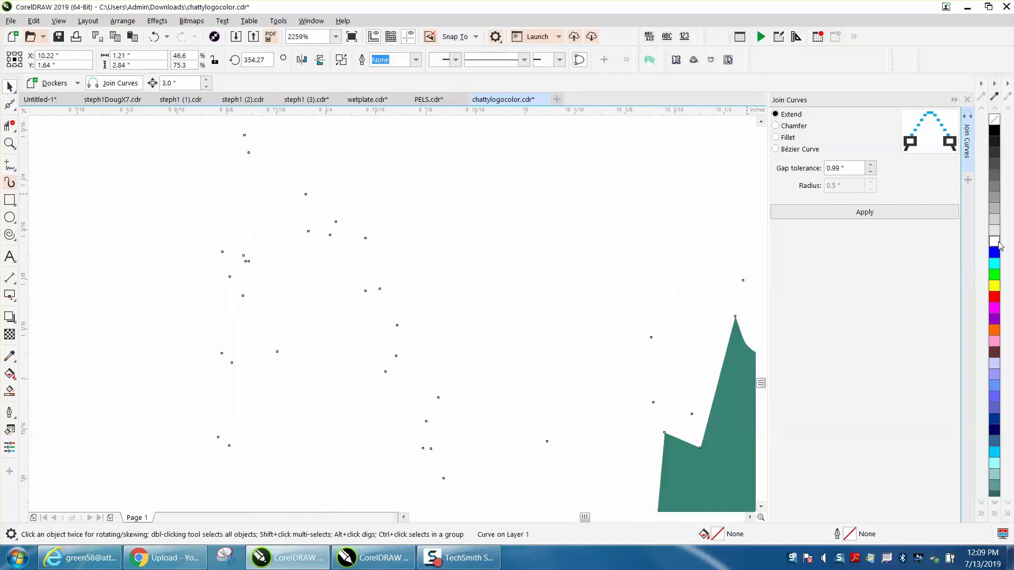
{"action": "right_click", "coordinate": [994, 297]}
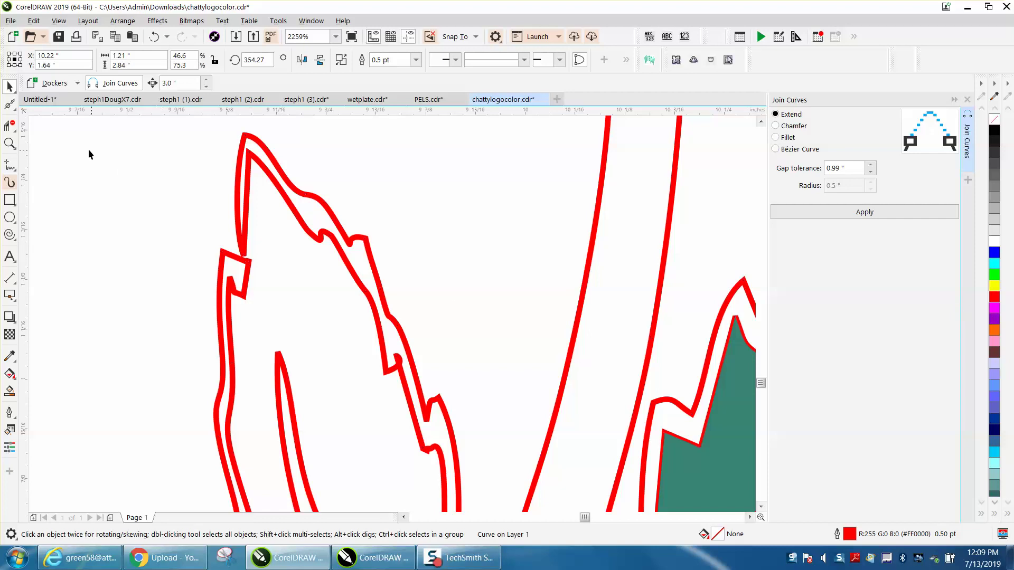
{"action": "left_click", "coordinate": [10, 143]}
{"action": "mouse_move", "coordinate": [175, 215]}
{"action": "left_mouse_down"}
{"action": "mouse_move", "coordinate": [312, 322]}
{"action": "mouse_move", "coordinate": [354, 332]}
{"action": "left_mouse_up"}
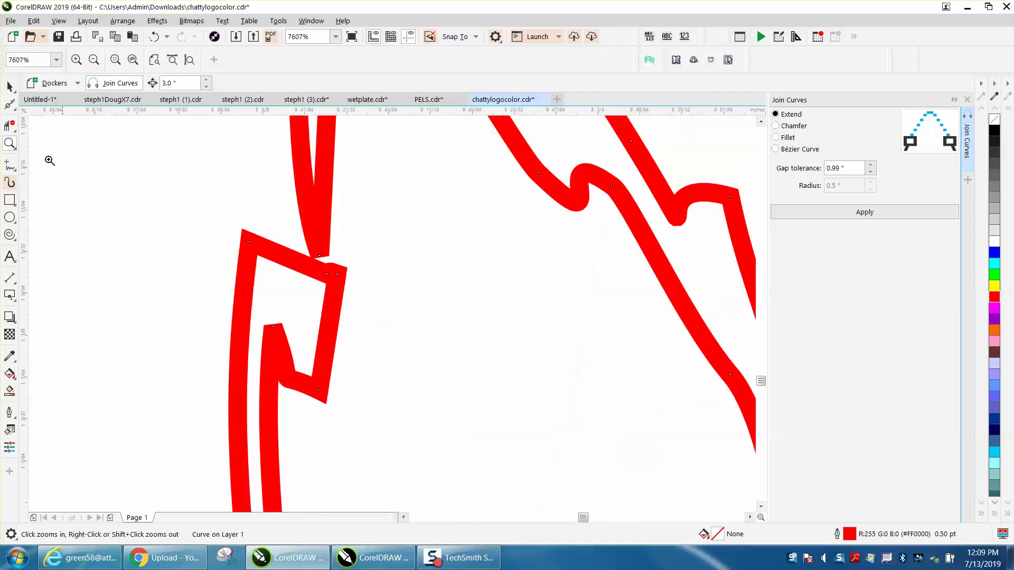
{"action": "left_click", "coordinate": [10, 104]}
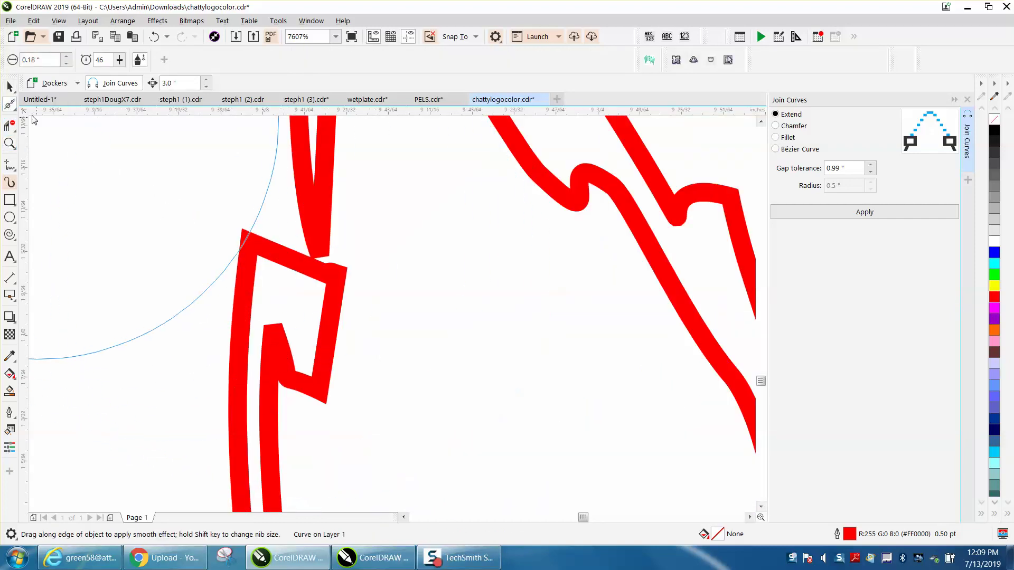
Step: Reshape both strokes with the Shape tool, delete a redundant node, and cut away the crossbar
{"action": "left_click", "coordinate": [12, 106]}
{"action": "left_click", "coordinate": [46, 106]}
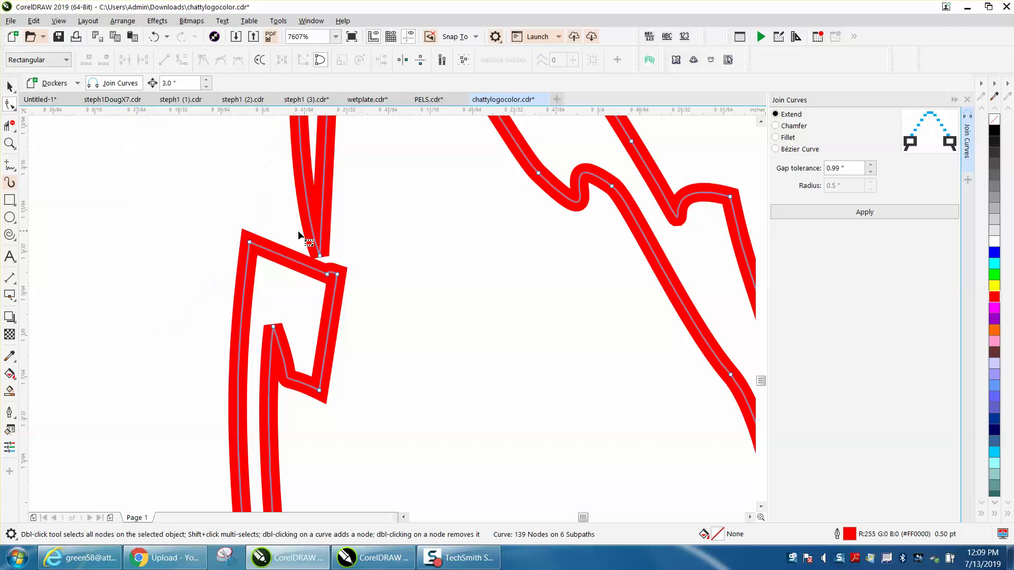
{"action": "left_click", "coordinate": [319, 256]}
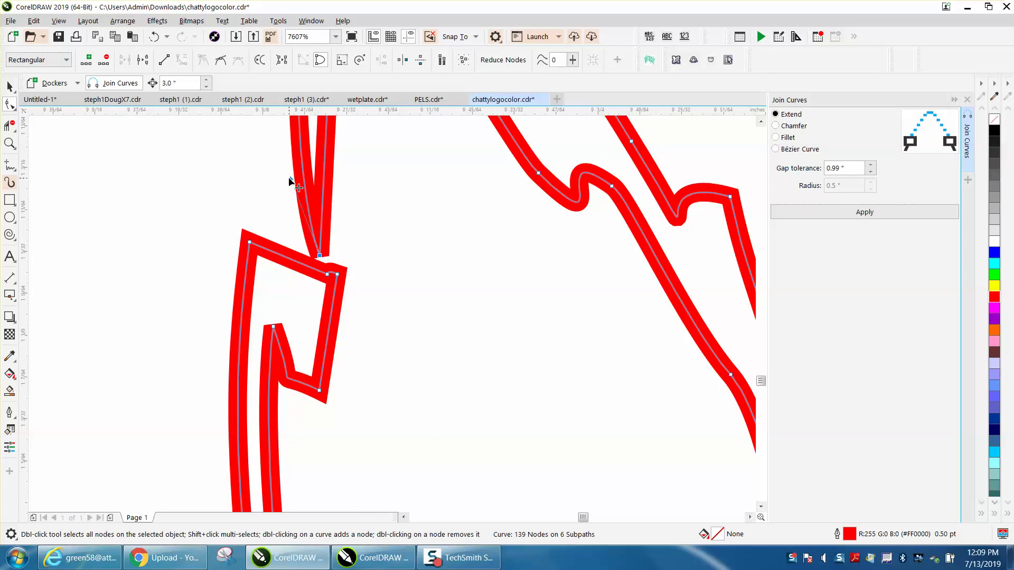
{"action": "mouse_move", "coordinate": [291, 178]}
{"action": "left_mouse_down"}
{"action": "mouse_move", "coordinate": [204, 221]}
{"action": "mouse_move", "coordinate": [252, 211]}
{"action": "mouse_move", "coordinate": [260, 167]}
{"action": "left_mouse_up"}
{"action": "left_click", "coordinate": [327, 274]}
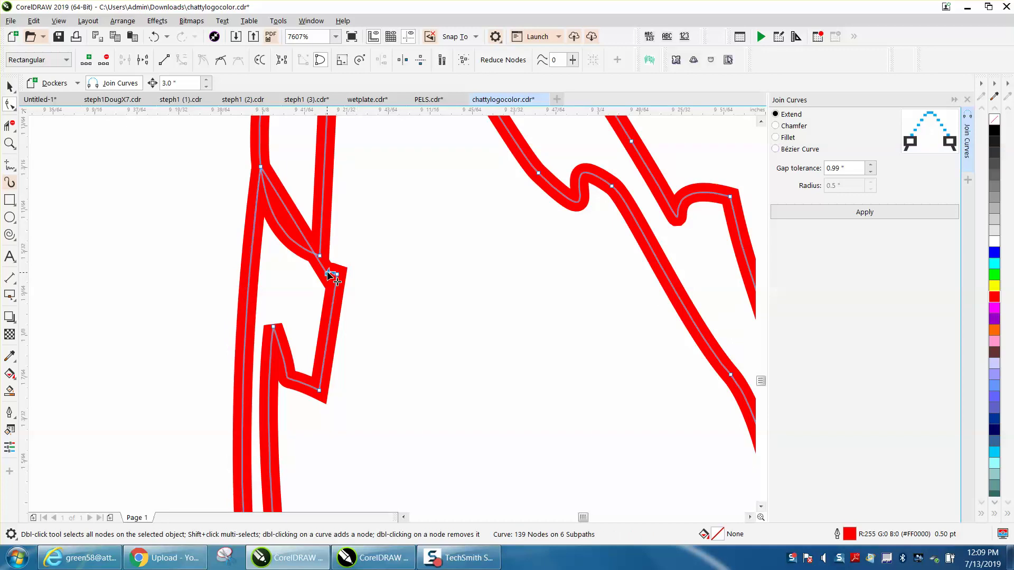
{"action": "key", "text": "Delete"}
{"action": "mouse_move", "coordinate": [344, 276]}
{"action": "left_mouse_down"}
{"action": "mouse_move", "coordinate": [335, 188]}
{"action": "mouse_move", "coordinate": [325, 186]}
{"action": "left_mouse_up"}
{"action": "left_click", "coordinate": [10, 125]}
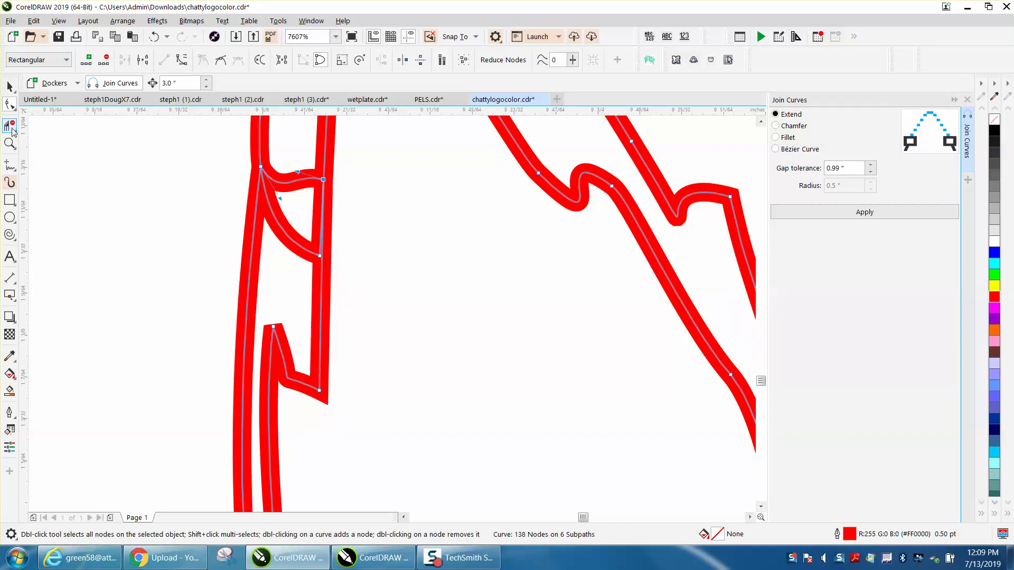
{"action": "left_click_drag", "start_coordinate": [300, 153], "coordinate": [292, 248]}
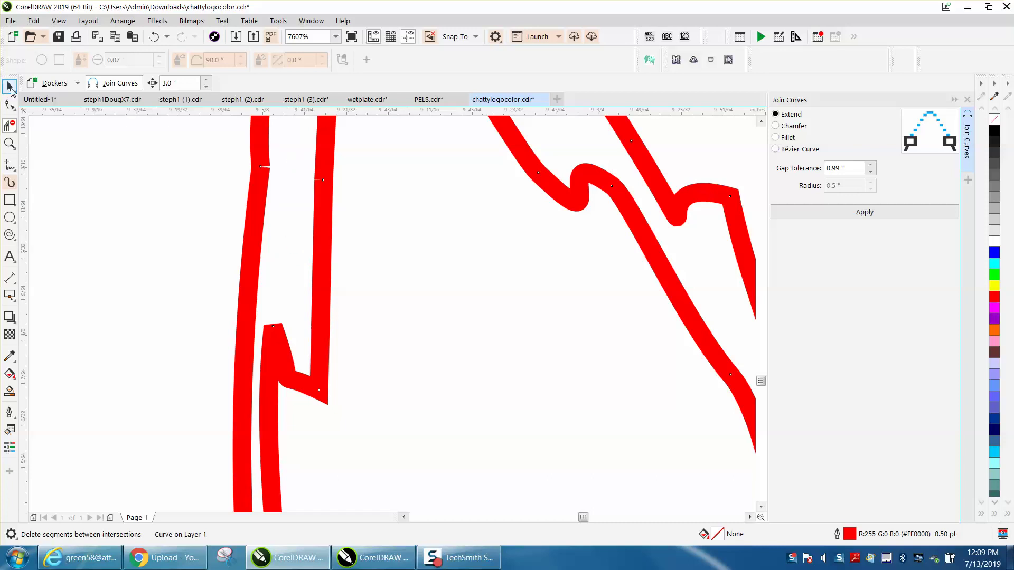
Step: Join the two pairs of open end nodes in the red outline with Join Curves
{"action": "left_click", "coordinate": [9, 104]}
{"action": "left_click_drag", "start_coordinate": [284, 185], "coordinate": [284, 185]}
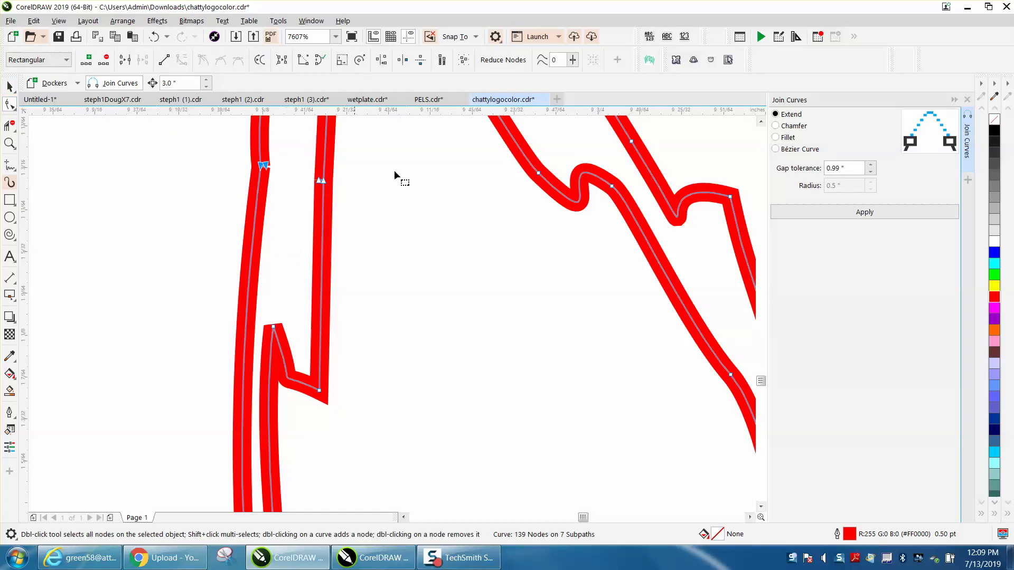
{"action": "left_click", "coordinate": [876, 217]}
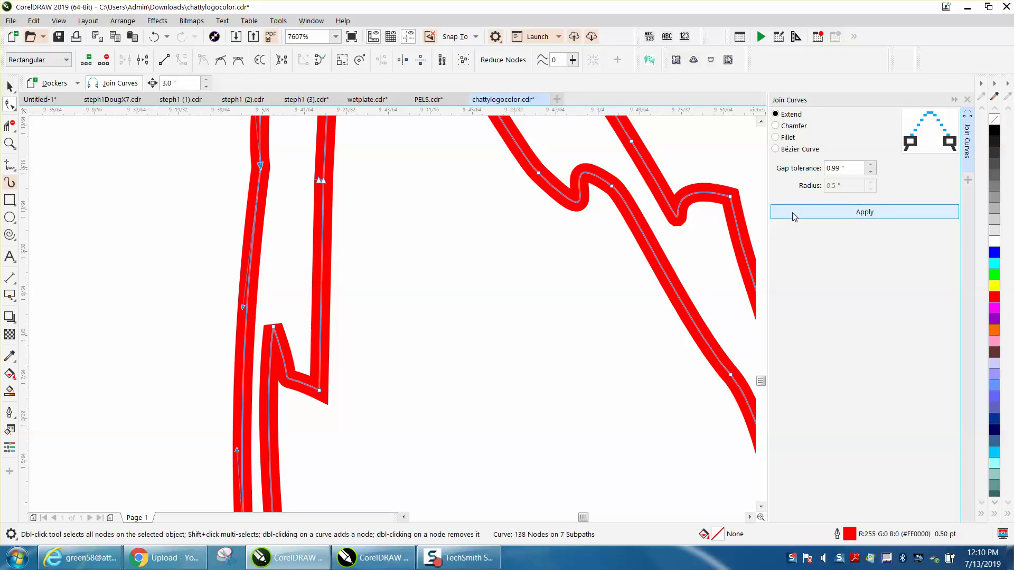
{"action": "left_click_drag", "start_coordinate": [373, 163], "coordinate": [302, 195]}
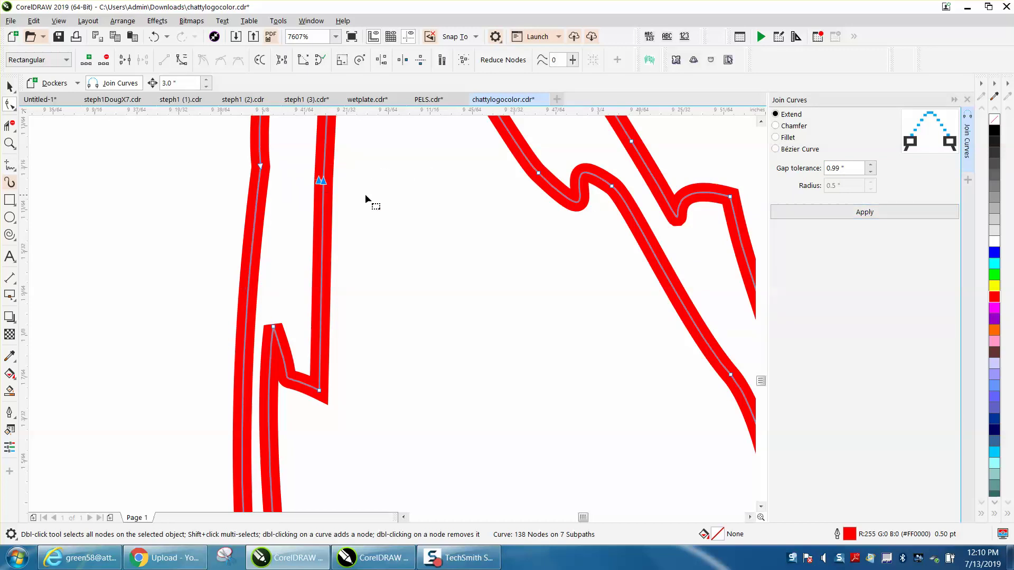
{"action": "left_click", "coordinate": [879, 213]}
{"action": "scroll", "coordinate": [461, 185], "scroll_direction": "down", "scroll_amount": 3}
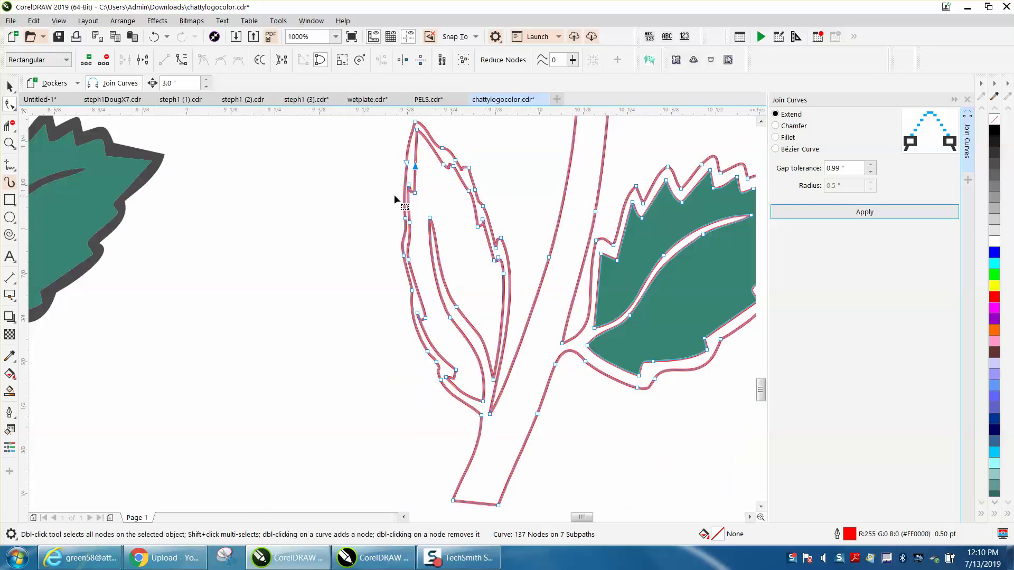
{"action": "left_click", "coordinate": [11, 105]}
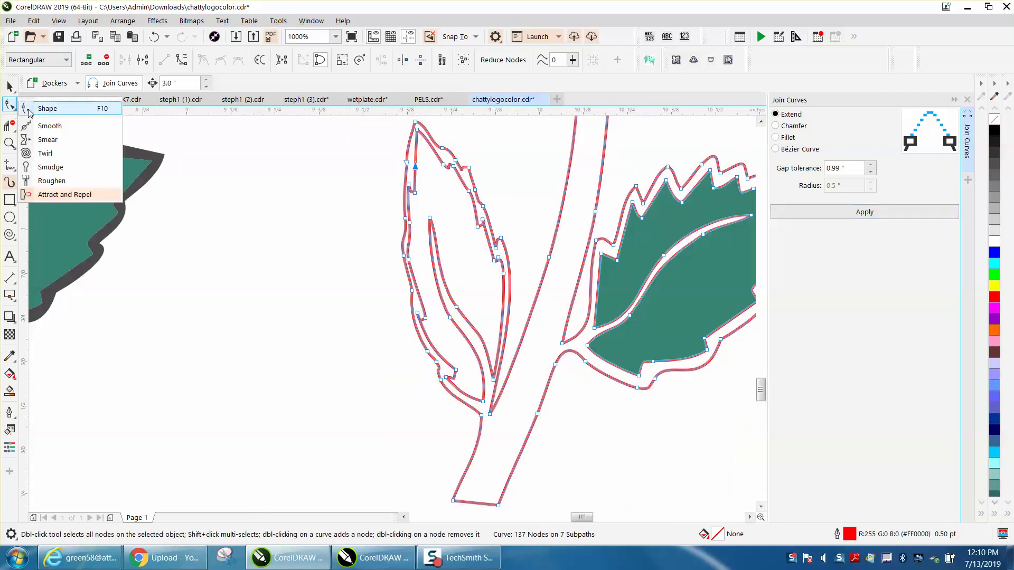
Step: Zoom far in on the kink in the red outline and brush it smooth with the Smooth tool
{"action": "left_click", "coordinate": [43, 127]}
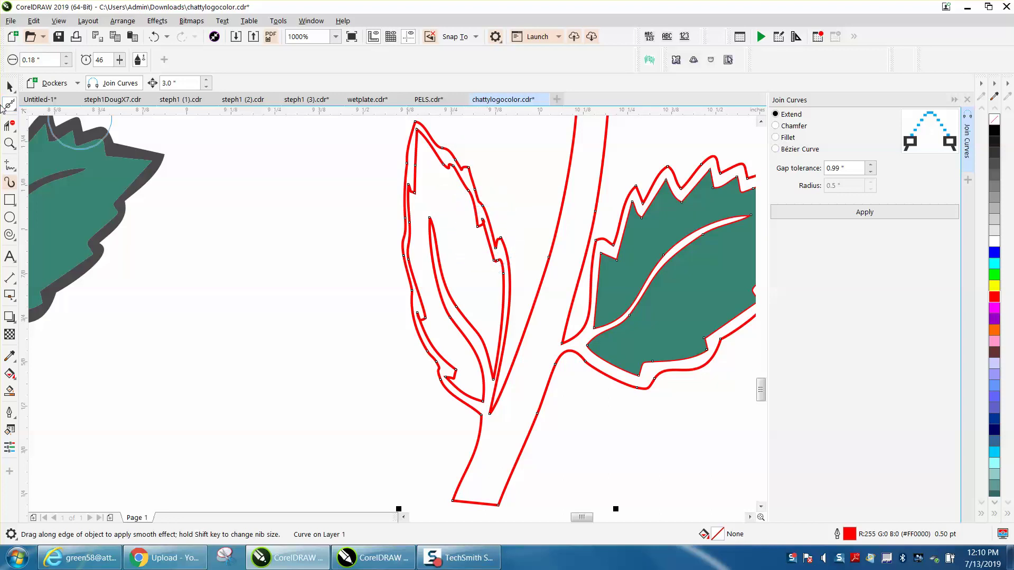
{"action": "left_click", "coordinate": [10, 143]}
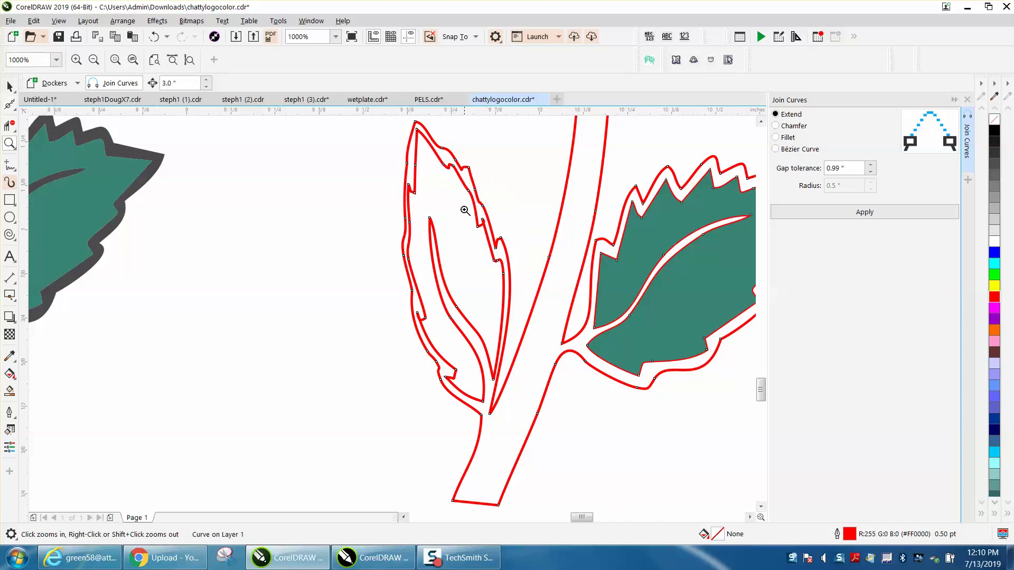
{"action": "left_click_drag", "start_coordinate": [467, 210], "coordinate": [507, 237]}
{"action": "left_click", "coordinate": [10, 104]}
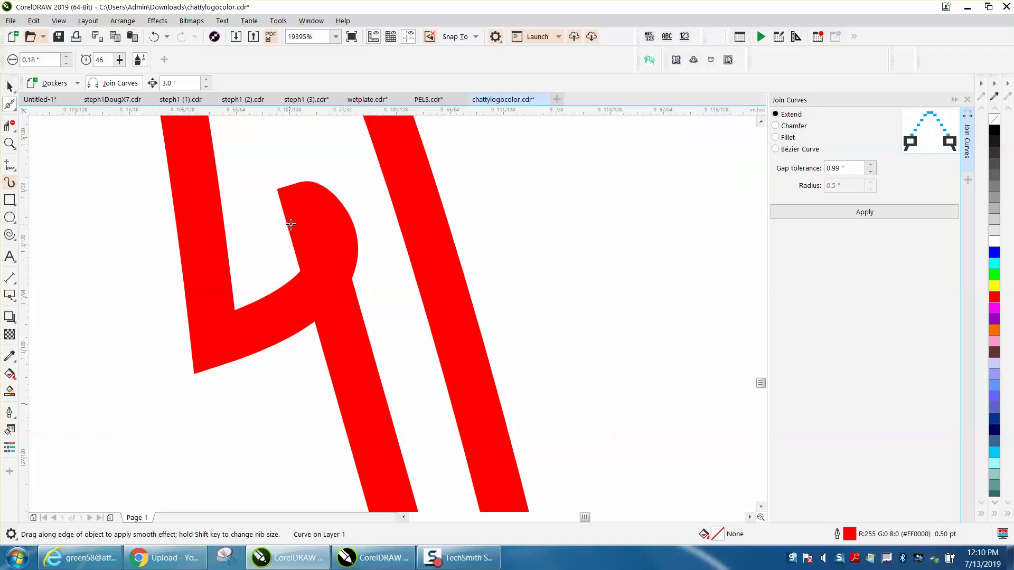
{"action": "scroll", "coordinate": [303, 229], "scroll_direction": "down", "scroll_amount": 2}
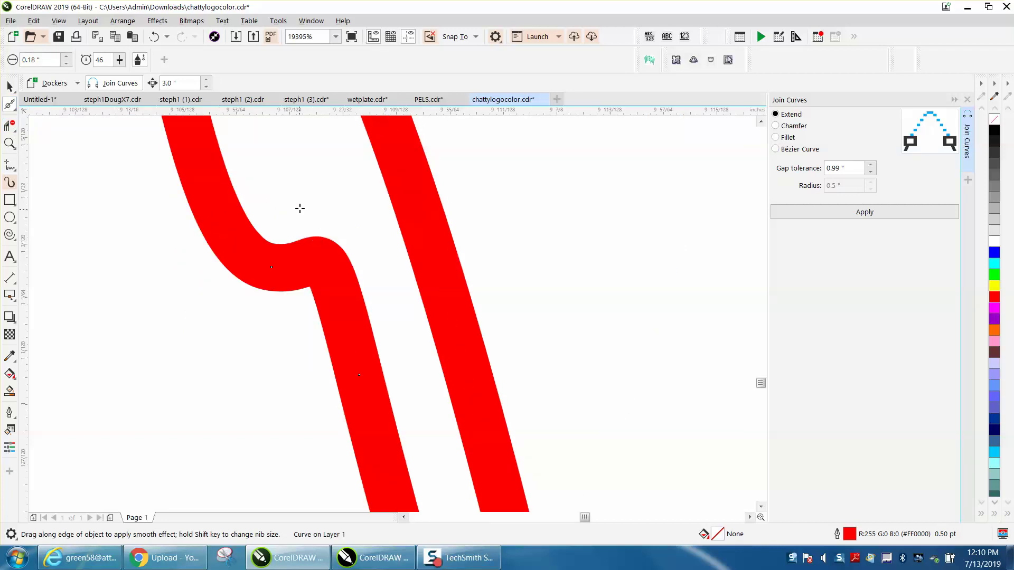
{"action": "scroll", "coordinate": [331, 201], "scroll_direction": "down", "scroll_amount": 3}
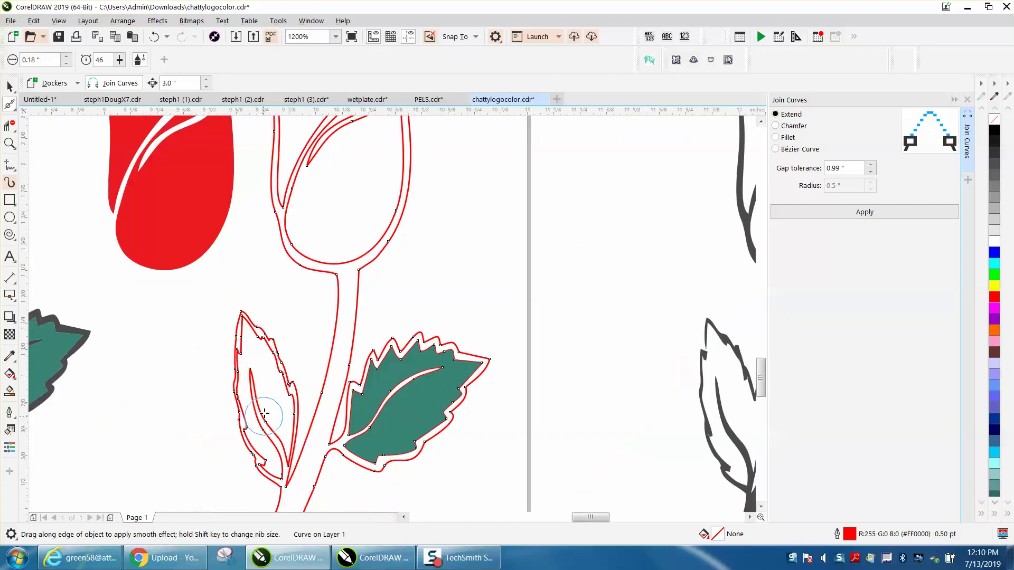
{"action": "scroll", "coordinate": [271, 446], "scroll_direction": "down", "scroll_amount": 2}
{"action": "left_click", "coordinate": [9, 86]}
Step: Sample the right leaf's teal green and Smart Fill the pale left leaf with it
{"action": "left_click", "coordinate": [10, 391]}
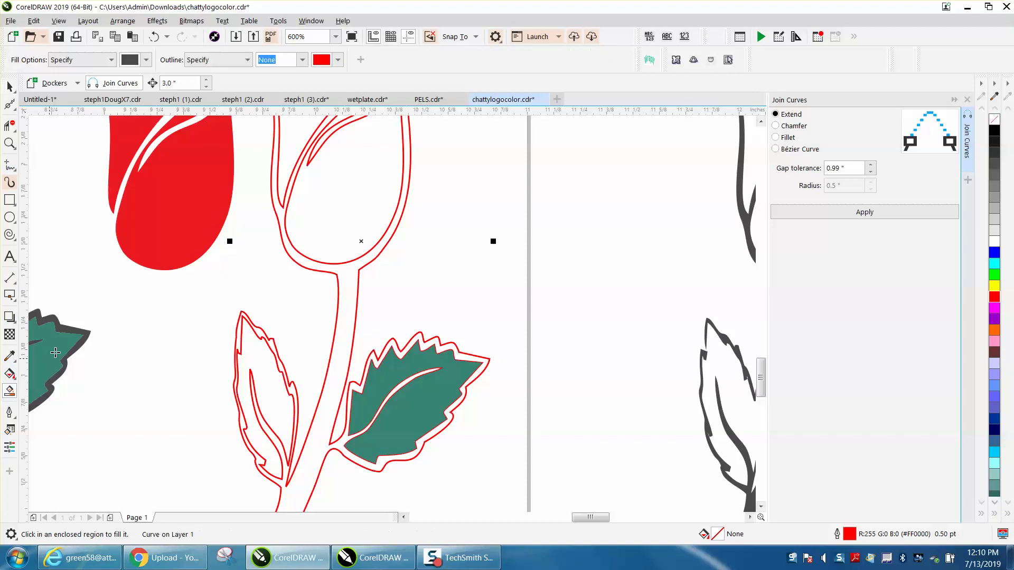
{"action": "left_click", "coordinate": [147, 60]}
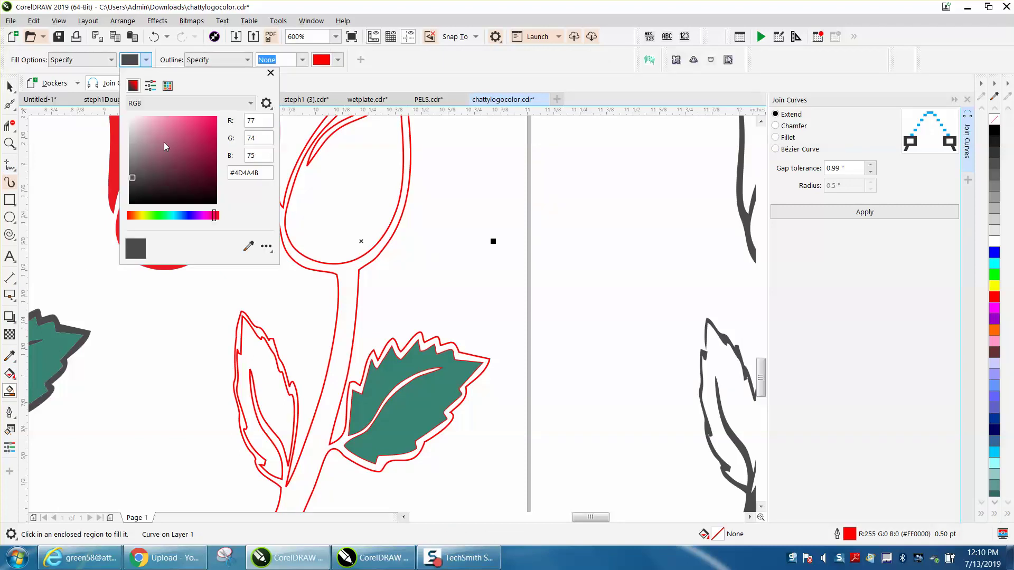
{"action": "left_click", "coordinate": [248, 246]}
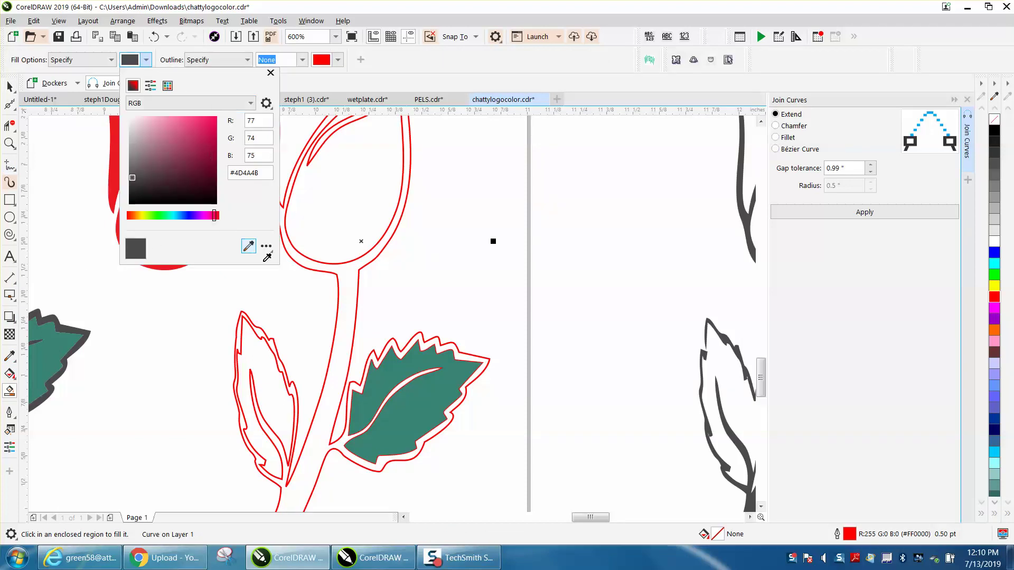
{"action": "left_click", "coordinate": [408, 384]}
{"action": "left_click", "coordinate": [269, 370]}
{"action": "left_click", "coordinate": [262, 353]}
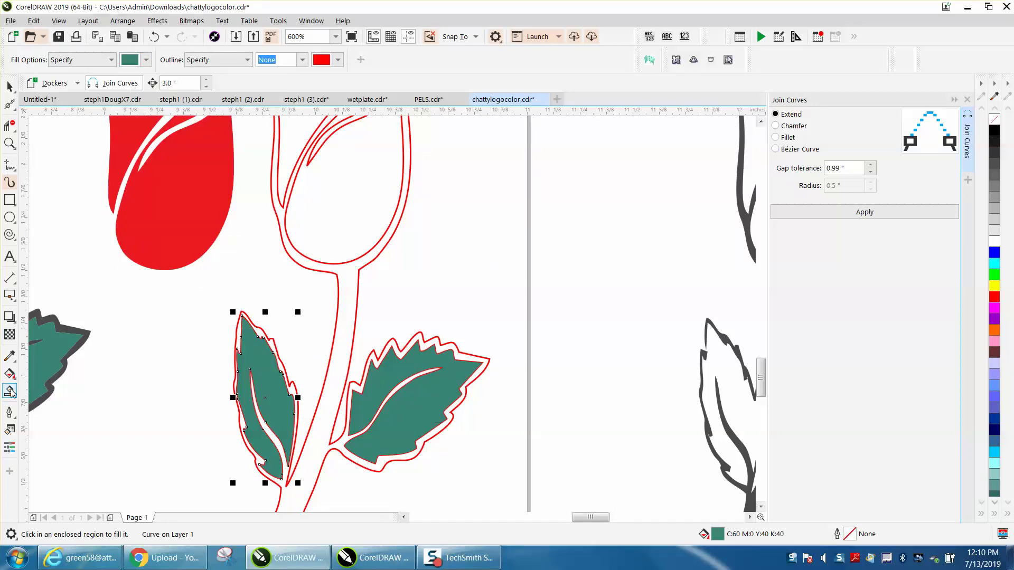
Step: Sample the existing outline's dark grey and fill the stem and bud outline with it
{"action": "left_click", "coordinate": [145, 60]}
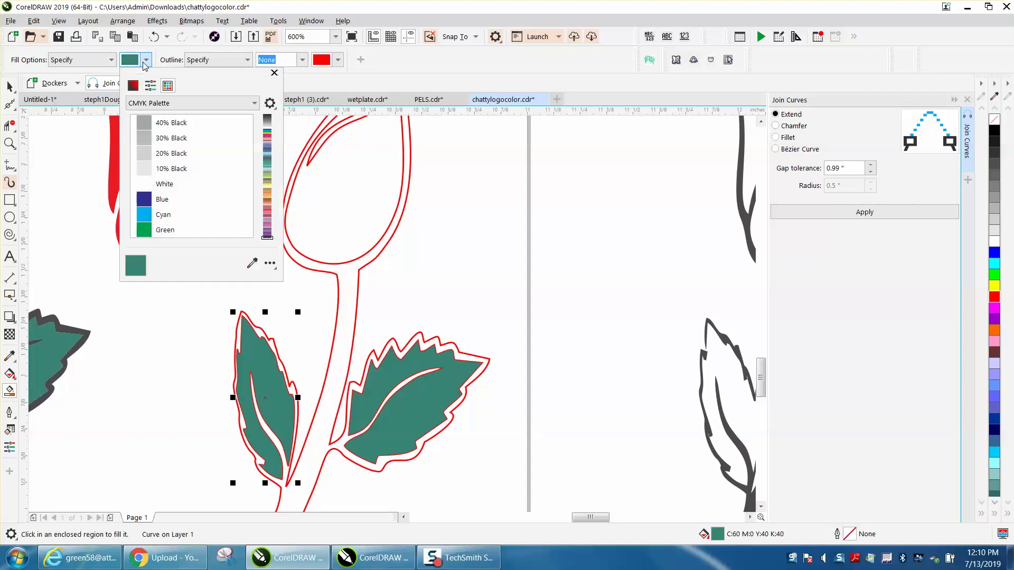
{"action": "left_click", "coordinate": [252, 263]}
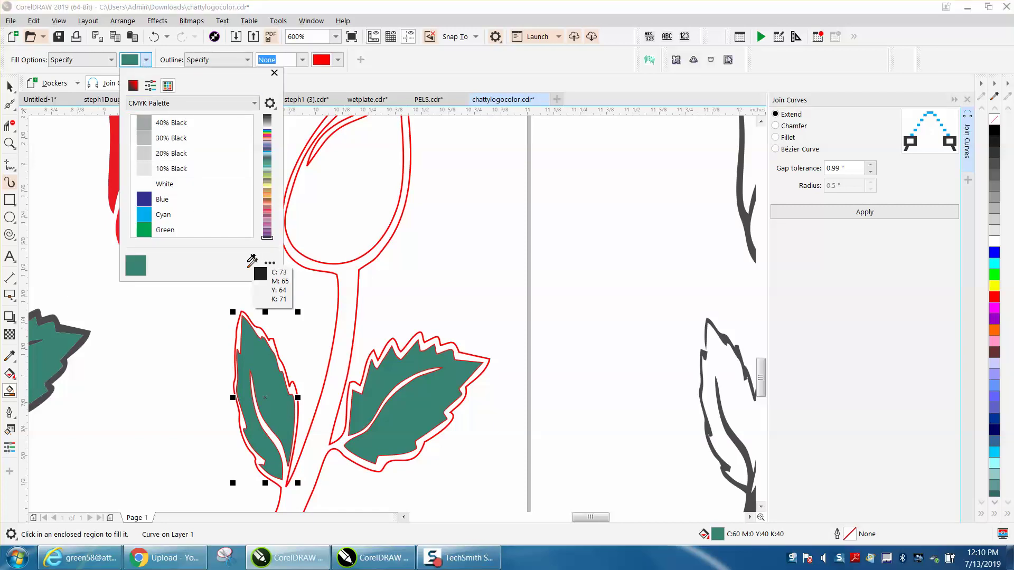
{"action": "left_click", "coordinate": [88, 336]}
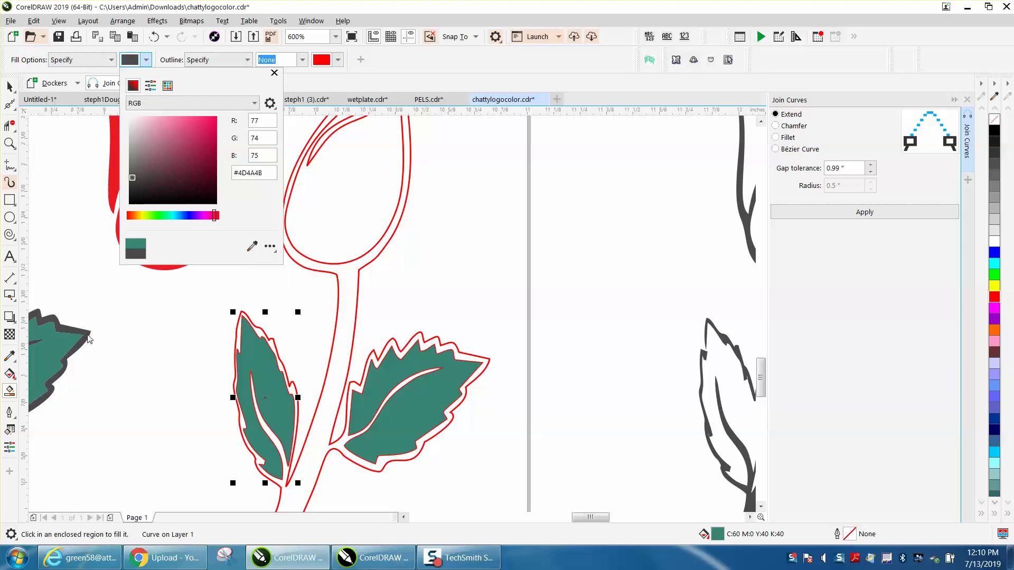
{"action": "left_click", "coordinate": [350, 290]}
{"action": "left_click", "coordinate": [350, 290]}
{"action": "scroll", "coordinate": [351, 290], "scroll_direction": "down", "scroll_amount": 2}
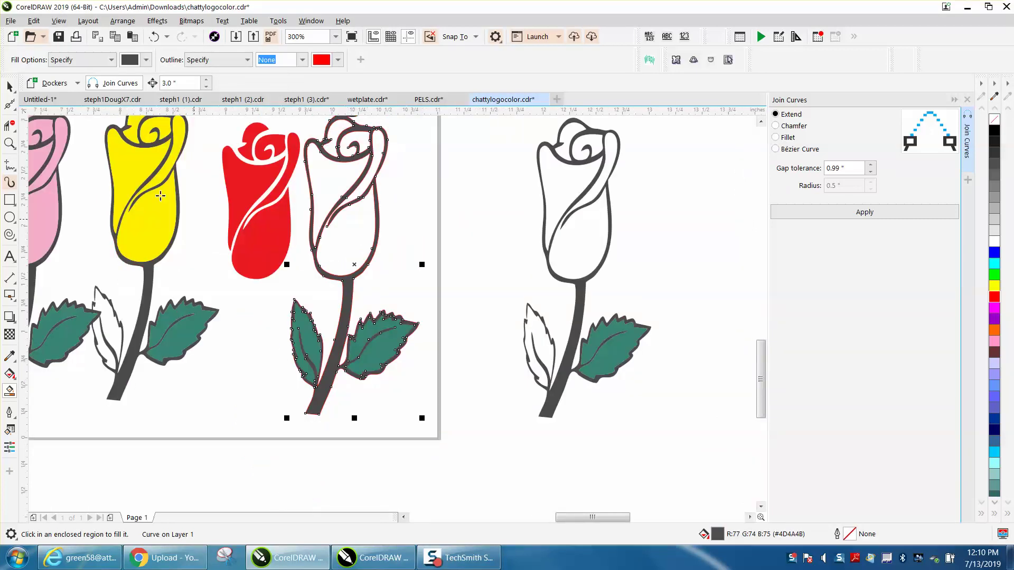
Step: Zoom in on the top of the rose and nudge the repaired rose outline 3 inches right
{"action": "left_click", "coordinate": [10, 86]}
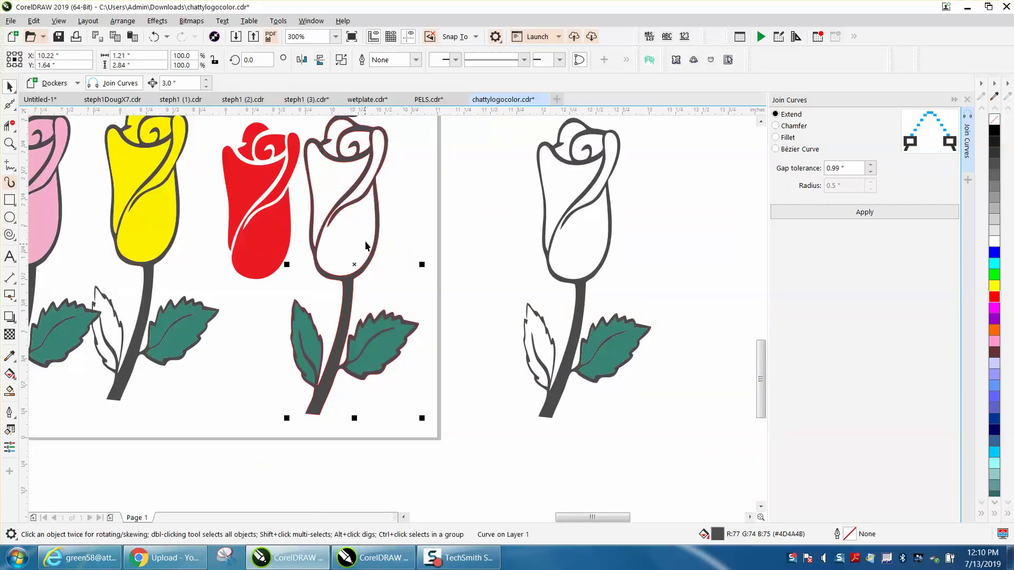
{"action": "scroll", "coordinate": [405, 184], "scroll_direction": "down", "scroll_amount": 1}
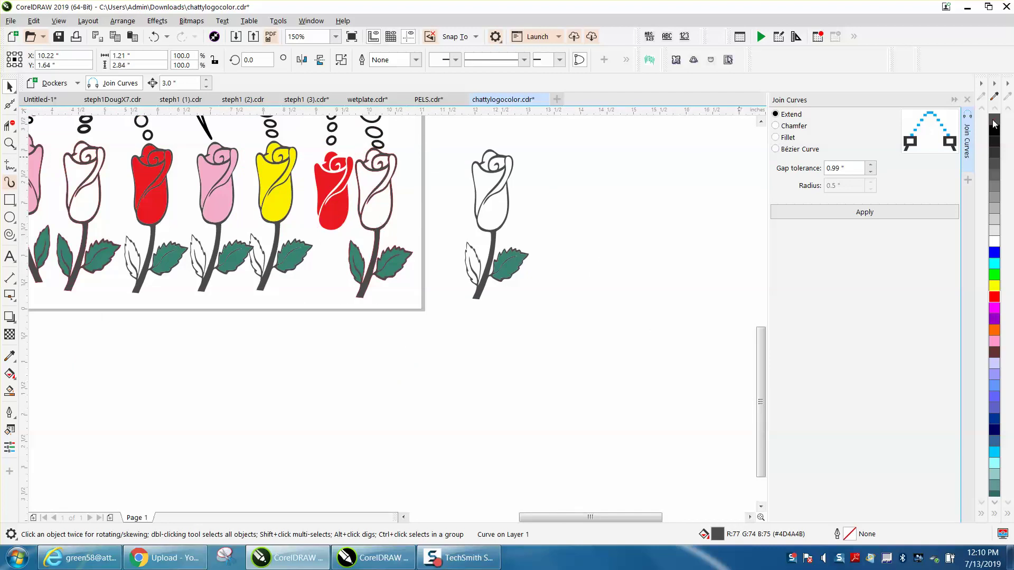
{"action": "left_click", "coordinate": [10, 143]}
{"action": "left_click_drag", "start_coordinate": [369, 153], "coordinate": [425, 178]}
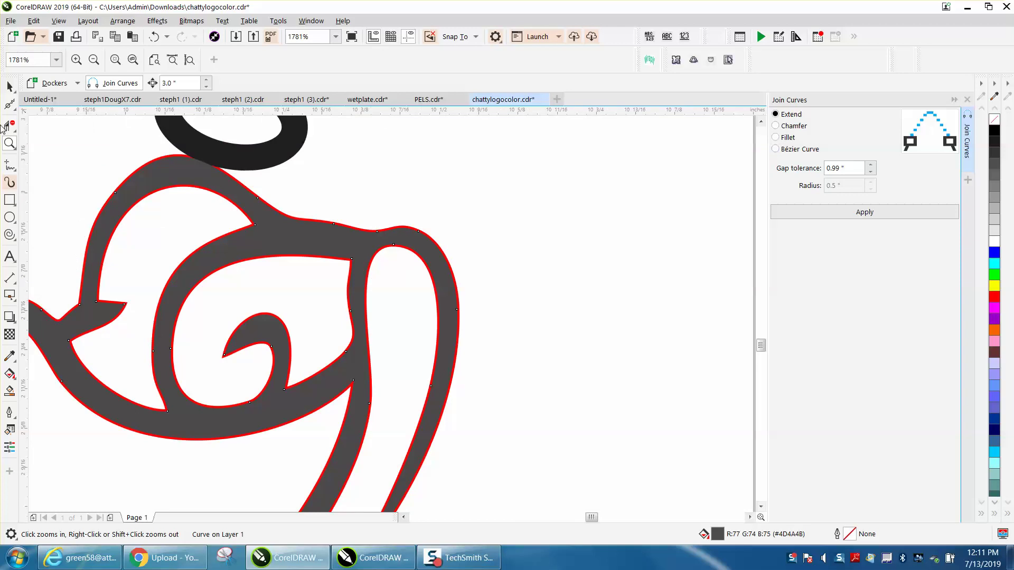
{"action": "left_click", "coordinate": [9, 87]}
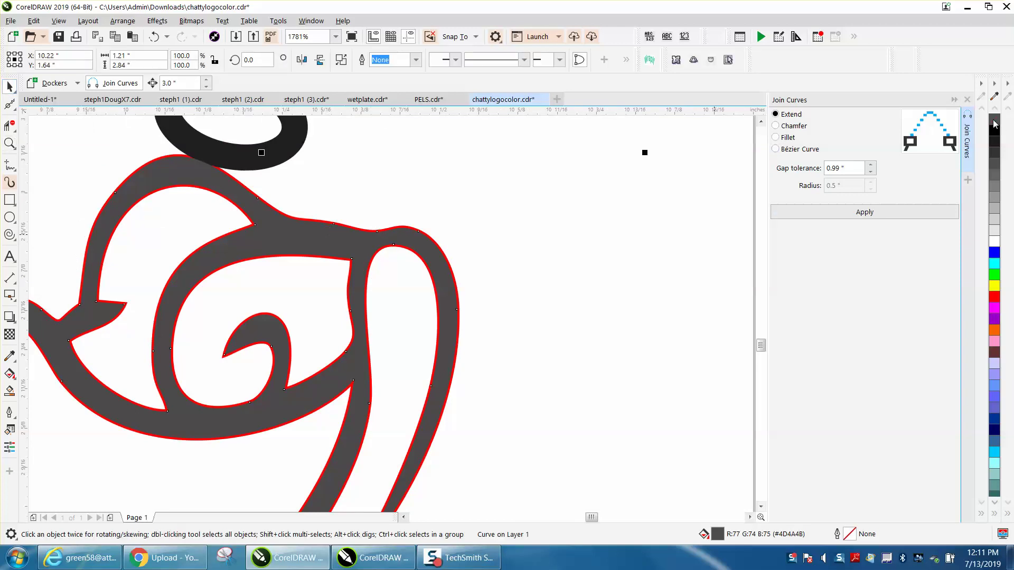
{"action": "scroll", "coordinate": [644, 175], "scroll_direction": "down", "scroll_amount": 10}
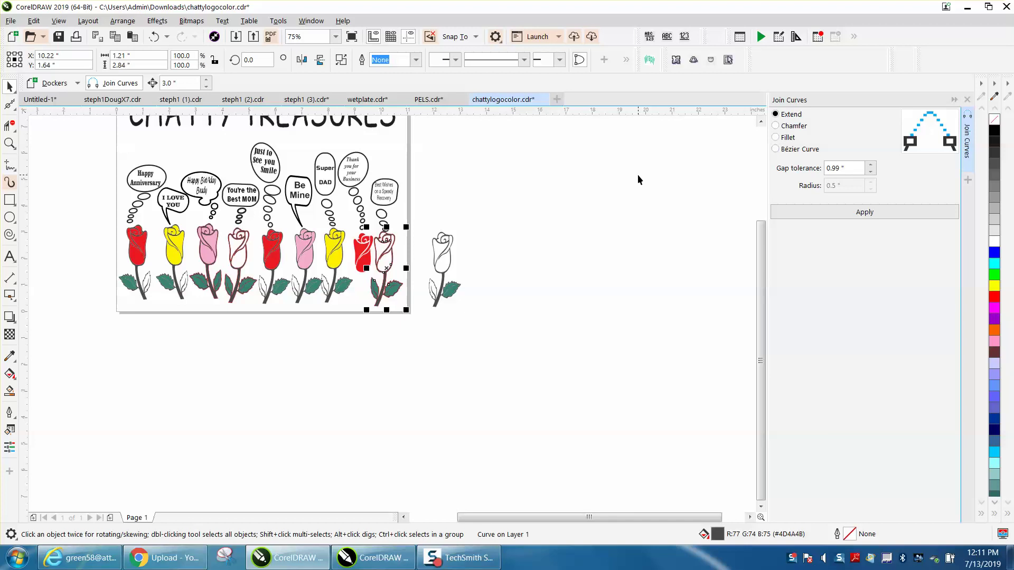
{"action": "key", "text": "Right"}
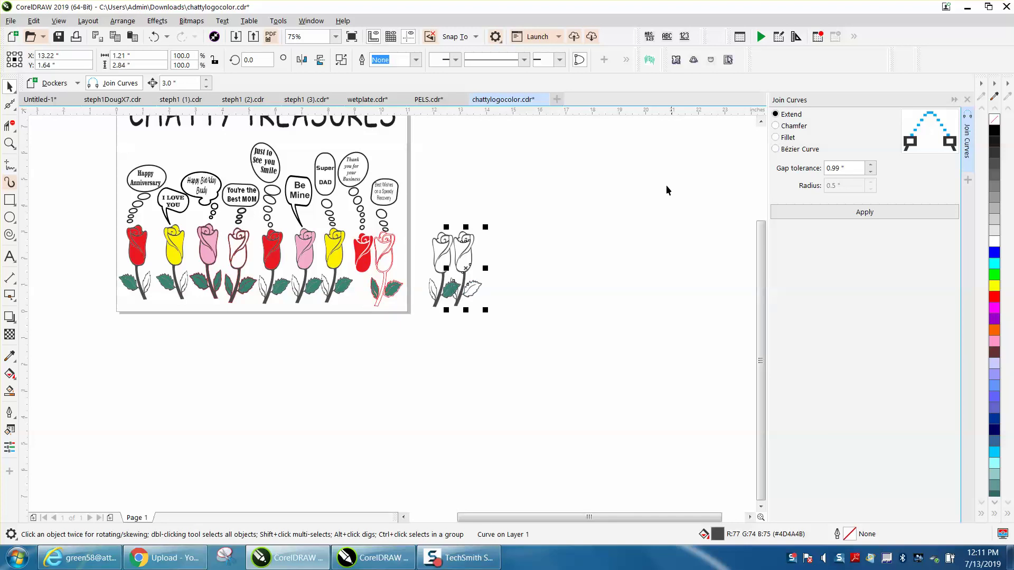
Step: Delete the old red-outlined rose, then nudge the repaired outline 3 inches left onto the card
{"action": "left_click", "coordinate": [390, 250]}
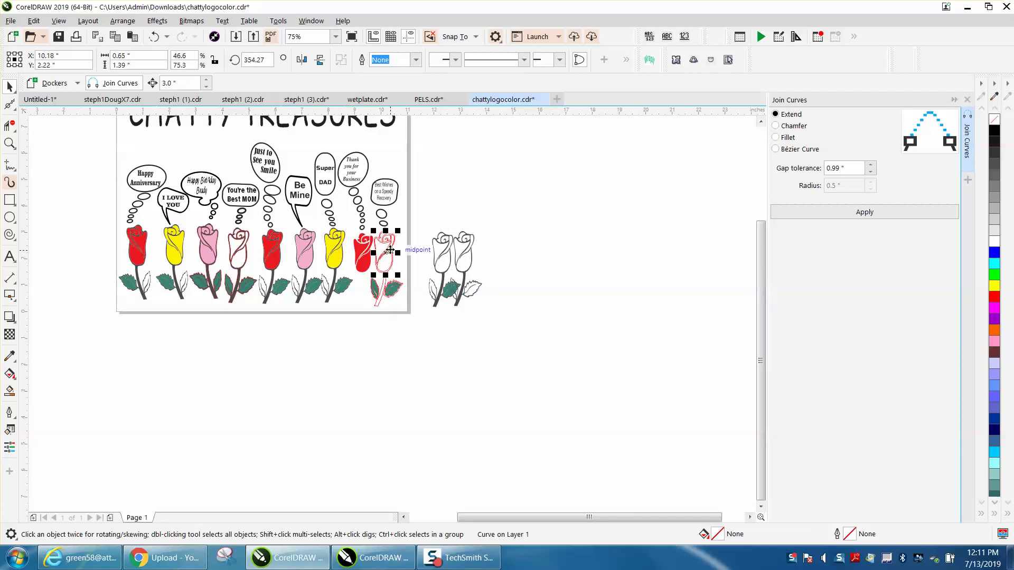
{"action": "left_click", "coordinate": [415, 261]}
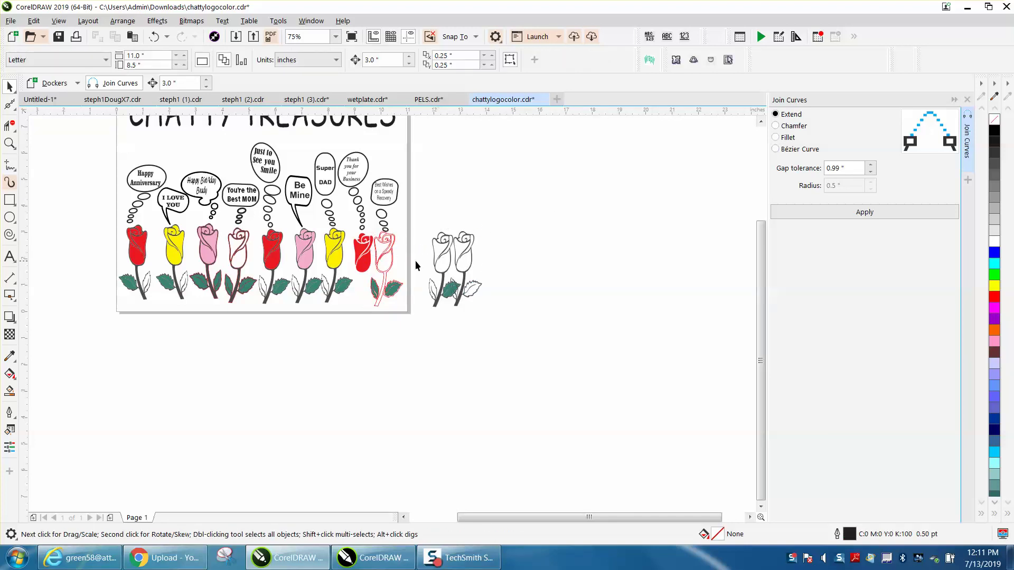
{"action": "left_click", "coordinate": [391, 249]}
{"action": "key", "text": "Delete"}
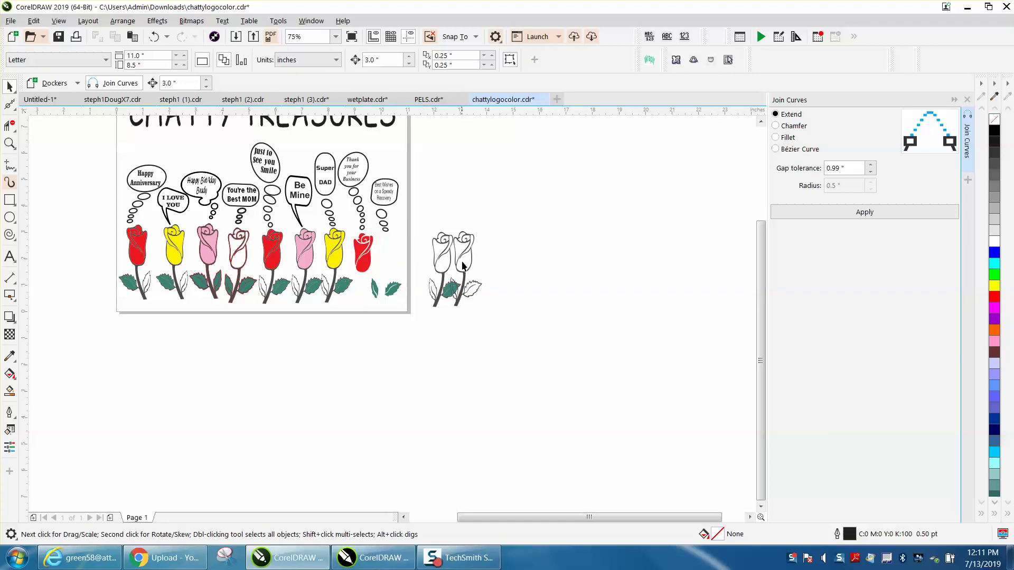
{"action": "left_click", "coordinate": [471, 259]}
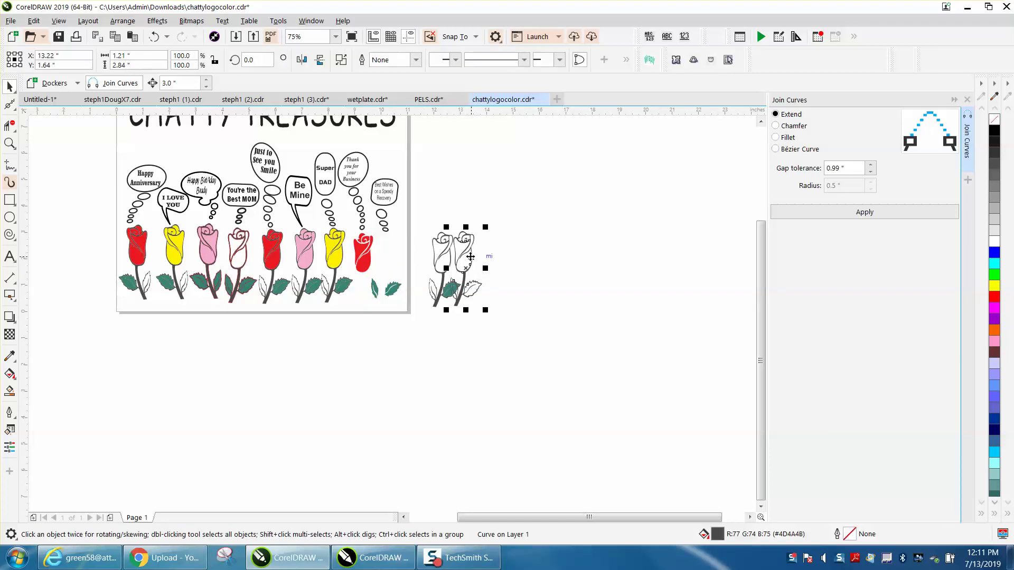
{"action": "key", "text": "Left"}
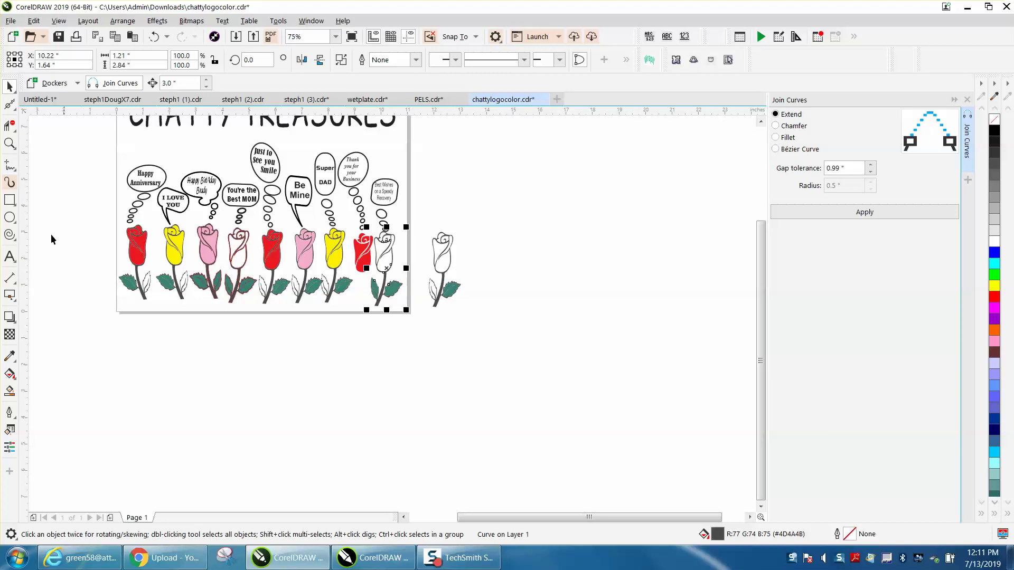
Step: Nudge the repaired rose stem and its green leaf 3 inches left onto the card
{"action": "left_click", "coordinate": [20, 151]}
{"action": "left_click_drag", "start_coordinate": [328, 261], "coordinate": [499, 329]}
{"action": "left_click", "coordinate": [10, 86]}
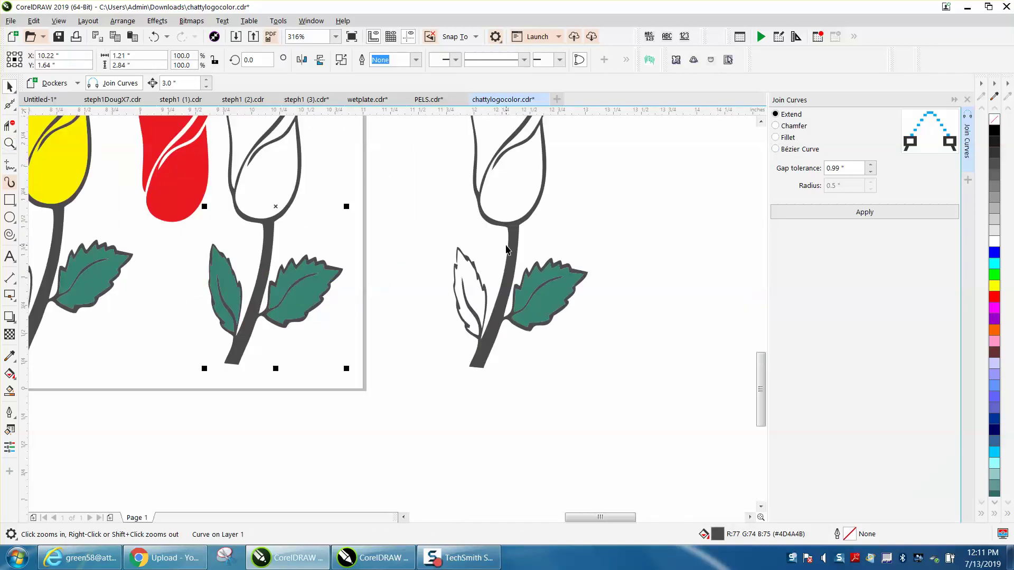
{"action": "left_click", "coordinate": [513, 247]}
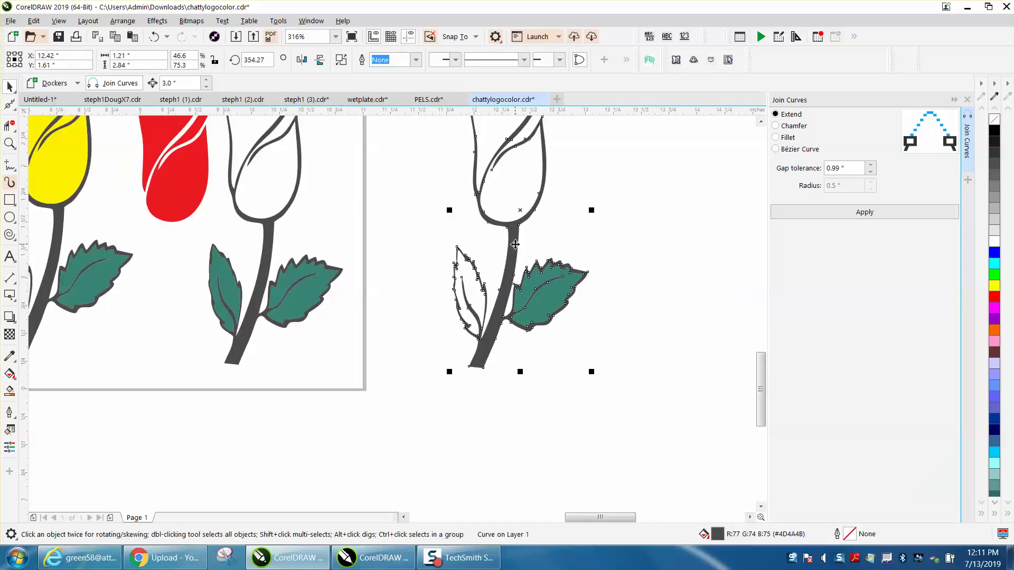
{"action": "key", "text": "Left"}
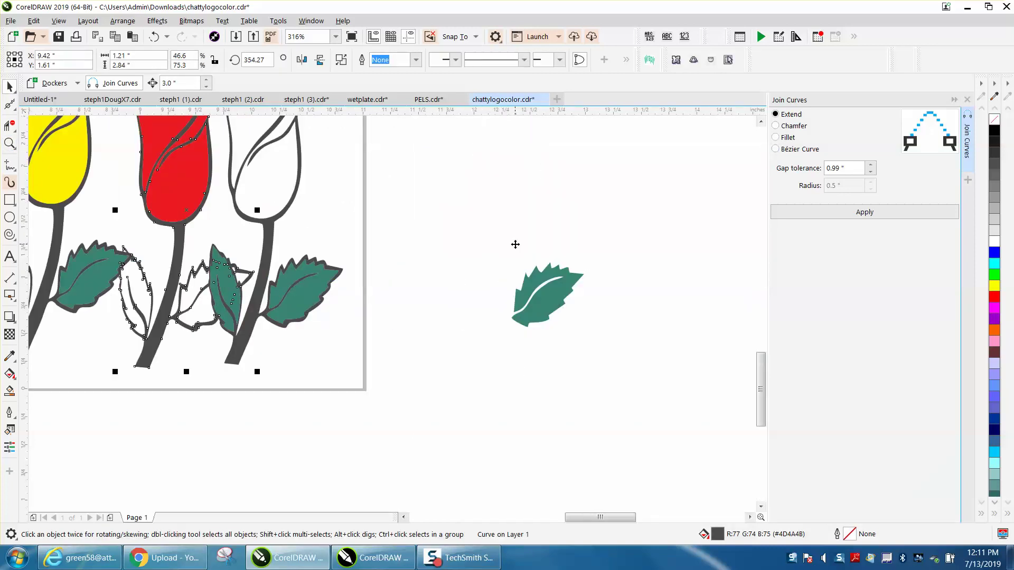
{"action": "left_click", "coordinate": [564, 292]}
{"action": "key", "text": "Left"}
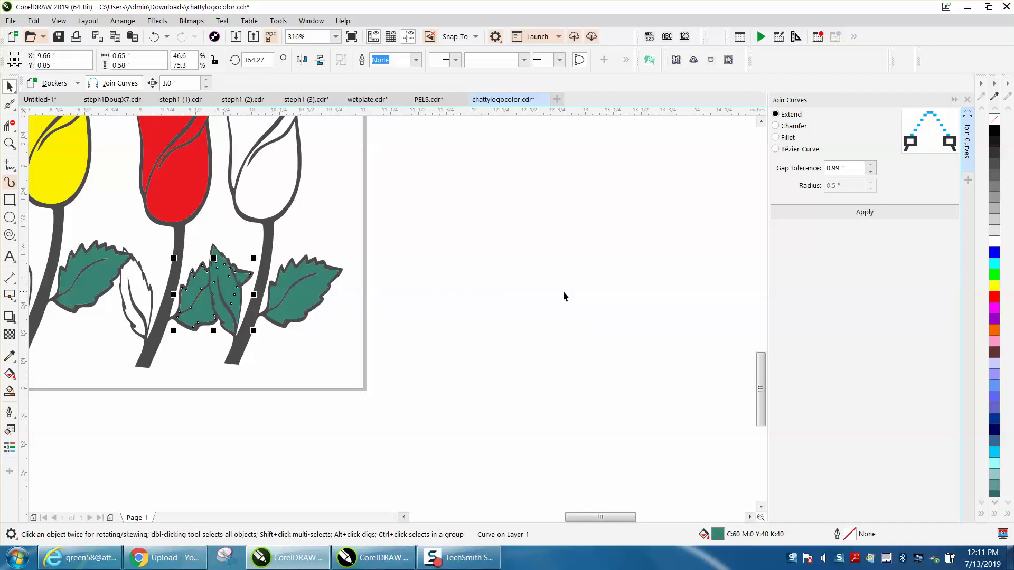
Step: Zoom back out to show the whole logo with its title and speech bubbles
{"action": "scroll", "coordinate": [274, 287], "scroll_direction": "down", "scroll_amount": 3}
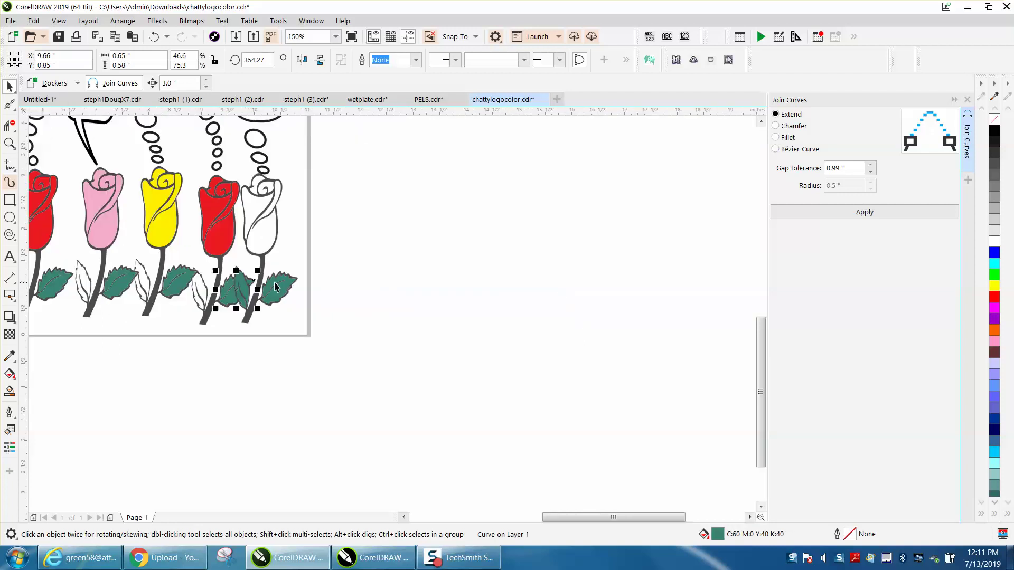
{"action": "scroll", "coordinate": [415, 283], "scroll_direction": "down", "scroll_amount": 2}
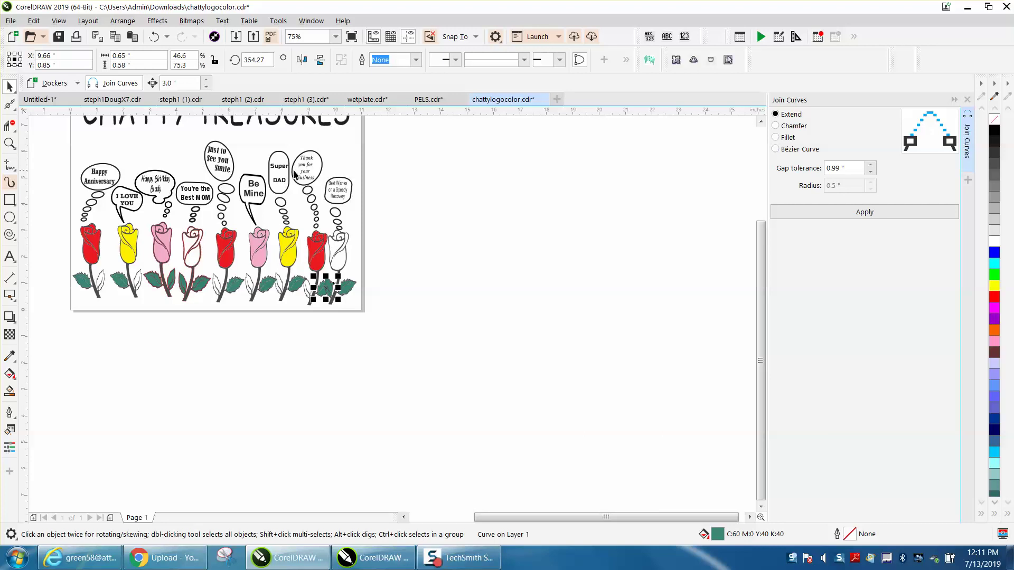
{"action": "scroll", "coordinate": [299, 172], "scroll_direction": "down", "scroll_amount": 2}
{"action": "left_click_drag", "start_coordinate": [181, 125], "coordinate": [368, 194]}
{"action": "left_click", "coordinate": [10, 143]}
{"action": "left_click_drag", "start_coordinate": [160, 157], "coordinate": [393, 206]}
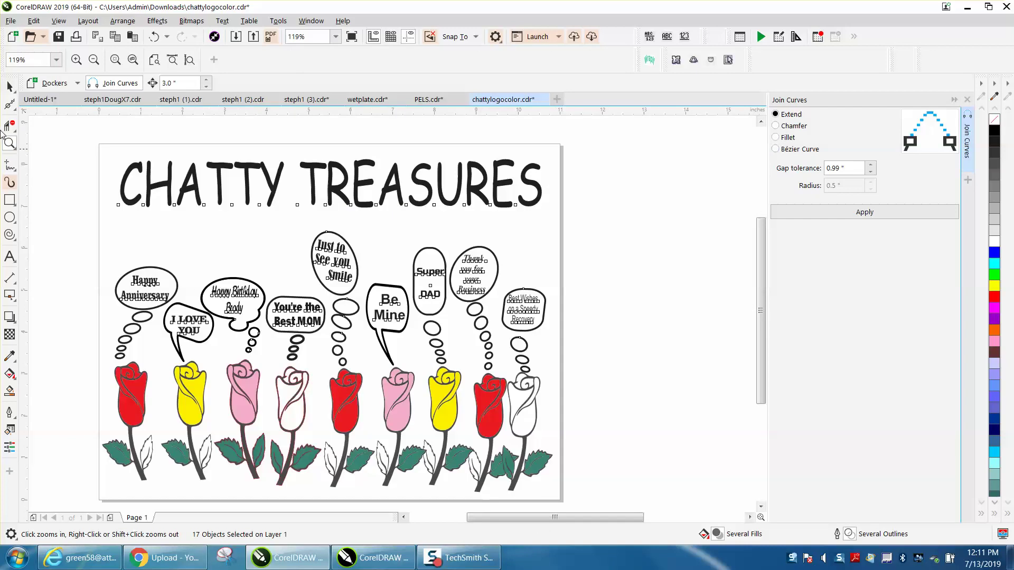
{"action": "left_click", "coordinate": [10, 87]}
{"action": "left_click", "coordinate": [585, 272]}
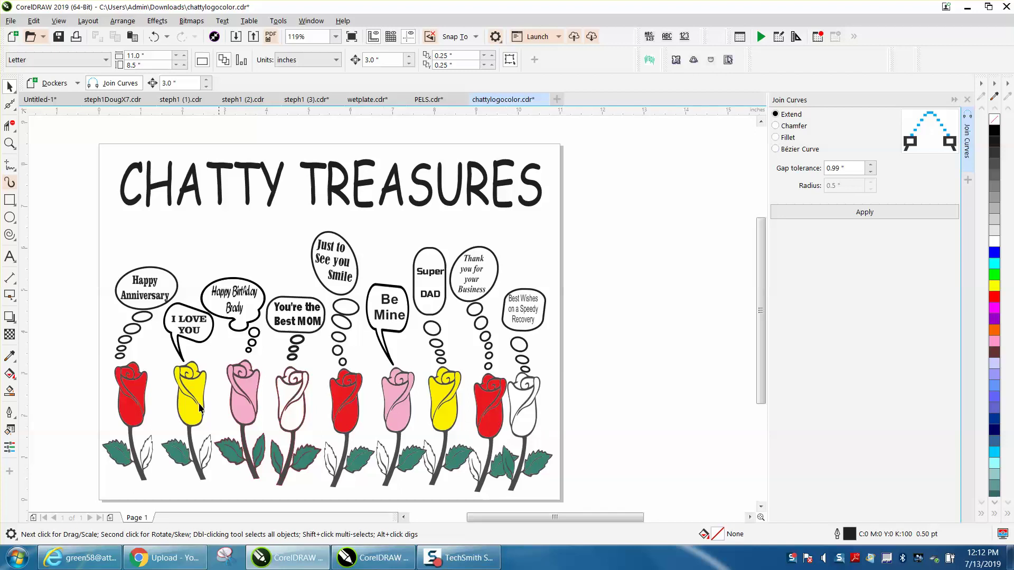
Step: Delete the row of roses, the extra white rose and the leftover leaf, then select the remaining rose
{"action": "left_click_drag", "start_coordinate": [91, 362], "coordinate": [502, 495]}
{"action": "key", "text": "Delete"}
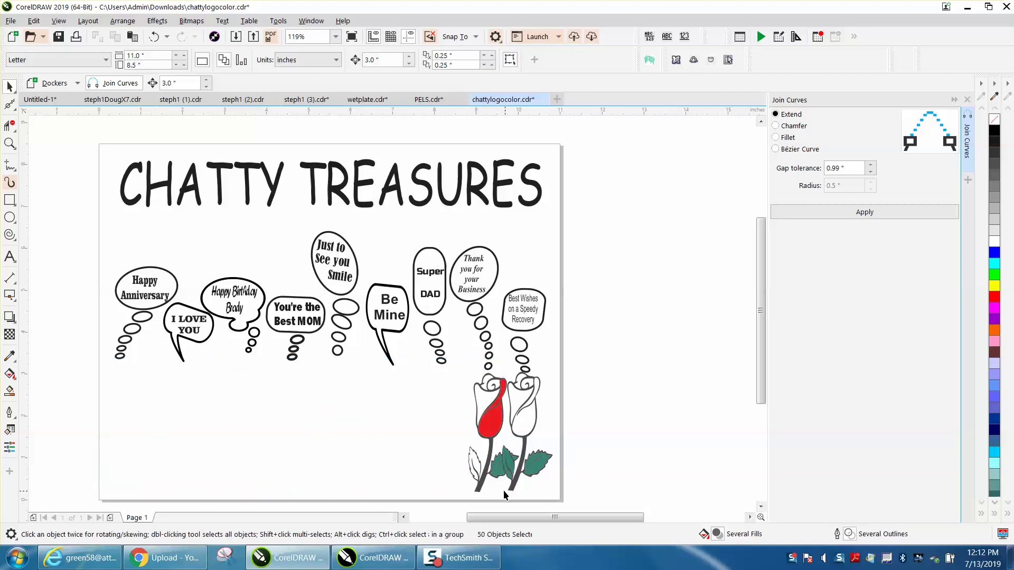
{"action": "left_click", "coordinate": [492, 391]}
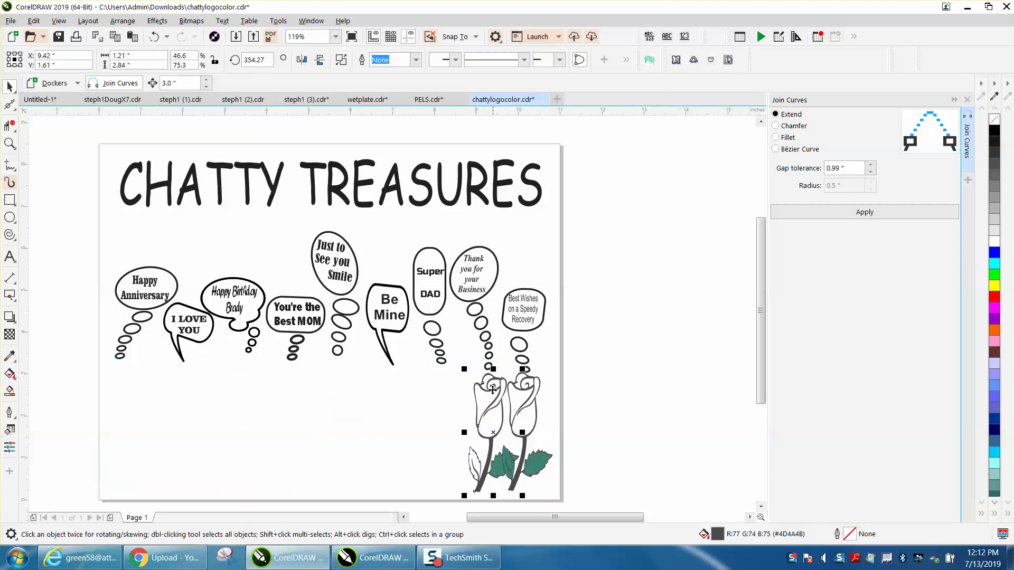
{"action": "key", "text": "Delete"}
{"action": "left_click", "coordinate": [495, 466]}
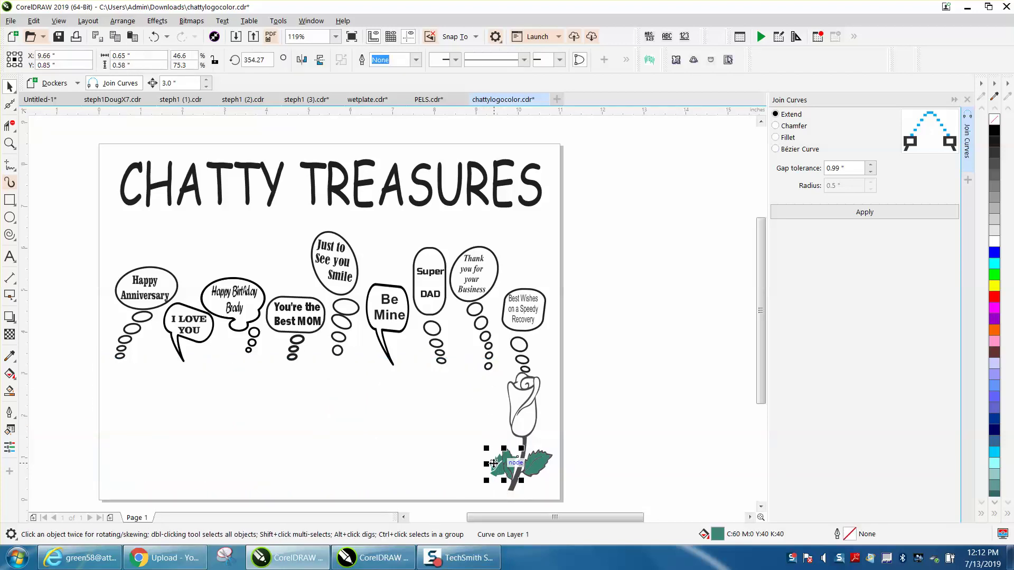
{"action": "key", "text": "Delete"}
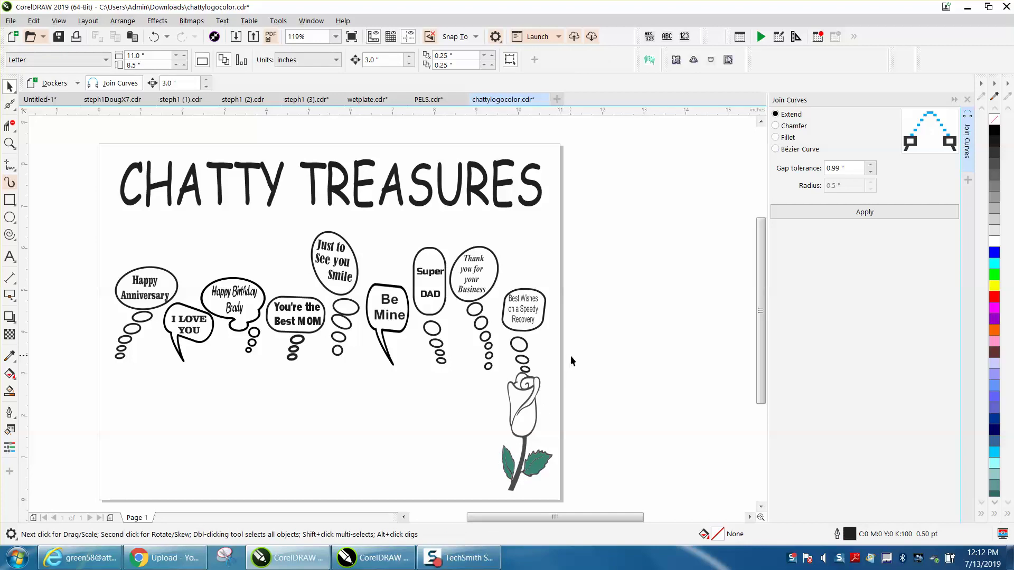
{"action": "left_click_drag", "start_coordinate": [495, 489], "coordinate": [493, 489]}
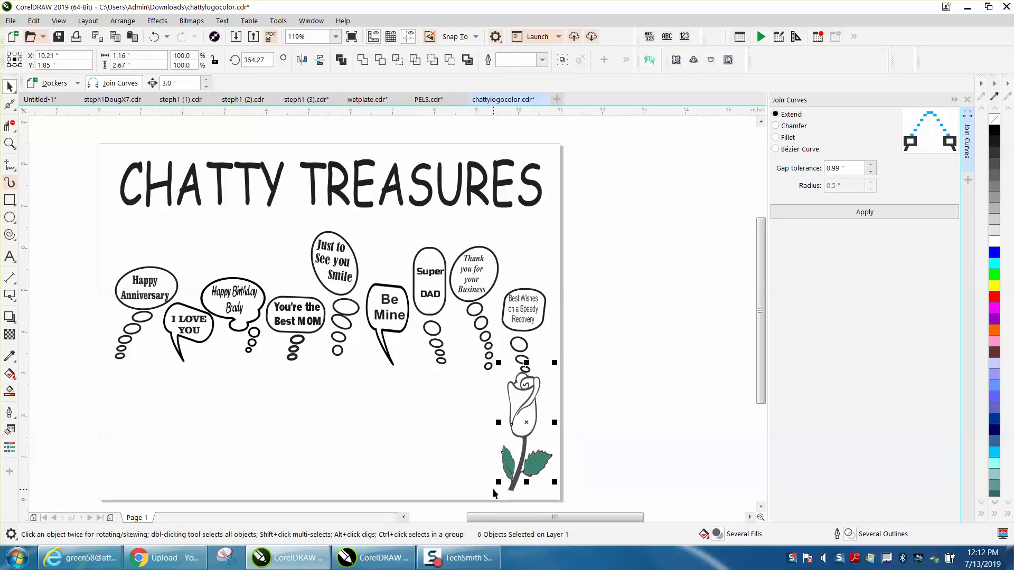
Step: Group the remaining rose's seven parts into a single object
{"action": "key", "text": "ctrl+g"}
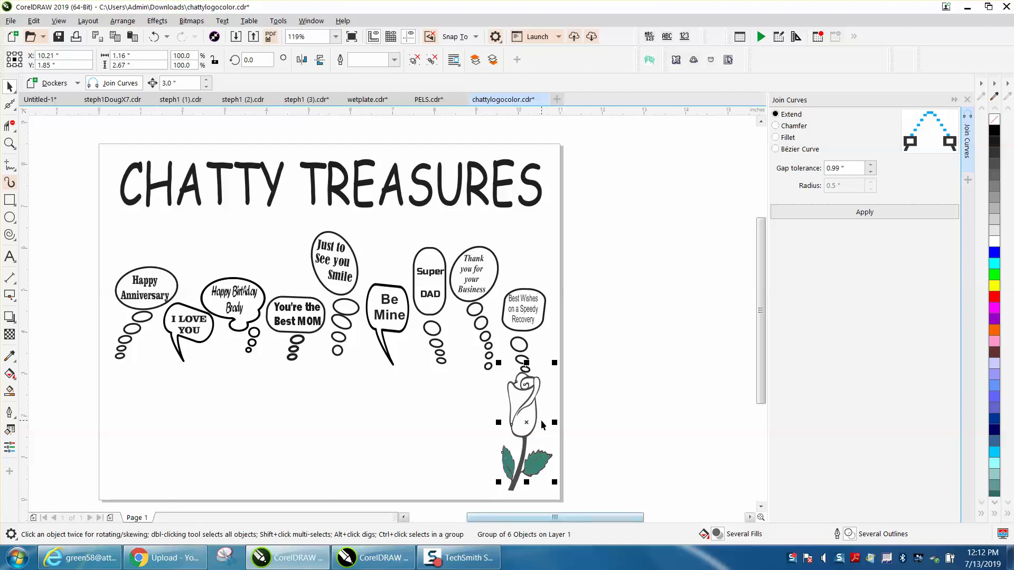
{"action": "left_click_drag", "start_coordinate": [526, 427], "coordinate": [486, 421]}
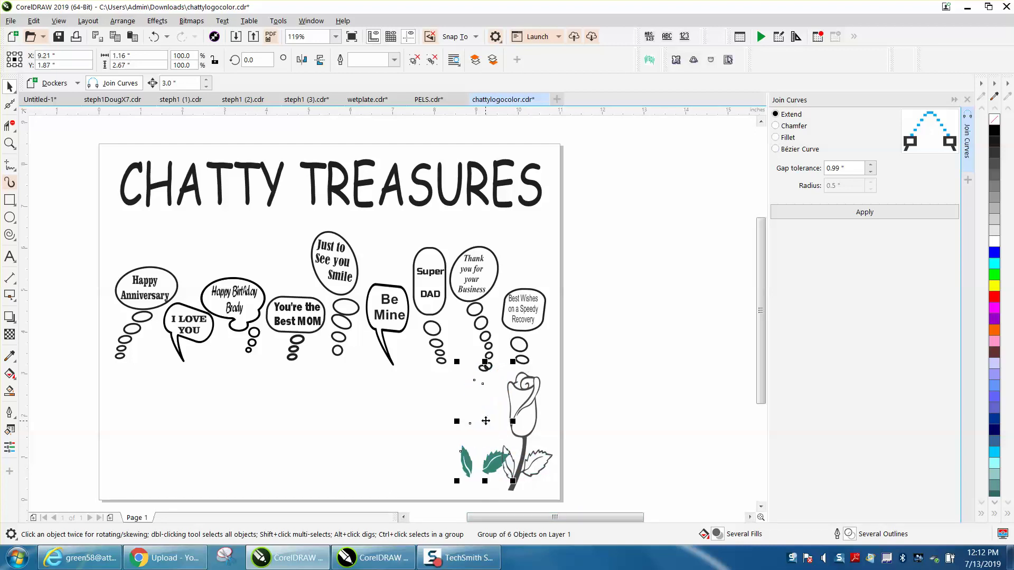
{"action": "left_click", "coordinate": [153, 37]}
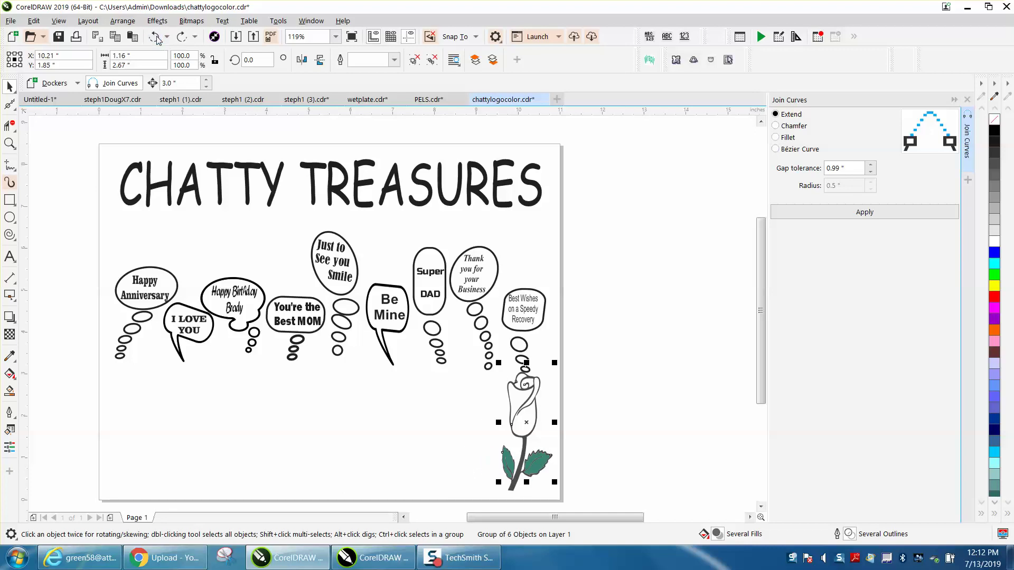
{"action": "left_click", "coordinate": [597, 360]}
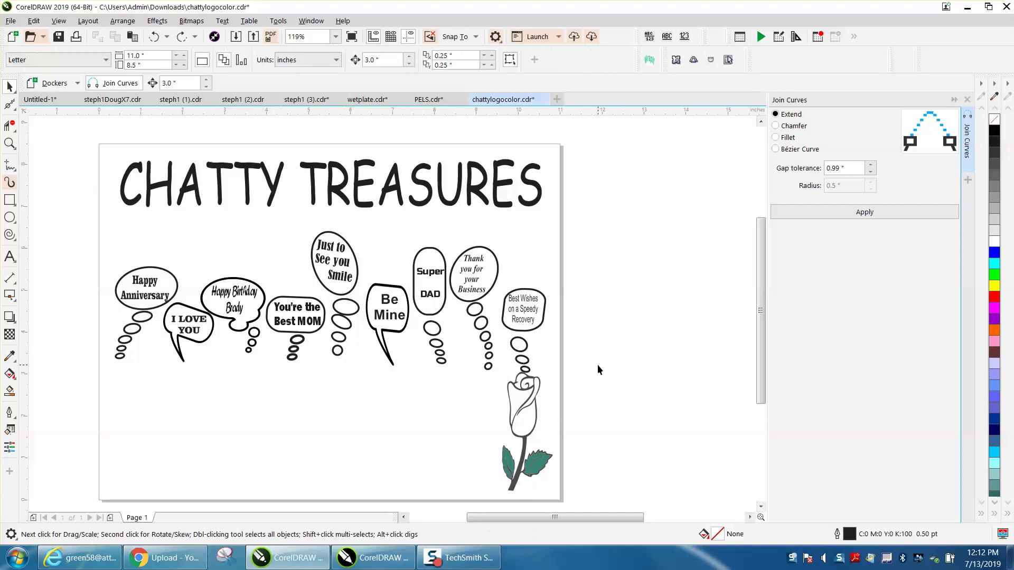
{"action": "left_click_drag", "start_coordinate": [501, 498], "coordinate": [478, 502]}
{"action": "key", "text": "ctrl+g"}
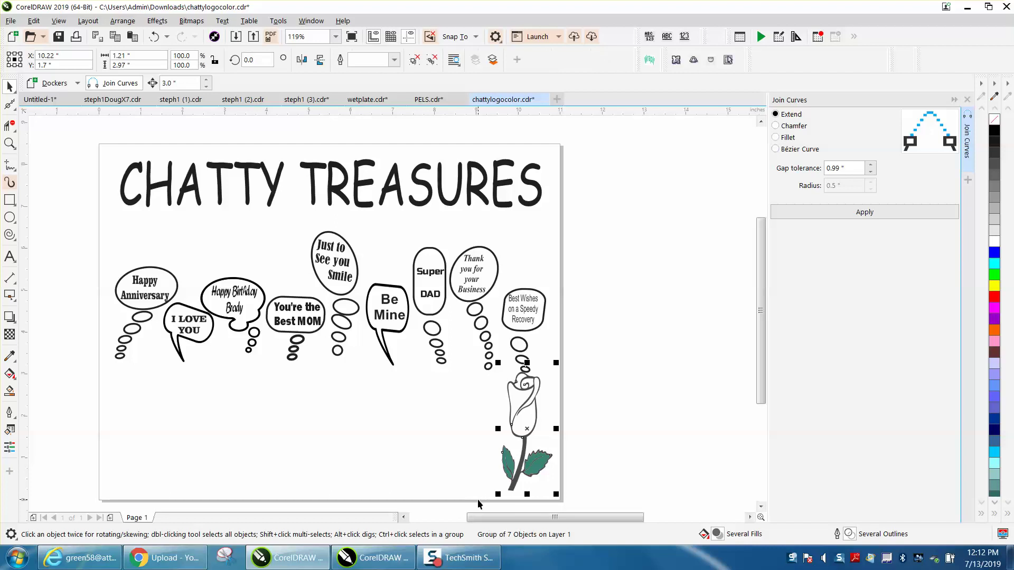
Step: Set the duplicate offset to 0 horizontally and 0 vertically, then reselect the rose
{"action": "key", "text": "ctrl+d"}
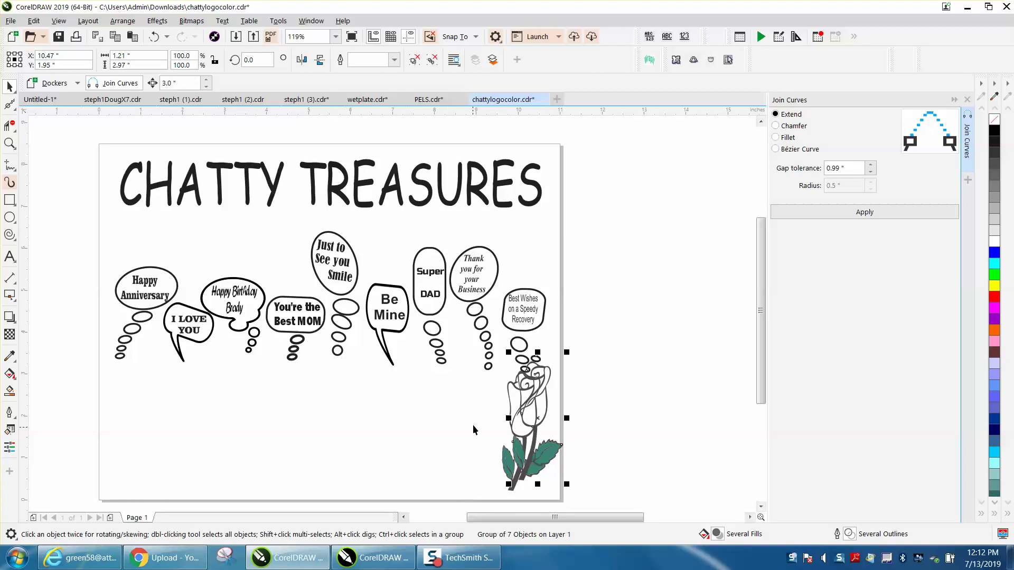
{"action": "key", "text": "Delete"}
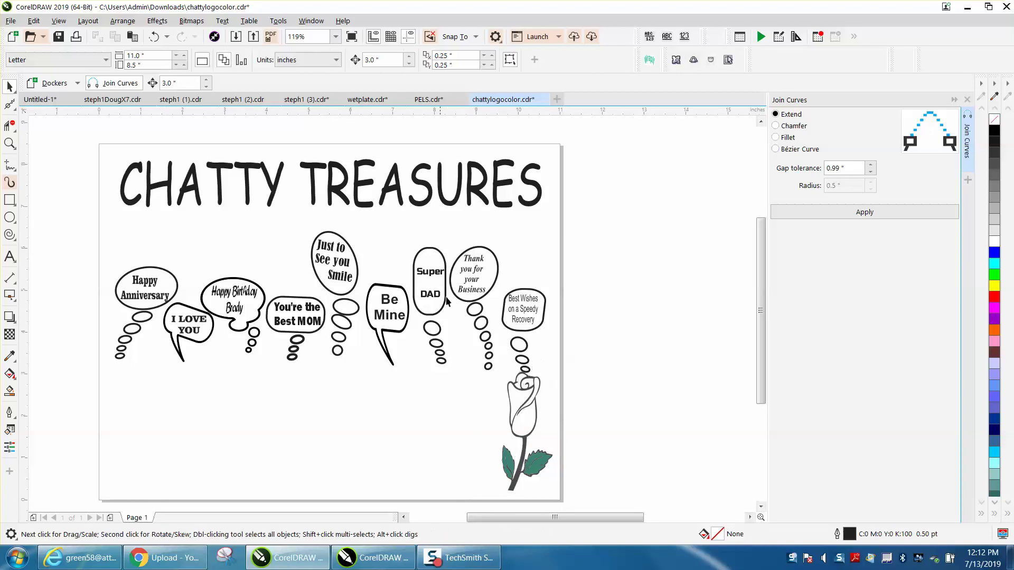
{"action": "double_click", "coordinate": [446, 55]}
{"action": "type", "text": "0"}
{"action": "key", "text": "Tab"}
{"action": "type", "text": "0"}
{"action": "key", "text": "Return"}
{"action": "left_click_drag", "start_coordinate": [588, 356], "coordinate": [484, 504]}
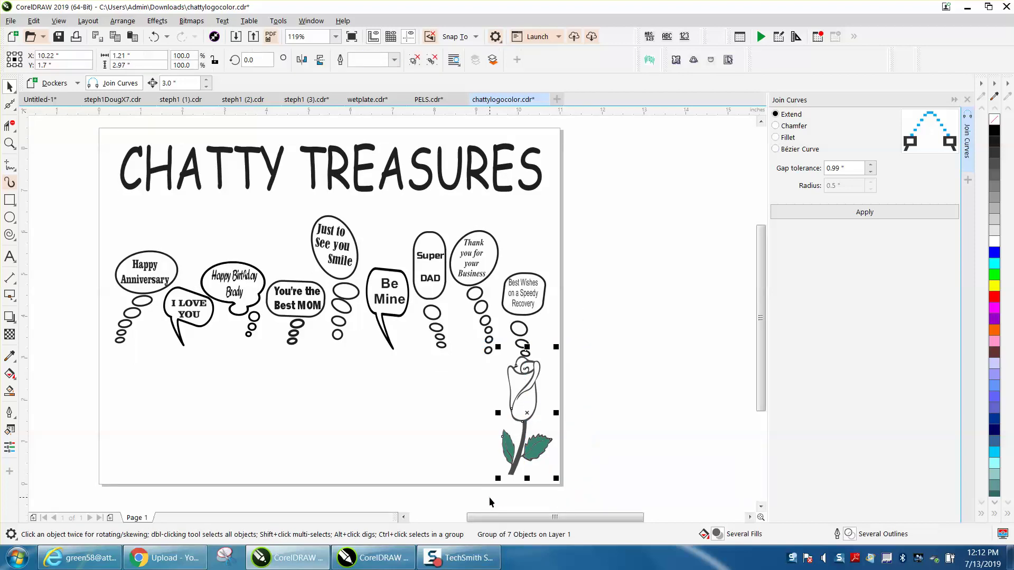
Step: Duplicate the rose twice, spread the copies along the row, and mirror the one under You're the Best MOM
{"action": "key", "text": "ctrl+d"}
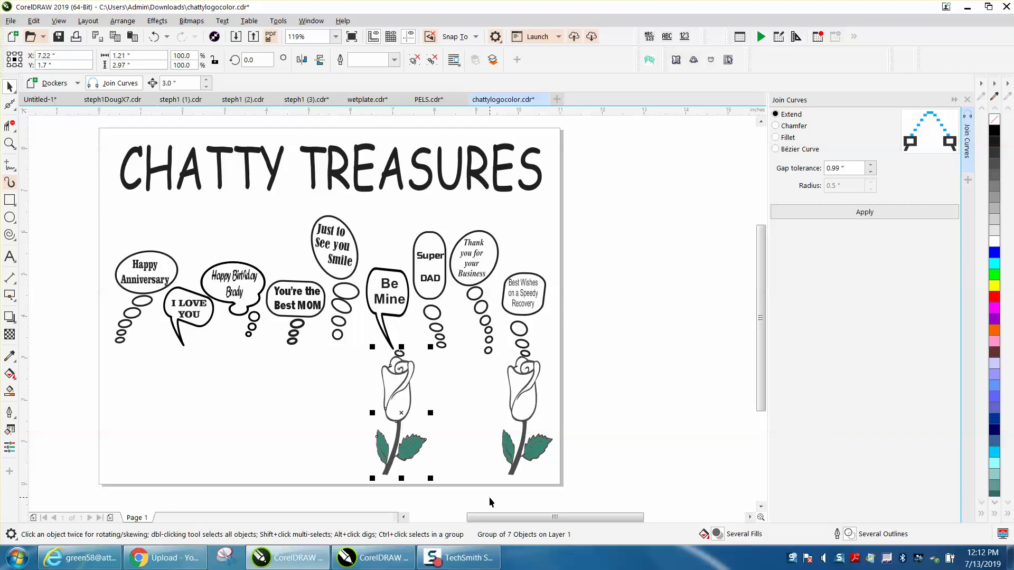
{"action": "key", "text": "ctrl+d"}
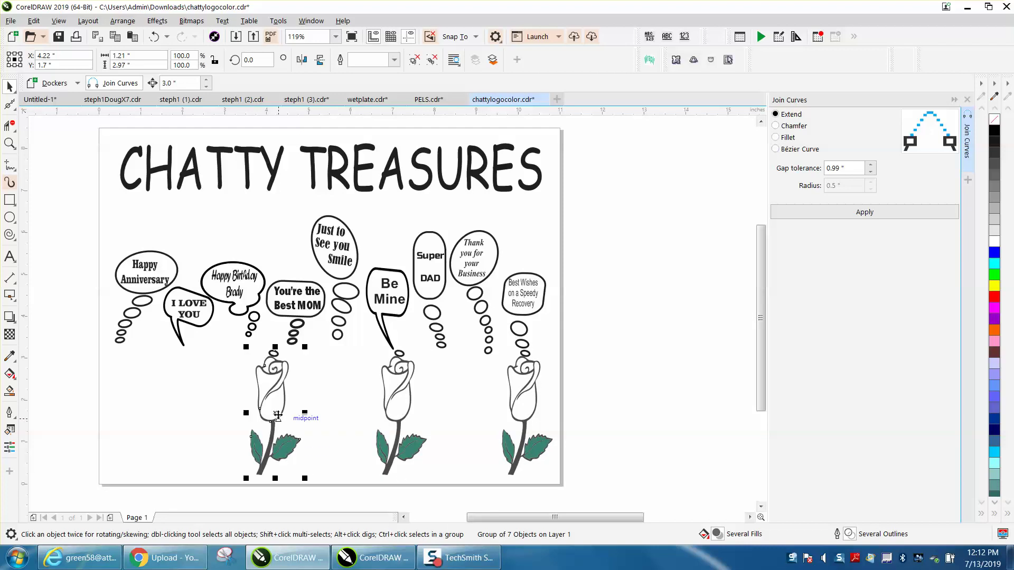
{"action": "left_click_drag", "start_coordinate": [278, 416], "coordinate": [129, 417]}
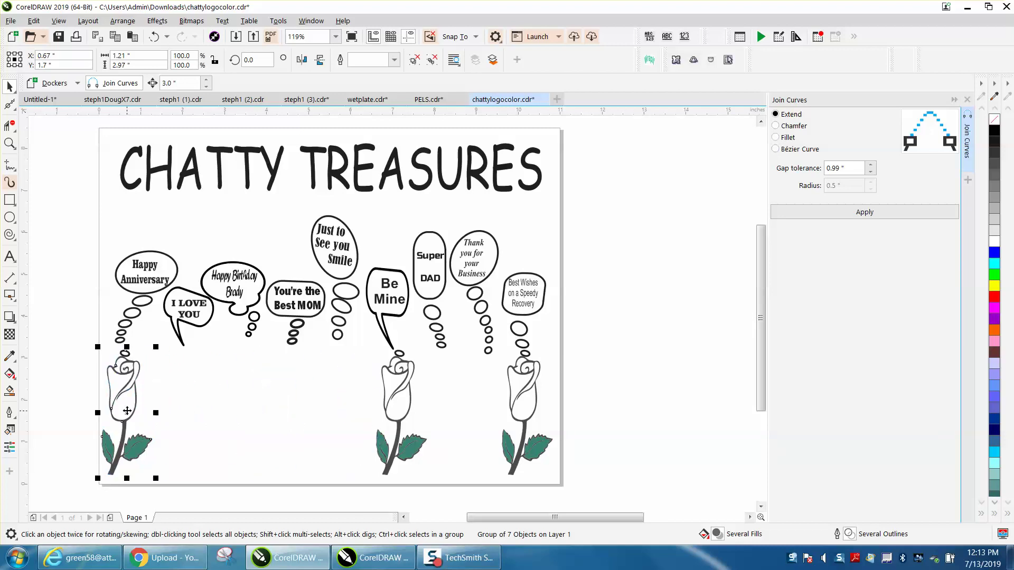
{"action": "left_click", "coordinate": [518, 405]}
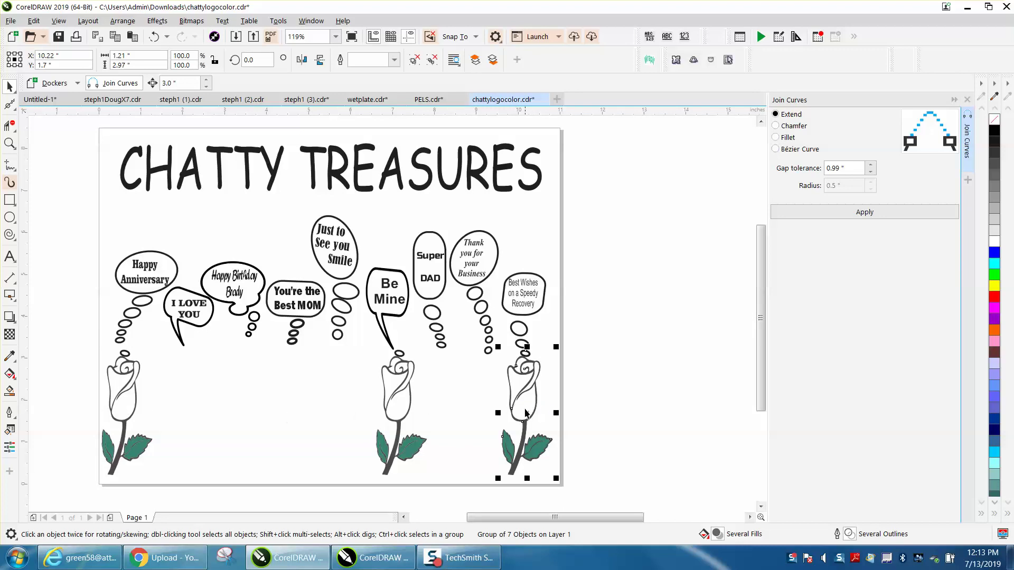
{"action": "left_click_drag", "start_coordinate": [519, 411], "coordinate": [283, 415]}
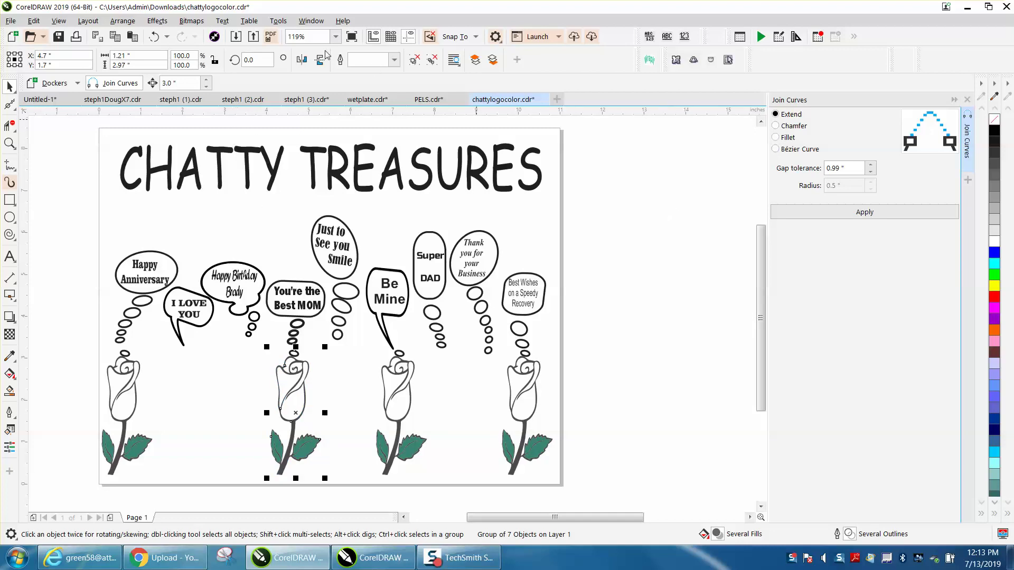
{"action": "left_click", "coordinate": [303, 60]}
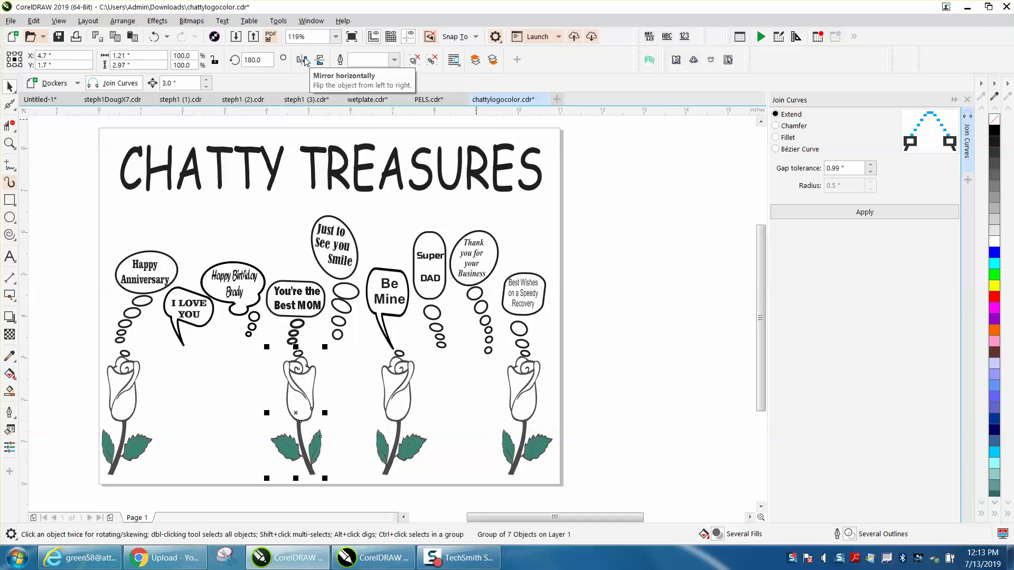
{"action": "left_click_drag", "start_coordinate": [299, 411], "coordinate": [291, 415]}
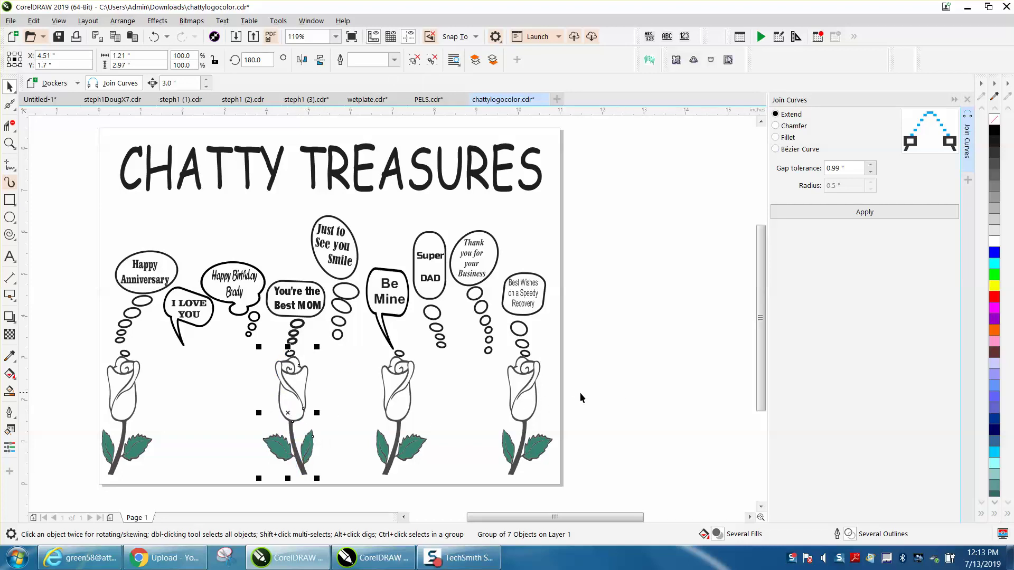
Step: Use Smart Fill with CMYK Blue (C100 M100 Y0 K0) on each region of the left rose bud
{"action": "left_click", "coordinate": [10, 391]}
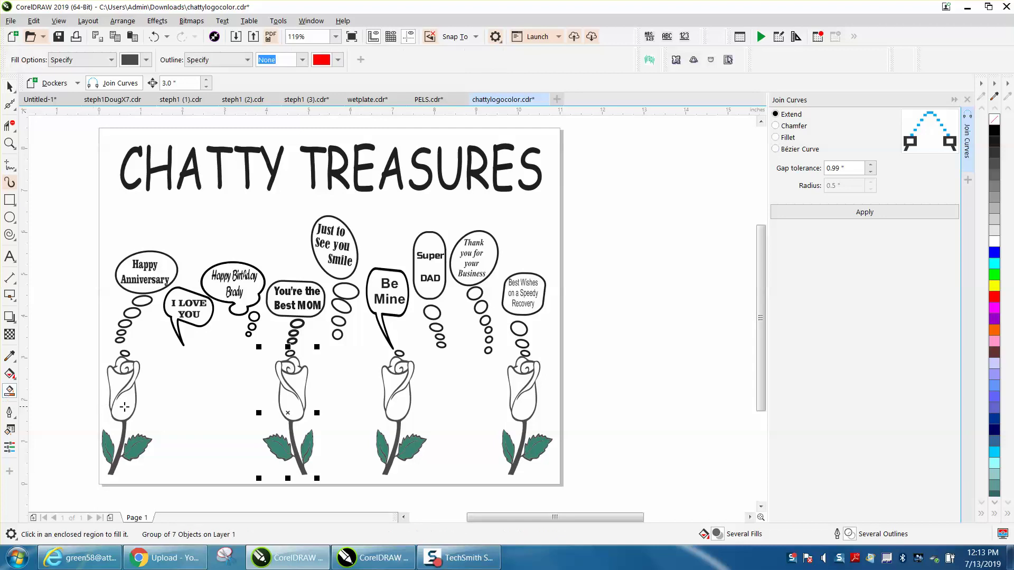
{"action": "left_click", "coordinate": [146, 60]}
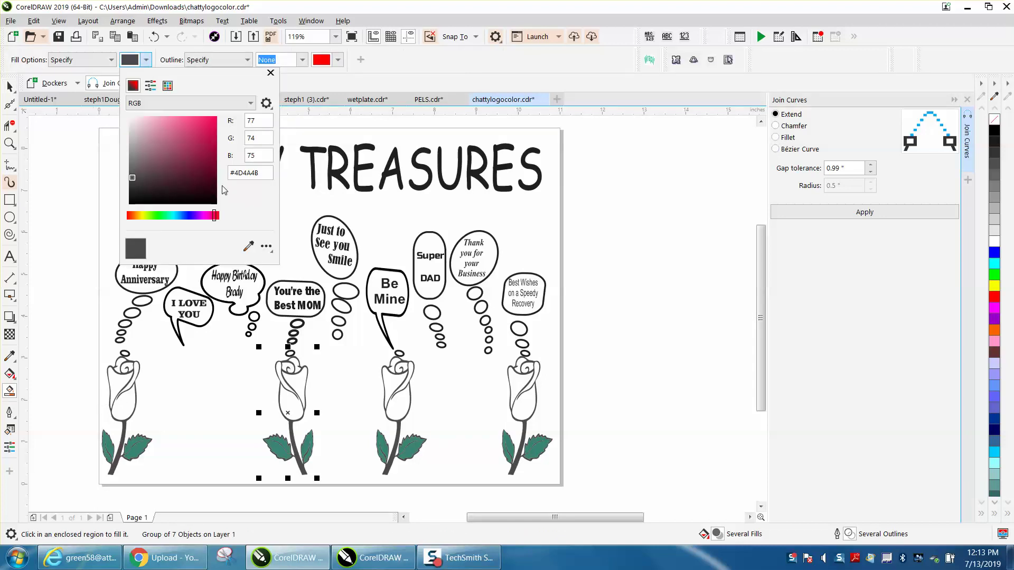
{"action": "left_click", "coordinate": [168, 85]}
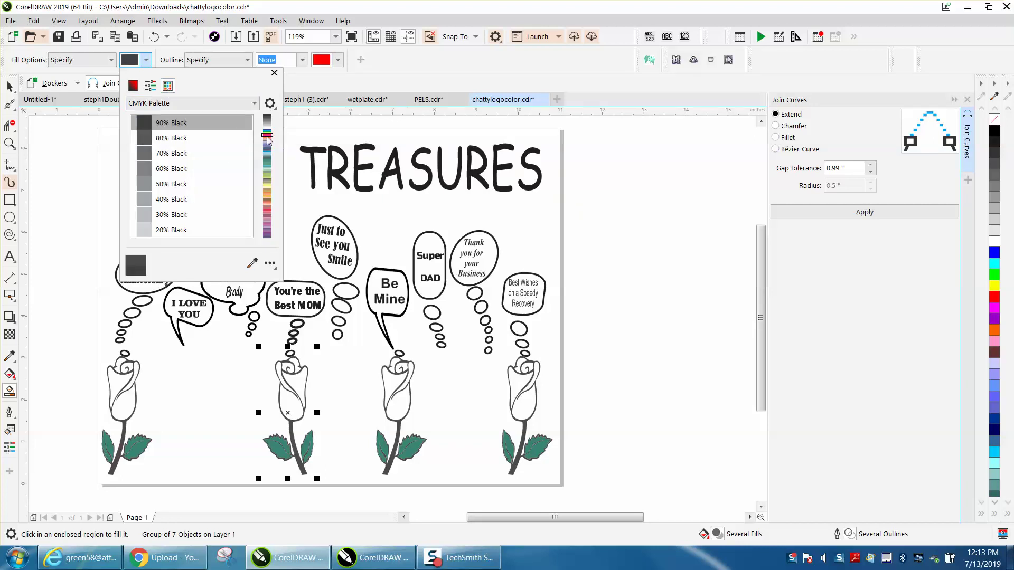
{"action": "left_click_drag", "start_coordinate": [267, 138], "coordinate": [267, 154]}
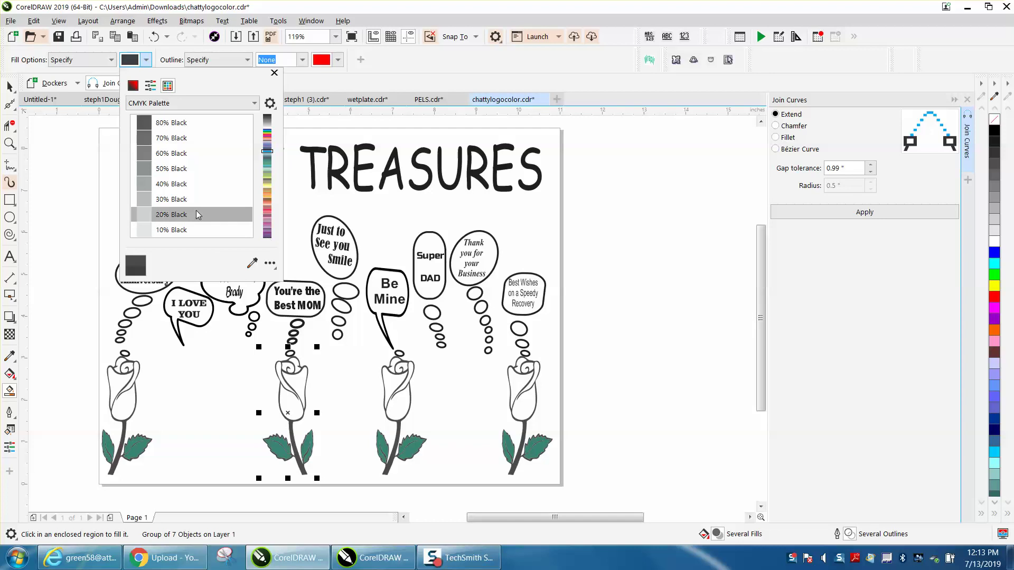
{"action": "left_click_drag", "start_coordinate": [267, 151], "coordinate": [268, 214]}
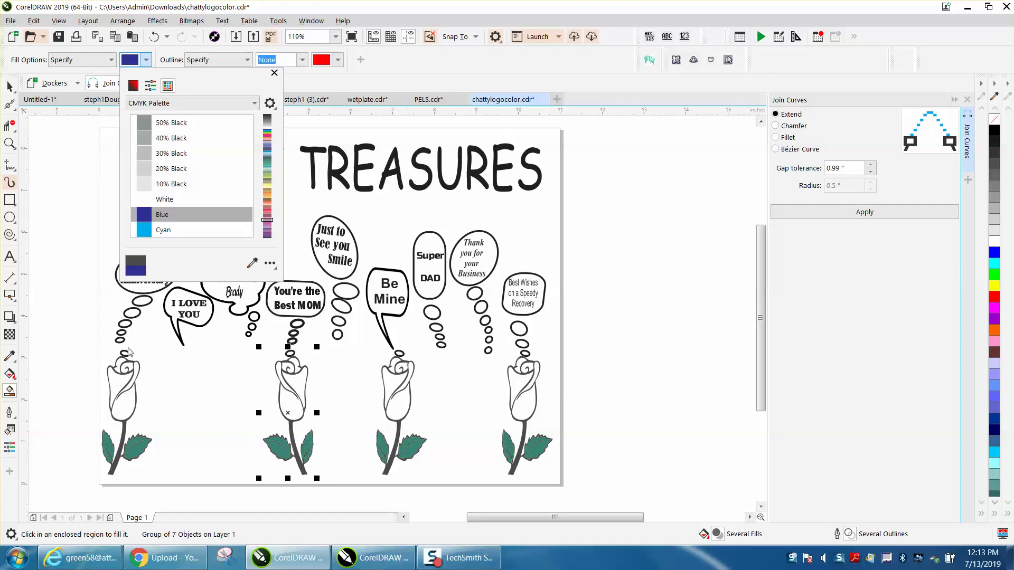
{"action": "left_click", "coordinate": [115, 386]}
{"action": "left_click", "coordinate": [113, 383]}
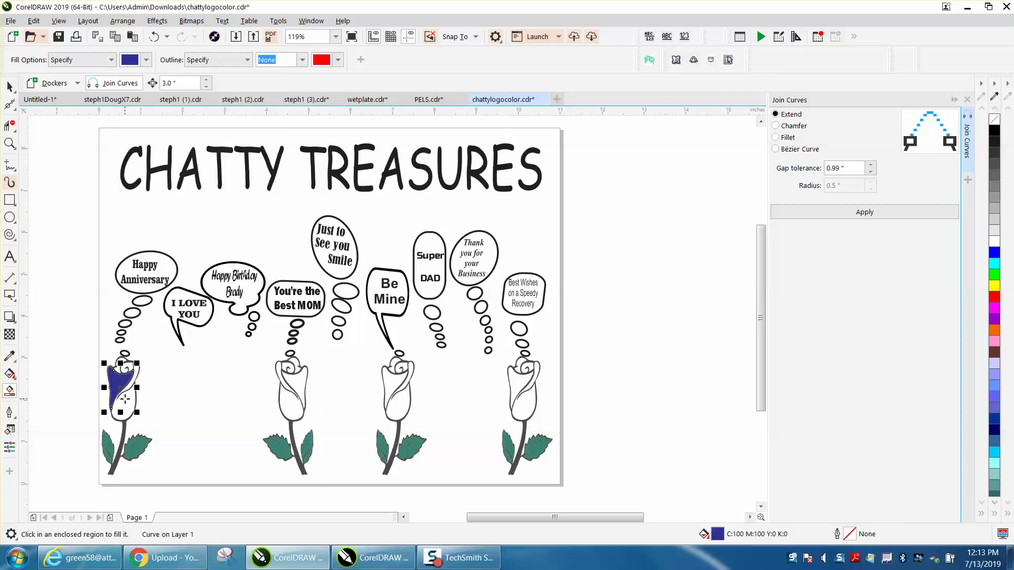
{"action": "left_click", "coordinate": [125, 391]}
{"action": "left_click", "coordinate": [125, 367]}
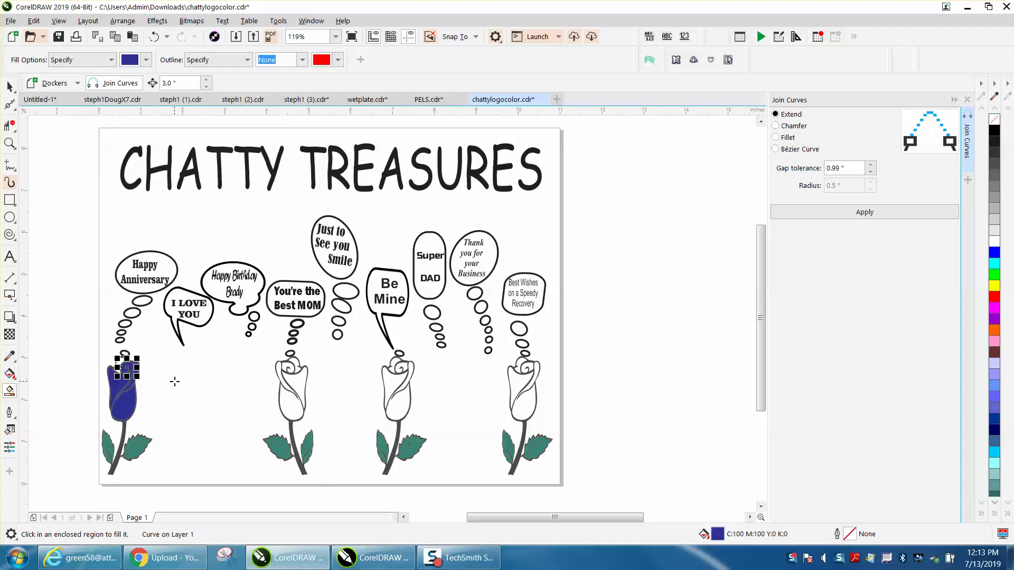
{"action": "left_click", "coordinate": [123, 362]}
{"action": "key", "text": "z"}
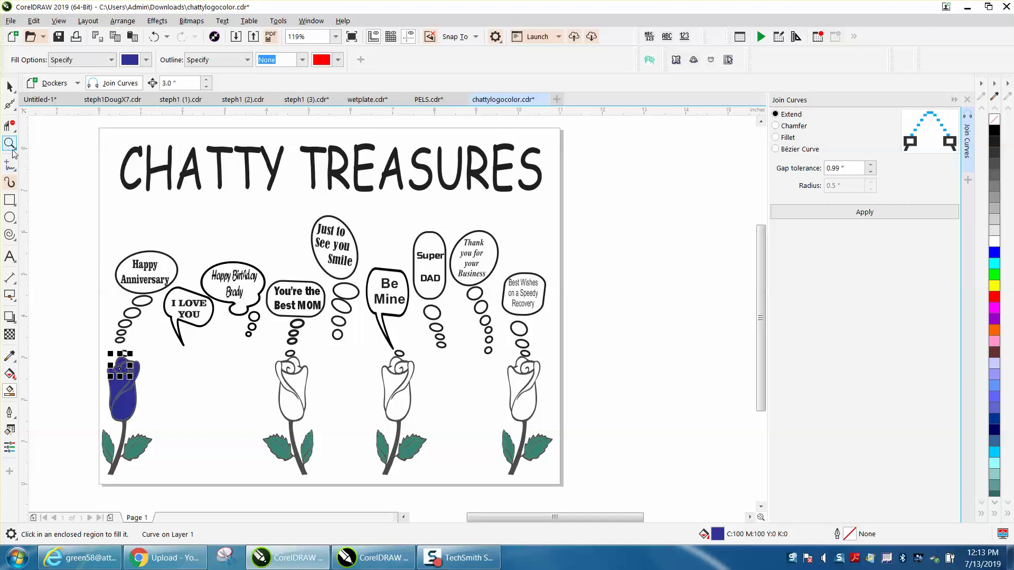
{"action": "left_click_drag", "start_coordinate": [94, 338], "coordinate": [202, 435]}
Step: Drag stacked rose copies out, one under the I LOVE YOU bubble and one beside the middle rose
{"action": "scroll", "coordinate": [151, 341], "scroll_direction": "down", "scroll_amount": 5}
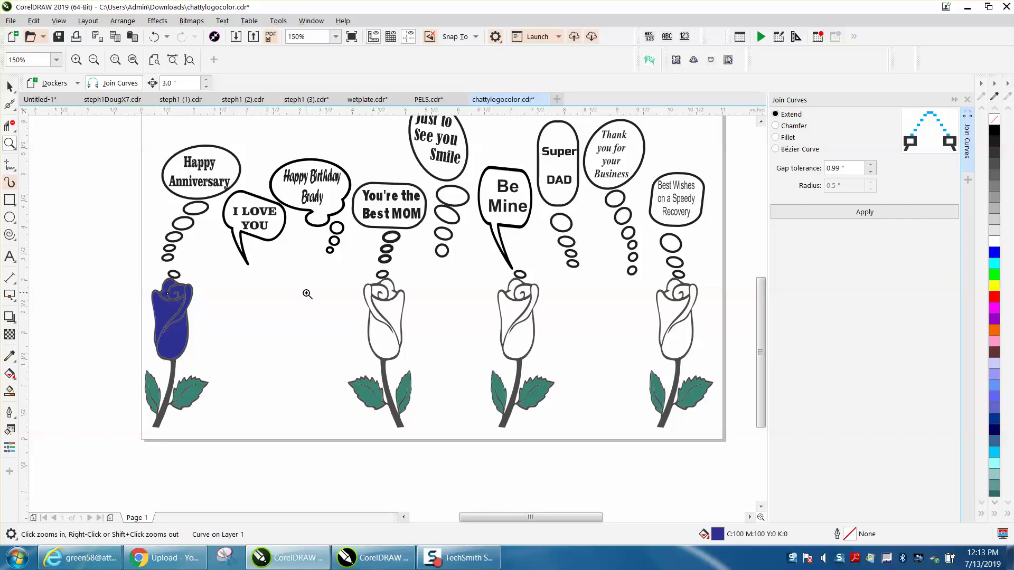
{"action": "left_click", "coordinate": [14, 90]}
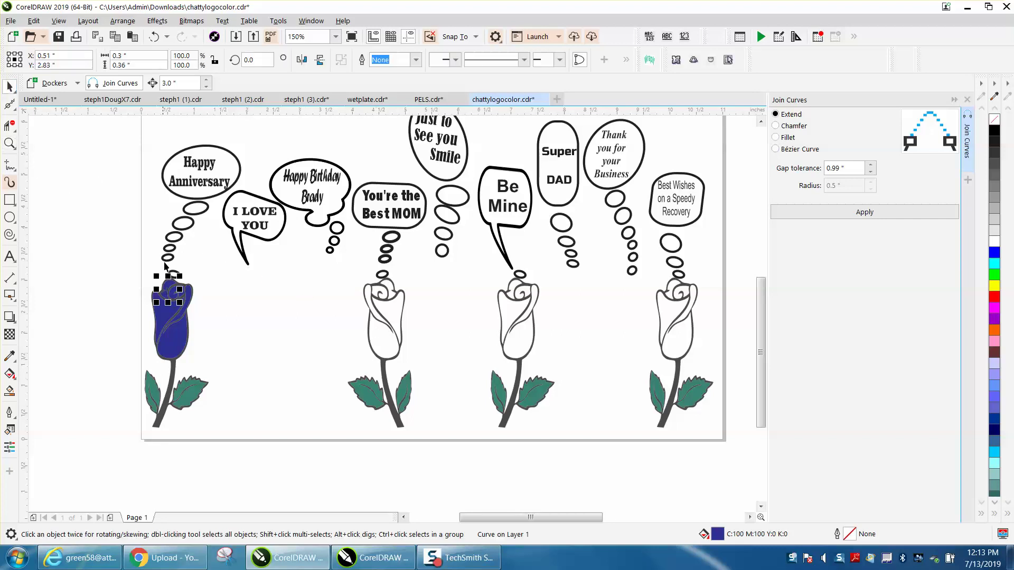
{"action": "left_click_drag", "start_coordinate": [127, 273], "coordinate": [267, 438]}
{"action": "left_click_drag", "start_coordinate": [350, 273], "coordinate": [440, 438]}
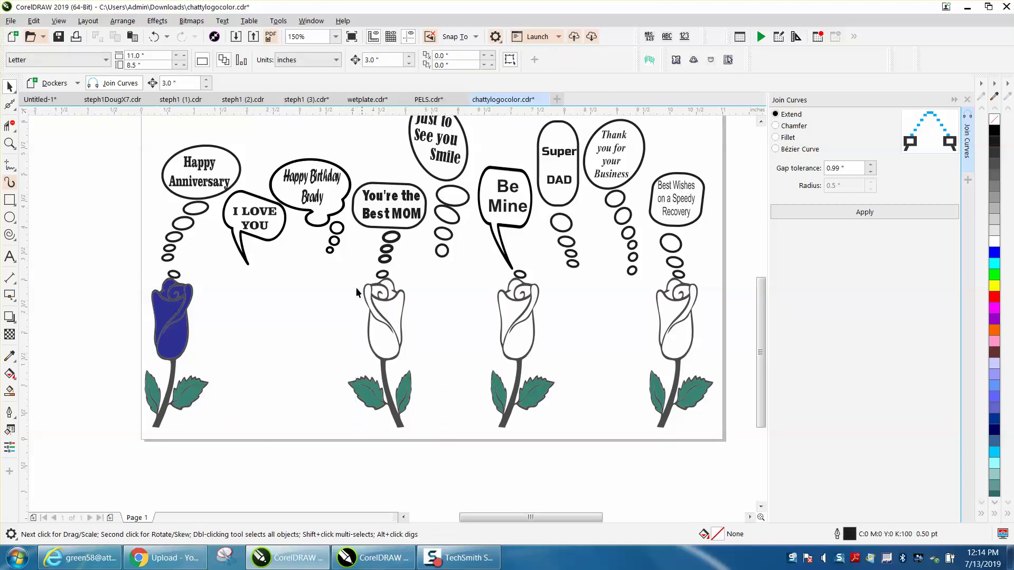
{"action": "left_click_drag", "start_coordinate": [457, 434], "coordinate": [458, 432]}
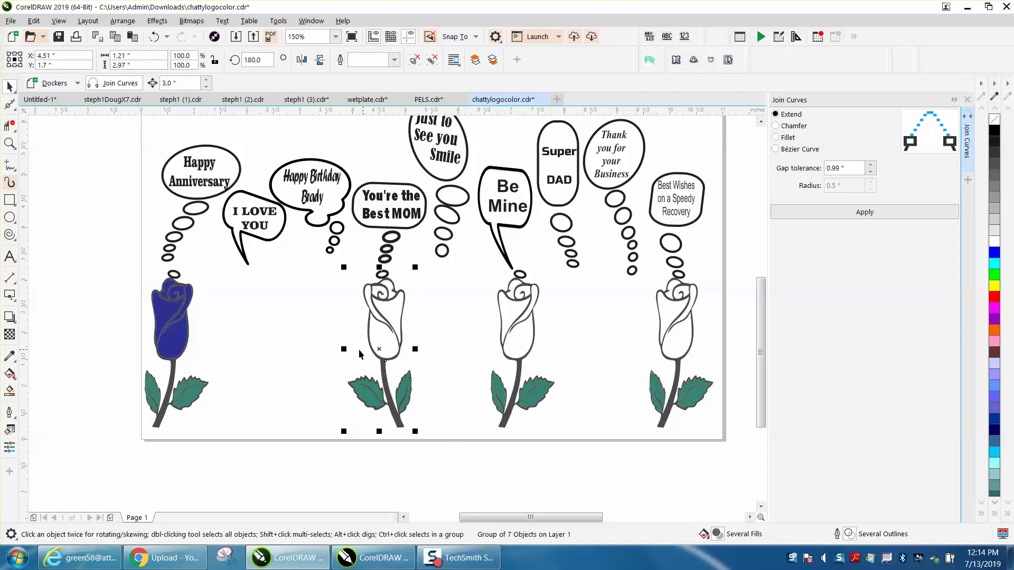
{"action": "left_click_drag", "start_coordinate": [385, 357], "coordinate": [248, 352]}
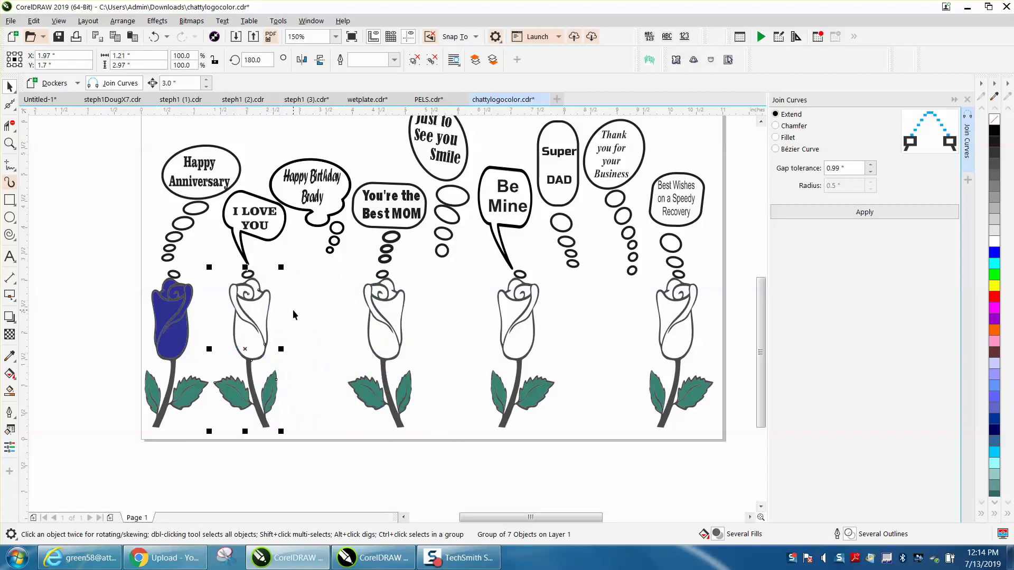
{"action": "left_click", "coordinate": [321, 276]}
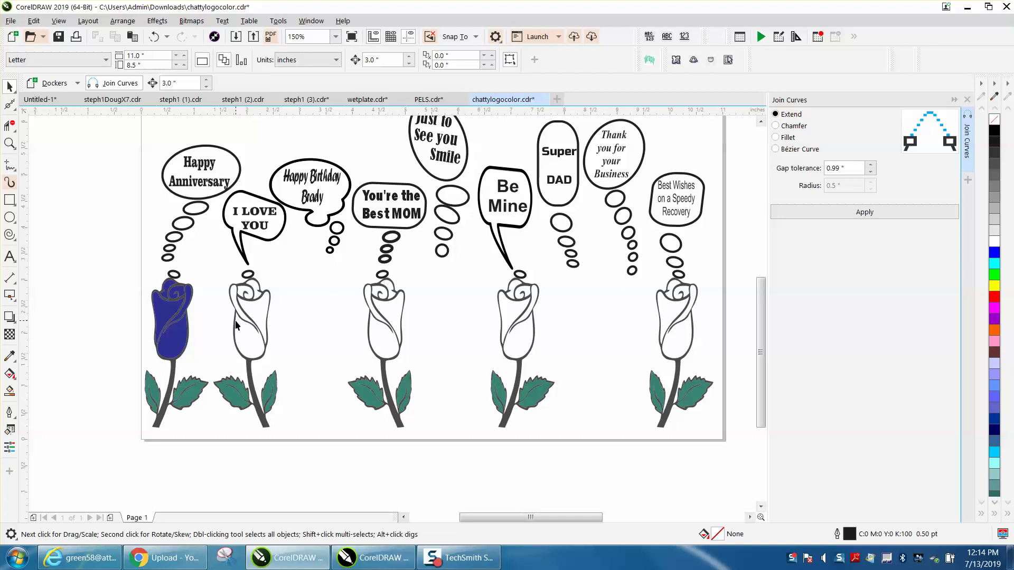
{"action": "left_click", "coordinate": [377, 323]}
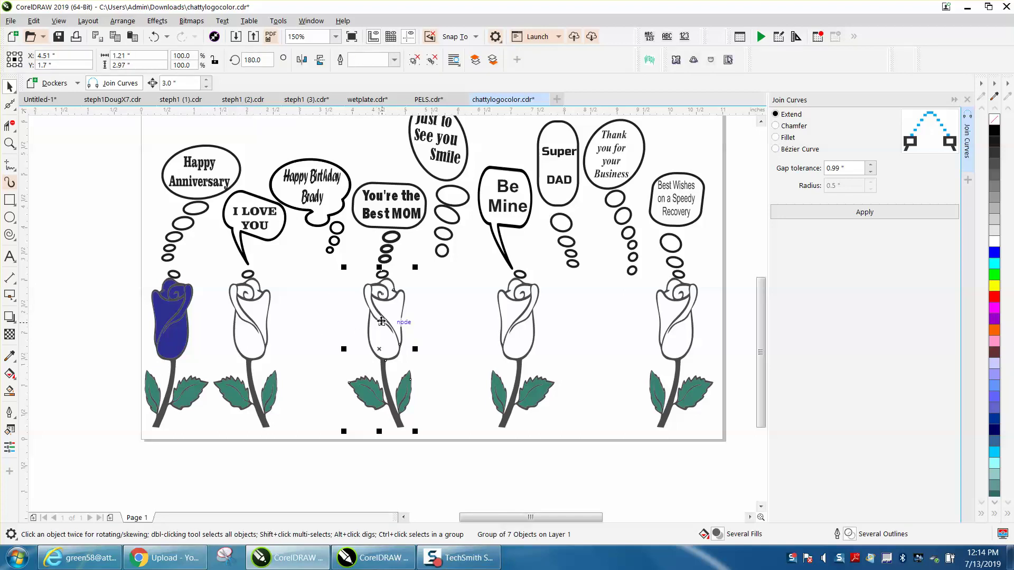
{"action": "left_click_drag", "start_coordinate": [380, 357], "coordinate": [316, 348]}
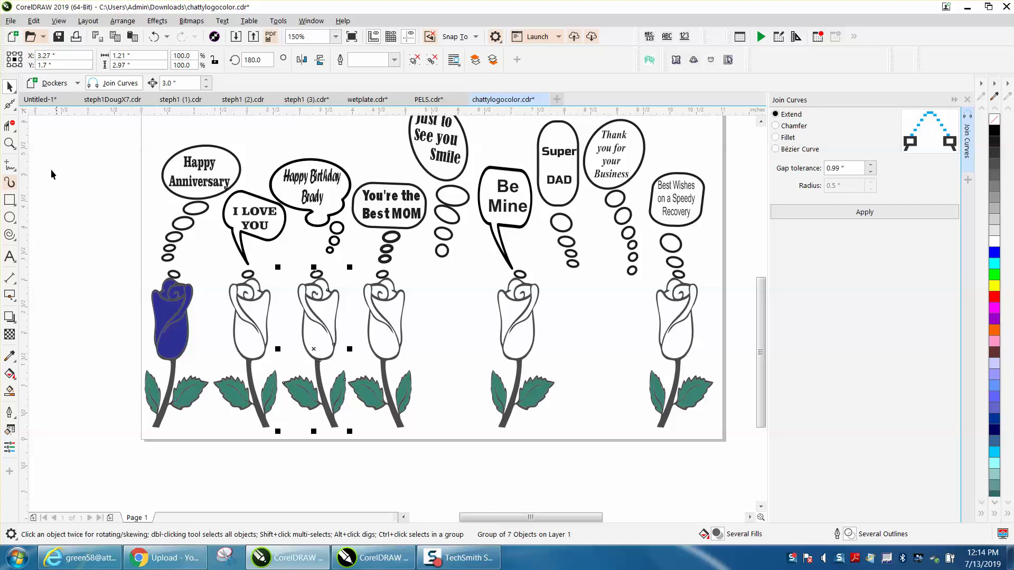
Step: Ungroup the rose under You're the Best MOM into its separate parts
{"action": "left_click", "coordinate": [10, 143]}
{"action": "left_click_drag", "start_coordinate": [289, 229], "coordinate": [452, 324]}
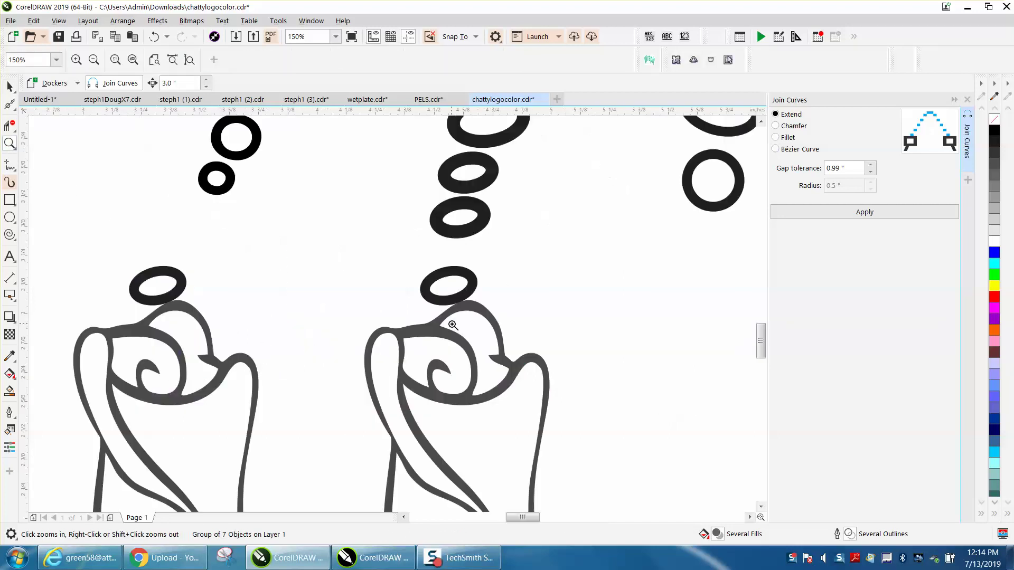
{"action": "left_click", "coordinate": [9, 86]}
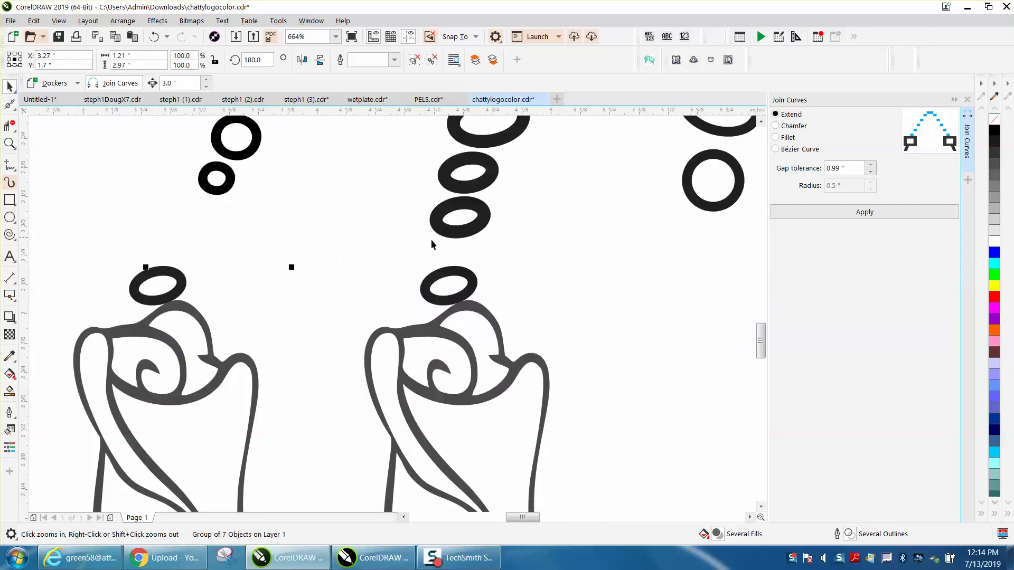
{"action": "left_click", "coordinate": [504, 258]}
{"action": "left_click", "coordinate": [476, 286]}
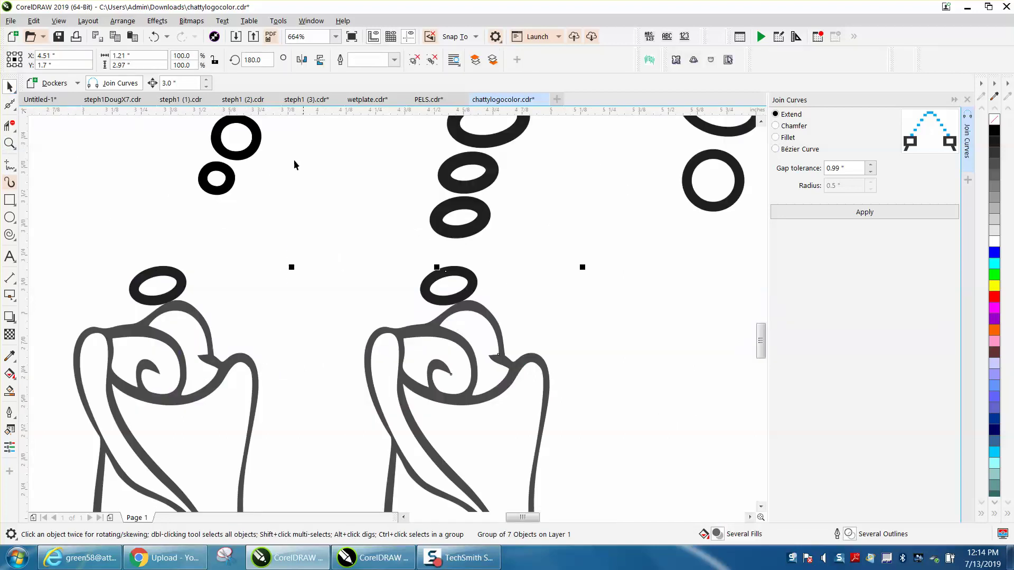
{"action": "left_click", "coordinate": [121, 21]}
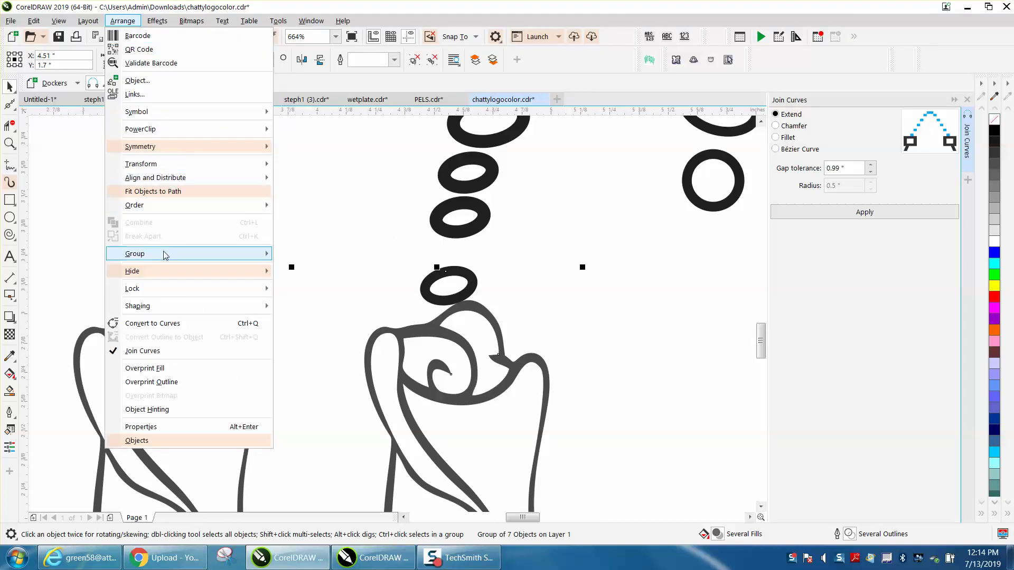
{"action": "mouse_move", "coordinate": [166, 256]}
{"action": "left_click", "coordinate": [314, 270]}
Step: Lift the small ring up into the bubble's dot trail, undoing a stray move of the left rose
{"action": "left_click", "coordinate": [530, 261]}
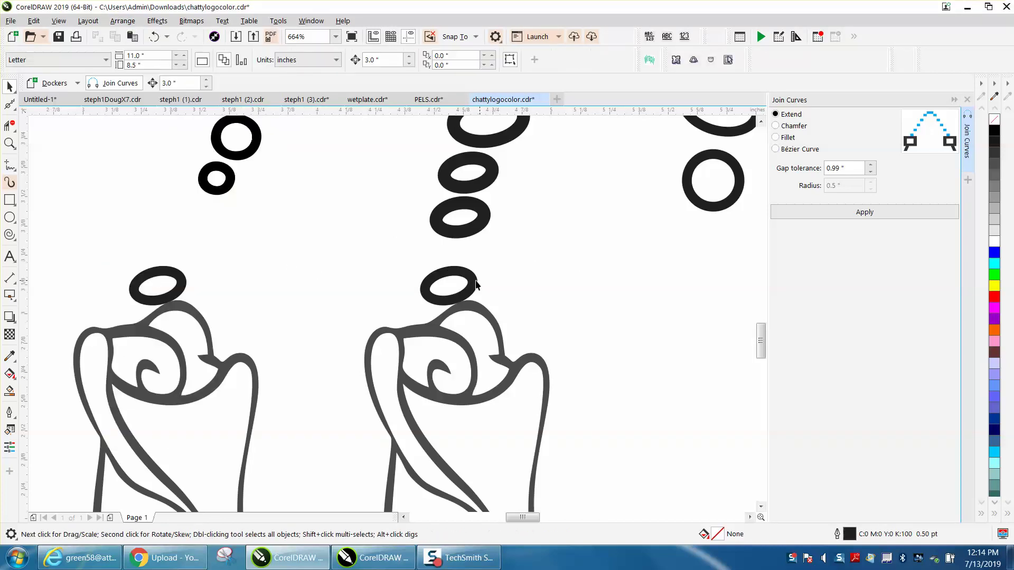
{"action": "left_click_drag", "start_coordinate": [475, 286], "coordinate": [475, 265]}
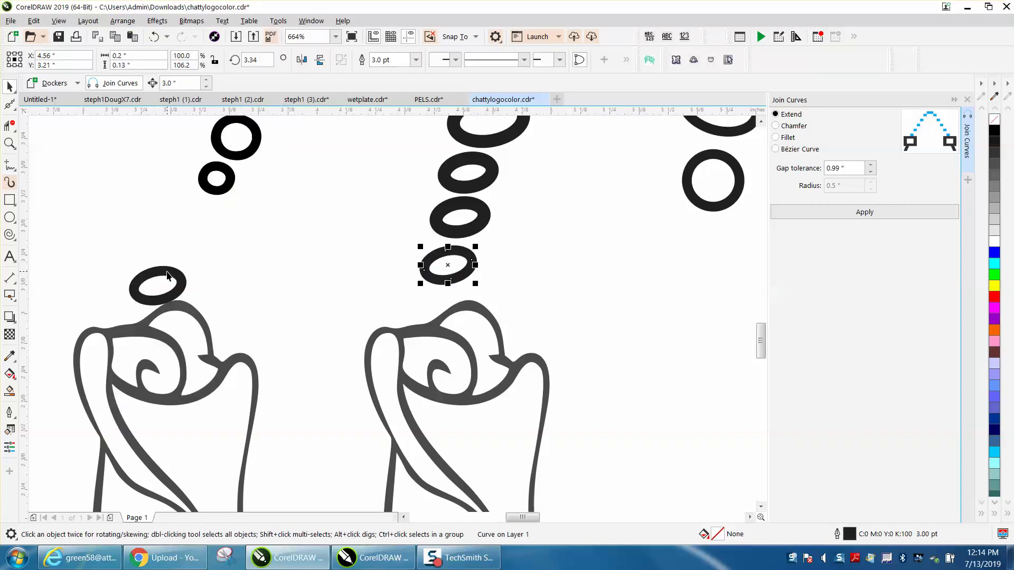
{"action": "left_click_drag", "start_coordinate": [166, 275], "coordinate": [187, 256]}
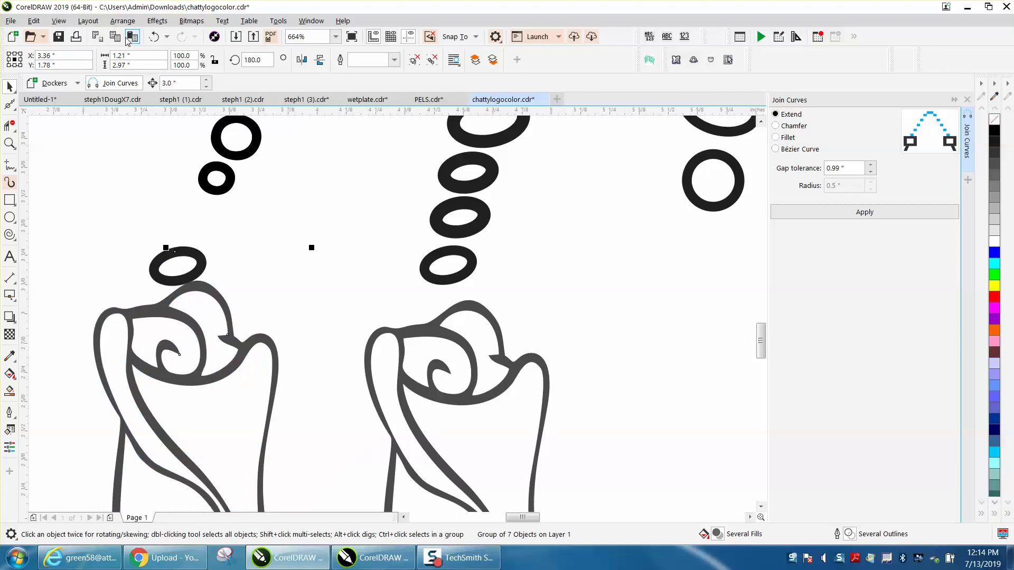
{"action": "left_click", "coordinate": [154, 36]}
{"action": "scroll", "coordinate": [424, 222], "scroll_direction": "down", "scroll_amount": 5}
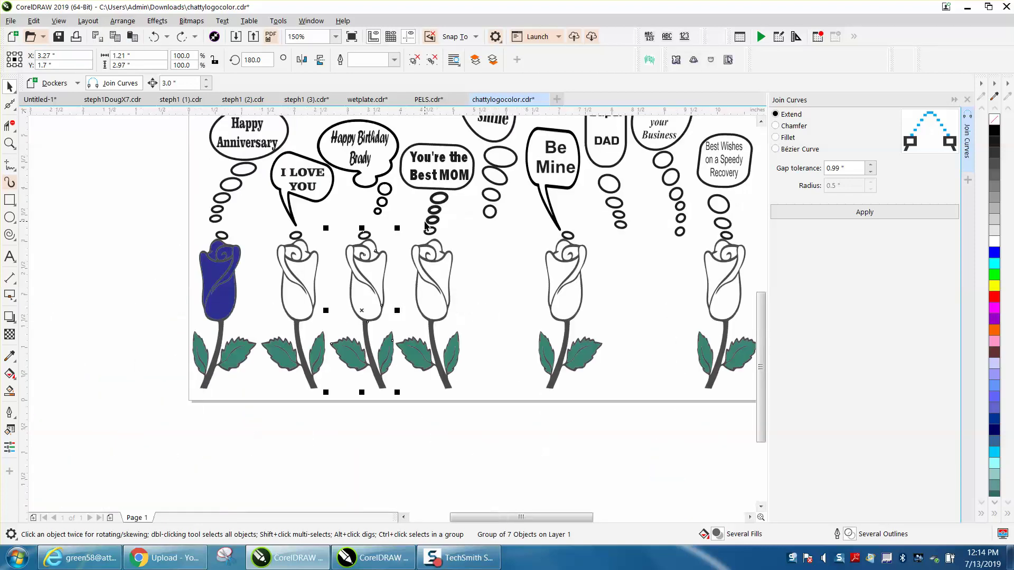